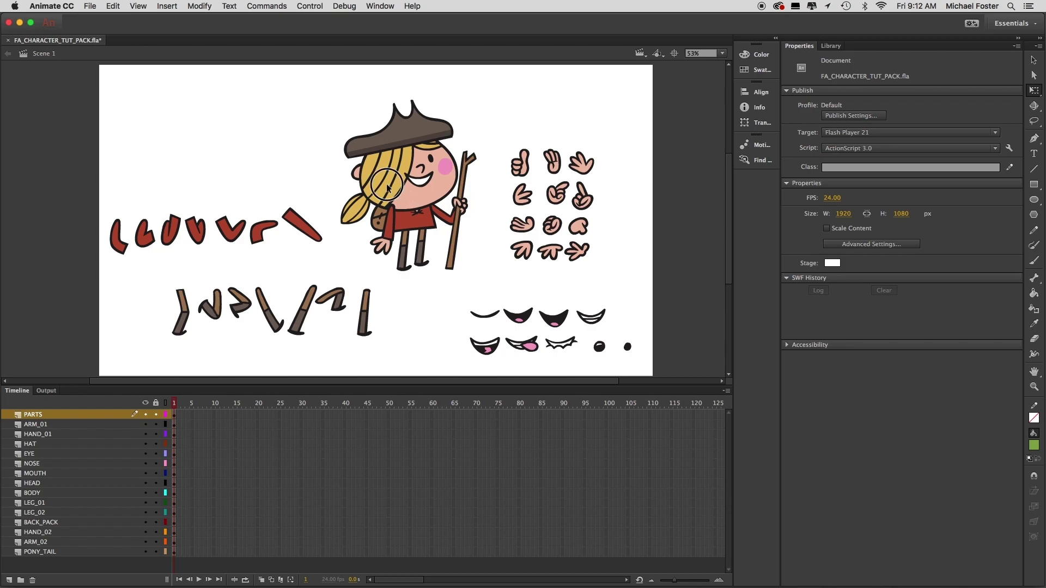
Step: Examine the character's separate symbol instances, including the ponytail, body and front leg
{"action": "left_click", "coordinate": [364, 208]}
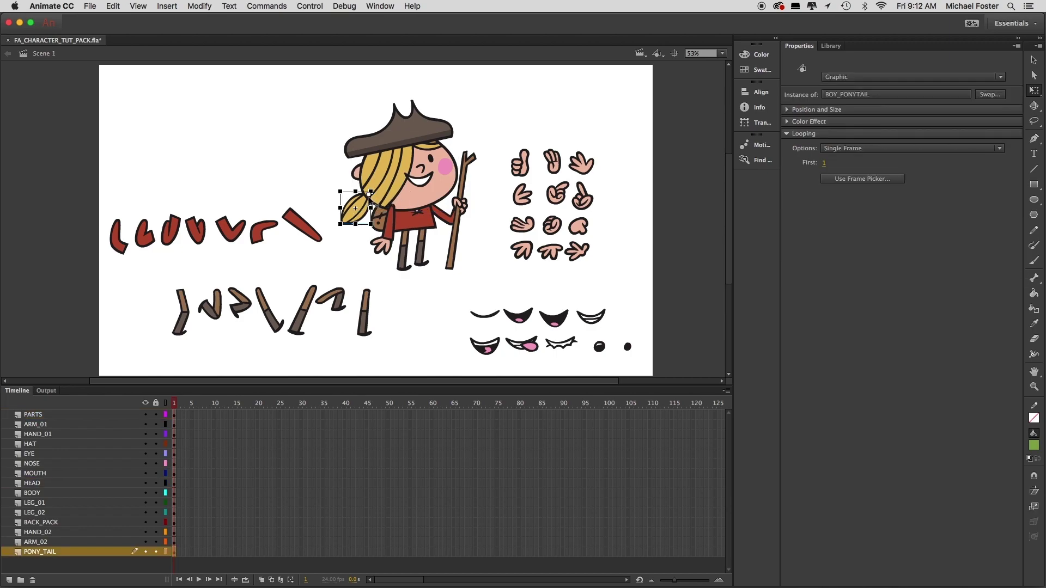
{"action": "left_click", "coordinate": [382, 139]}
{"action": "left_click", "coordinate": [358, 208]}
{"action": "left_click", "coordinate": [438, 266]}
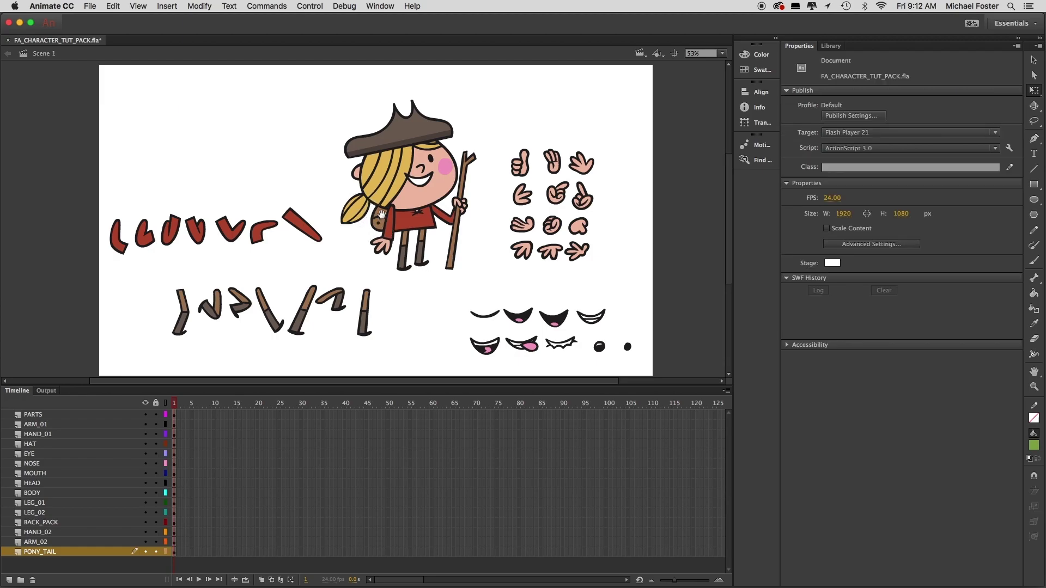
{"action": "scroll", "coordinate": [376, 213], "scroll_direction": "up", "scroll_amount": 1}
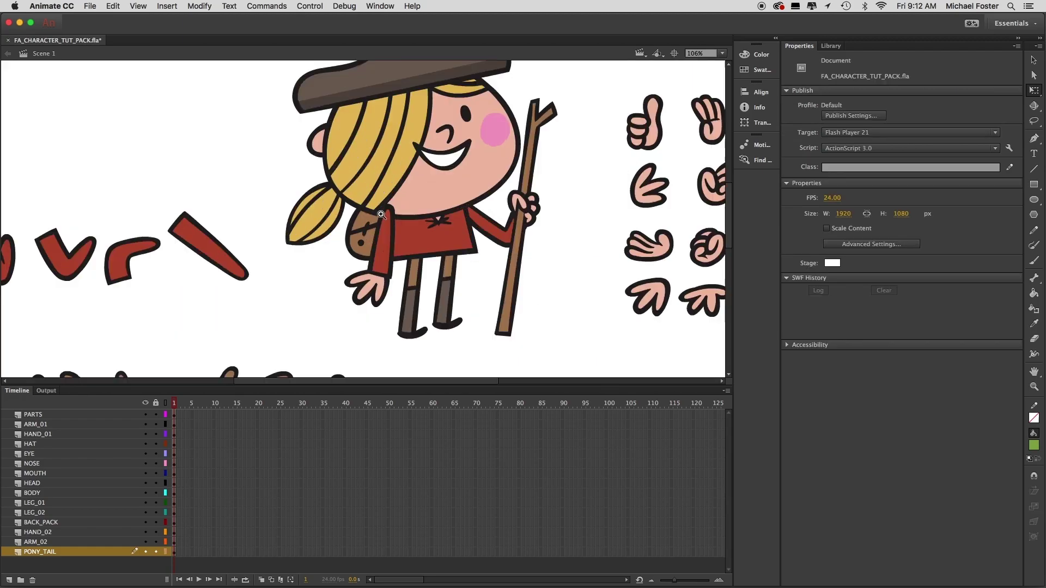
{"action": "left_click", "coordinate": [309, 221]}
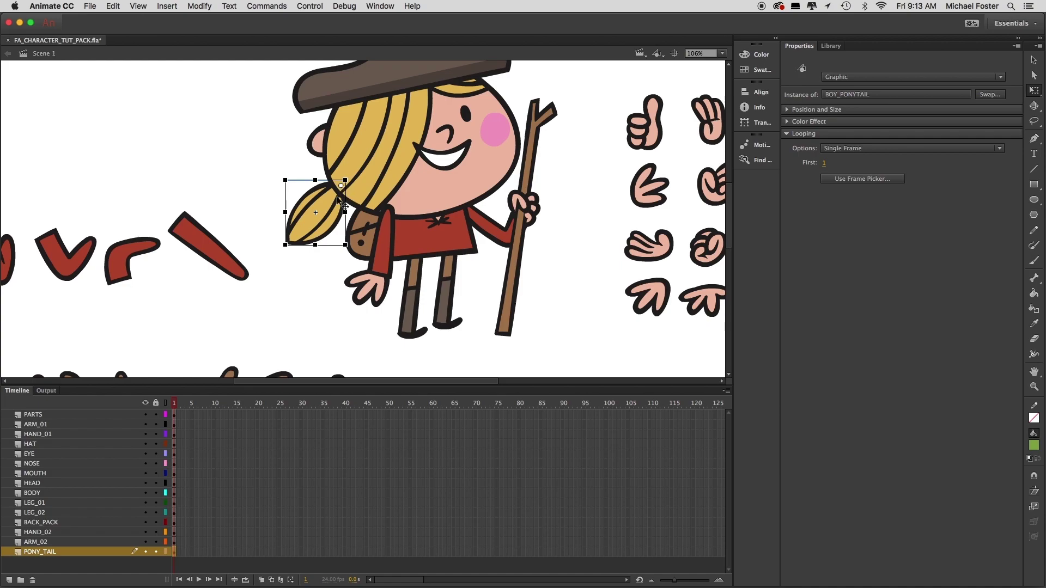
{"action": "mouse_move", "coordinate": [288, 255]}
{"action": "left_mouse_down"}
{"action": "mouse_move", "coordinate": [311, 273]}
{"action": "mouse_move", "coordinate": [250, 231]}
{"action": "mouse_move", "coordinate": [300, 279]}
{"action": "mouse_move", "coordinate": [280, 257]}
{"action": "left_mouse_up"}
{"action": "left_click", "coordinate": [295, 267]}
{"action": "left_click", "coordinate": [435, 244]}
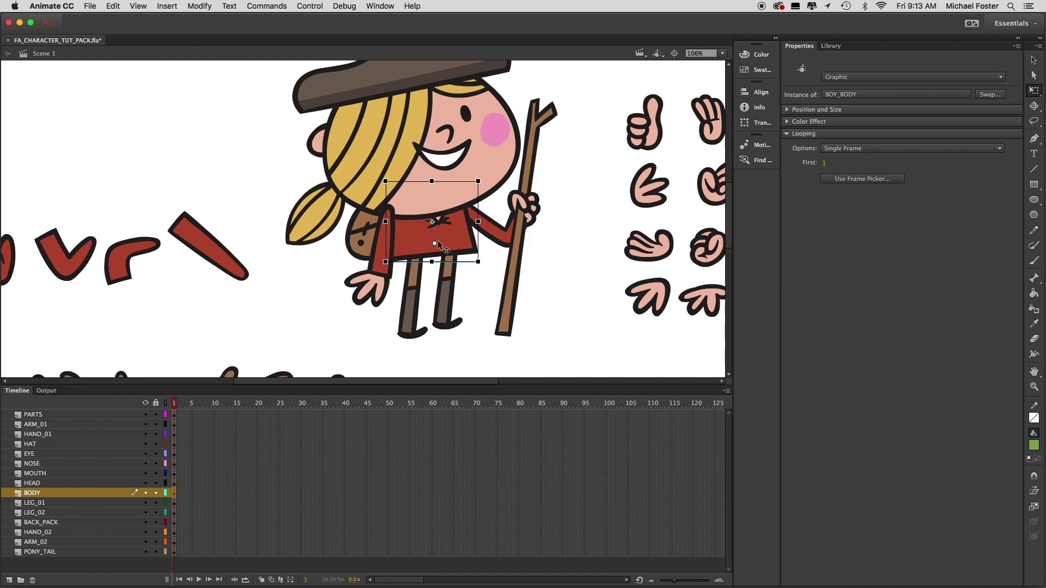
{"action": "left_click", "coordinate": [413, 293]}
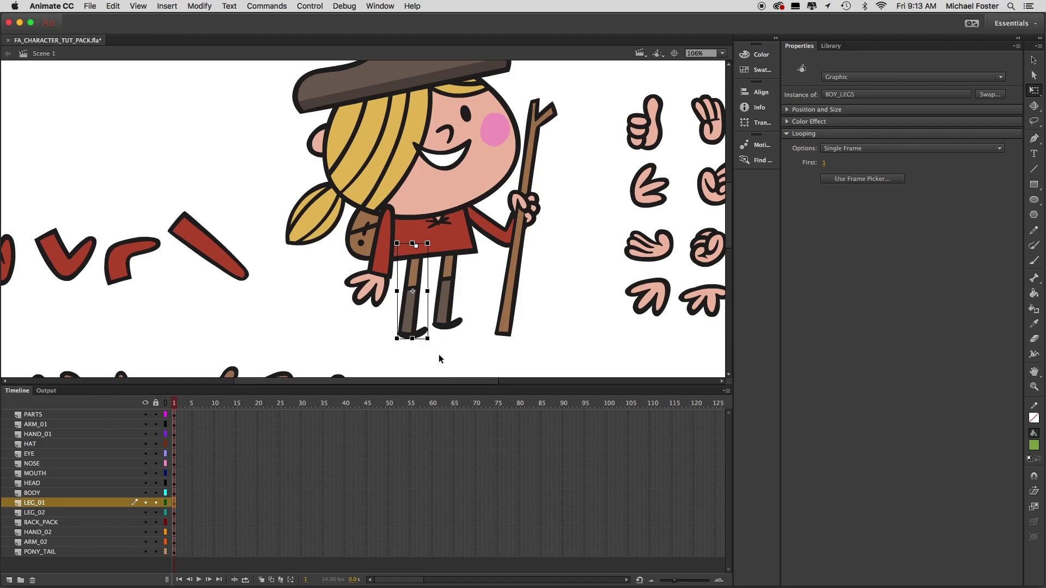
{"action": "mouse_move", "coordinate": [433, 346]}
{"action": "left_mouse_down"}
{"action": "mouse_move", "coordinate": [397, 344]}
{"action": "mouse_move", "coordinate": [461, 346]}
{"action": "mouse_move", "coordinate": [408, 353]}
{"action": "mouse_move", "coordinate": [450, 353]}
{"action": "mouse_move", "coordinate": [435, 353]}
{"action": "left_mouse_up"}
{"action": "left_click", "coordinate": [455, 357]}
Step: Examine the loose arm and leg shapes beside the character and compare the arm shapes with the character's front arm
{"action": "key", "text": "super+minus"}
{"action": "left_click_drag", "start_coordinate": [363, 246], "coordinate": [394, 266]}
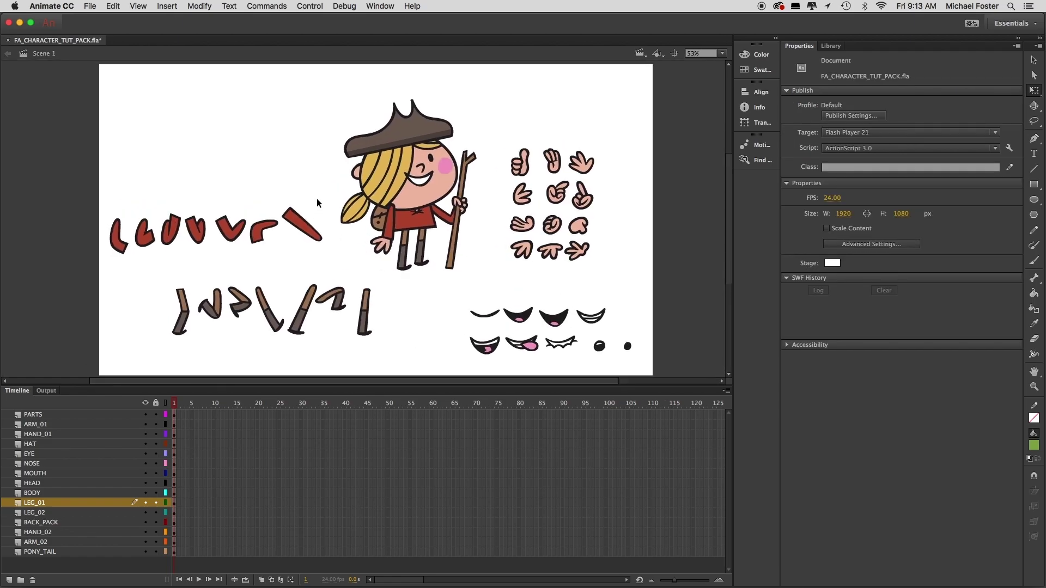
{"action": "left_click_drag", "start_coordinate": [320, 201], "coordinate": [67, 273]}
{"action": "left_click_drag", "start_coordinate": [165, 275], "coordinate": [391, 335]}
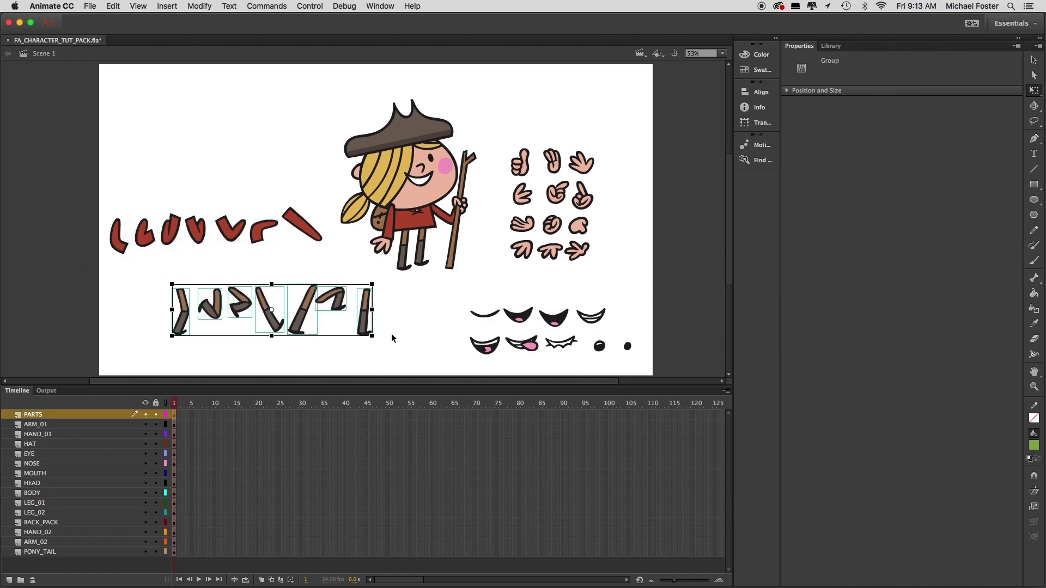
{"action": "left_click", "coordinate": [323, 271]}
{"action": "key", "text": "z"}
{"action": "left_click", "coordinate": [259, 234]}
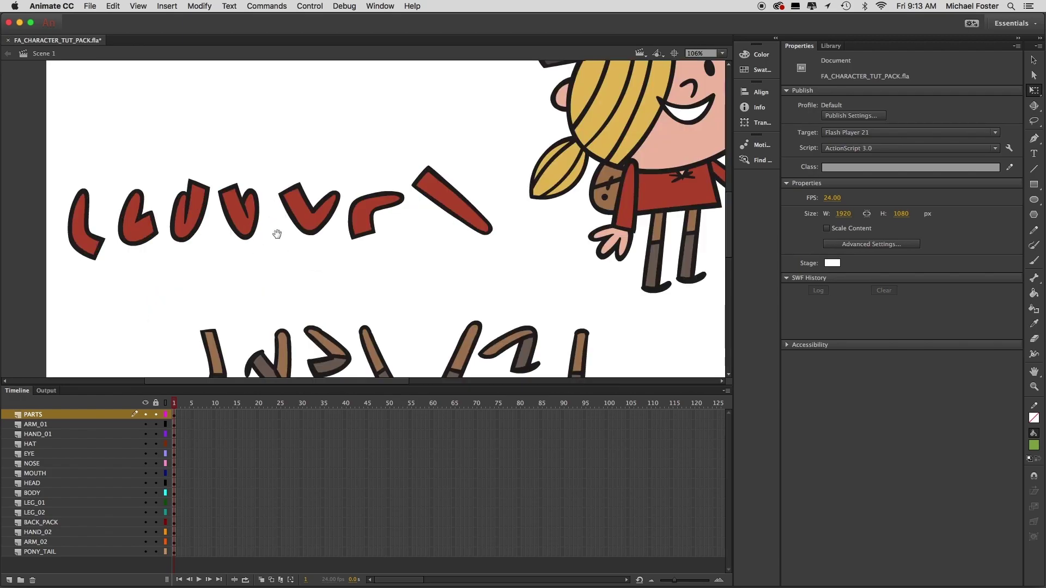
{"action": "left_click_drag", "start_coordinate": [61, 174], "coordinate": [468, 264]}
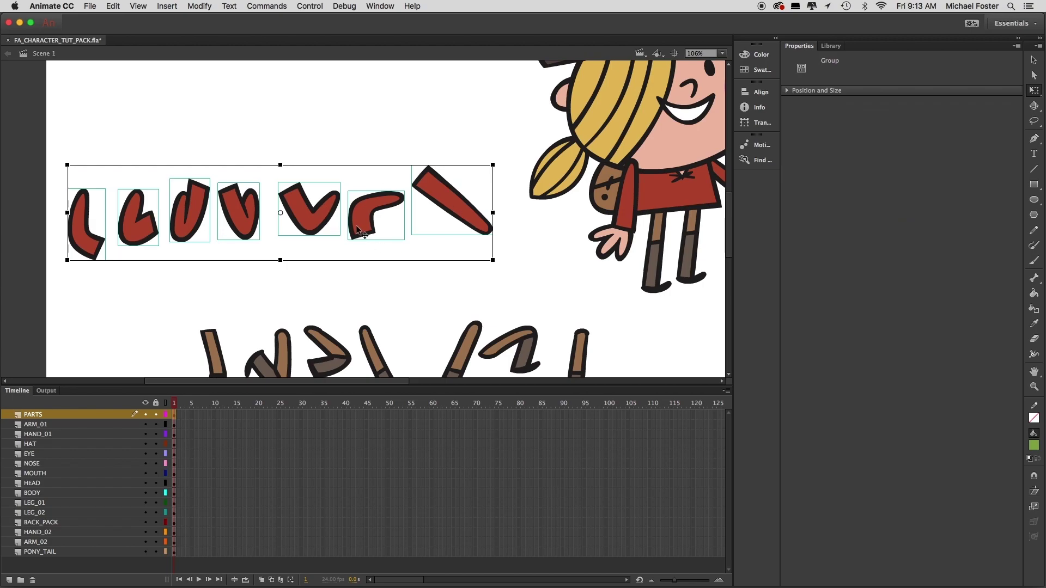
{"action": "left_click", "coordinate": [631, 203]}
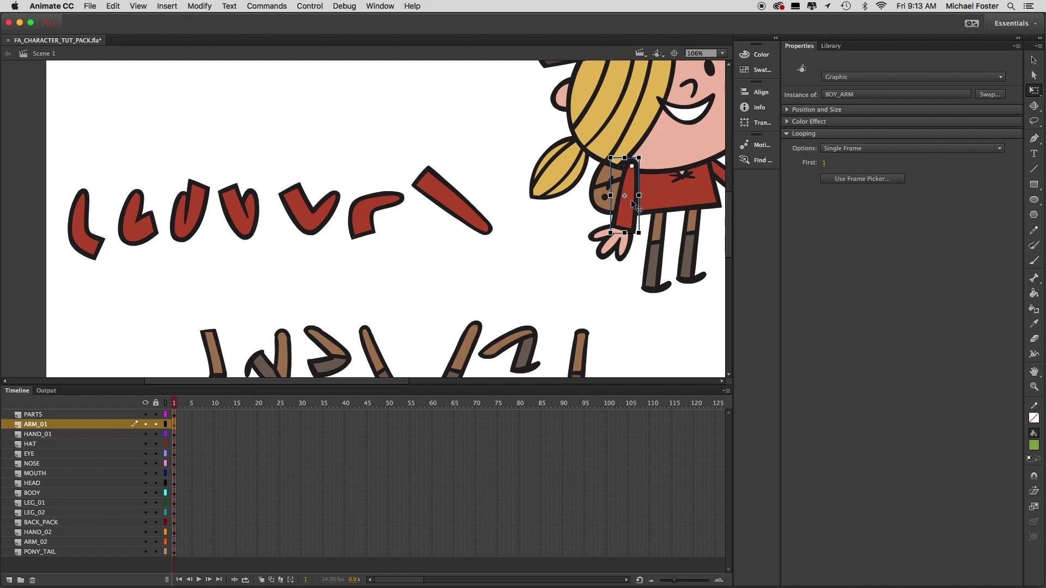
{"action": "left_click", "coordinate": [519, 240]}
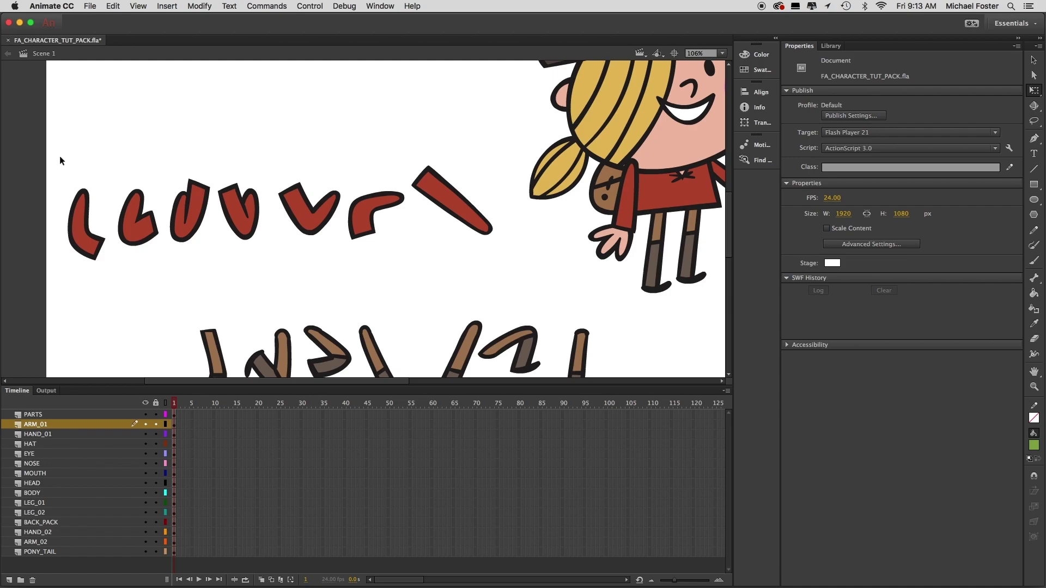
Step: Cut all the loose red arm shapes on the PARTS layer from the main stage
{"action": "left_click_drag", "start_coordinate": [57, 148], "coordinate": [500, 264]}
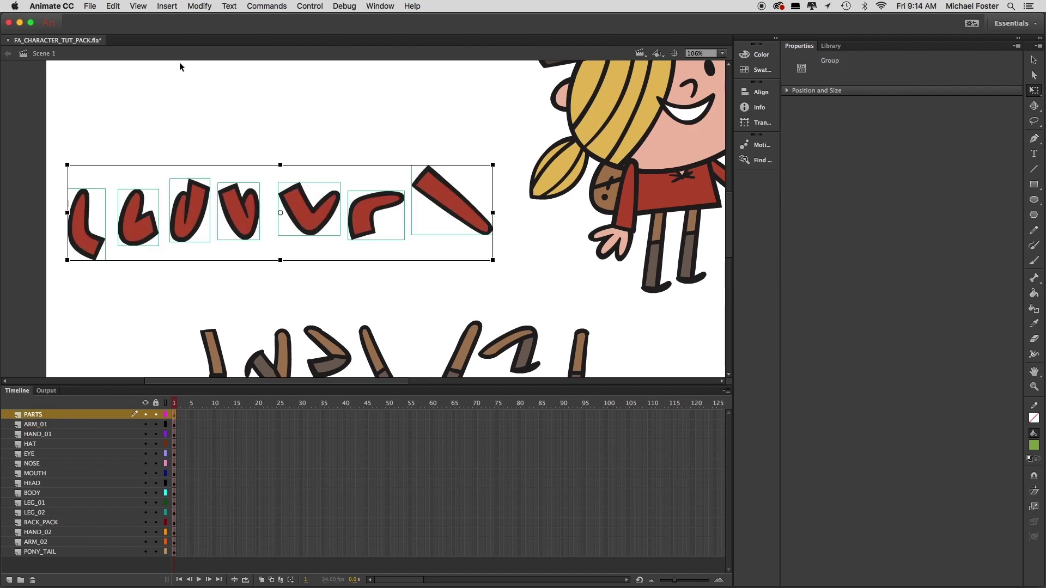
{"action": "left_click", "coordinate": [114, 6]}
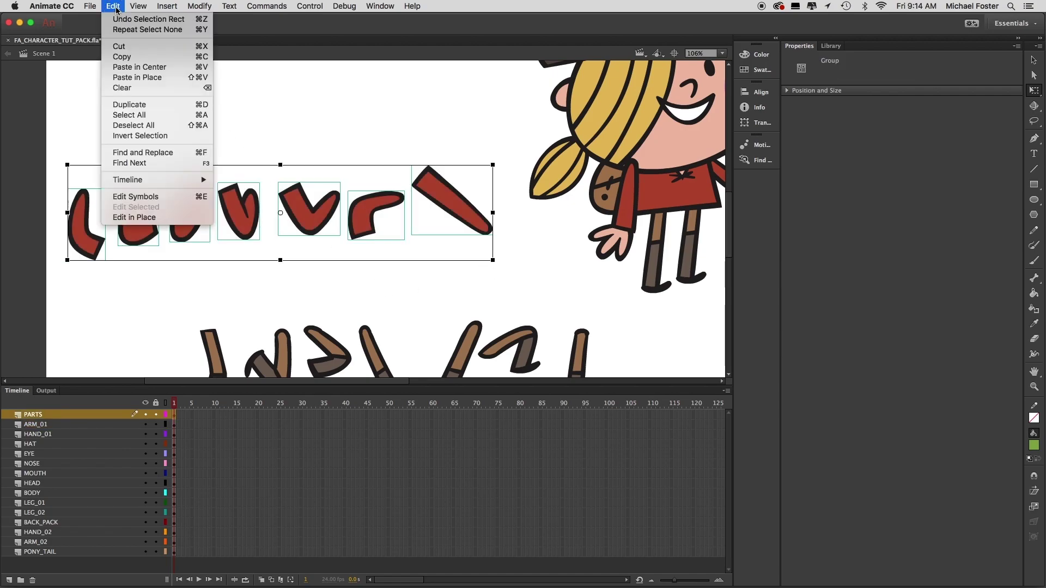
{"action": "left_click", "coordinate": [122, 46]}
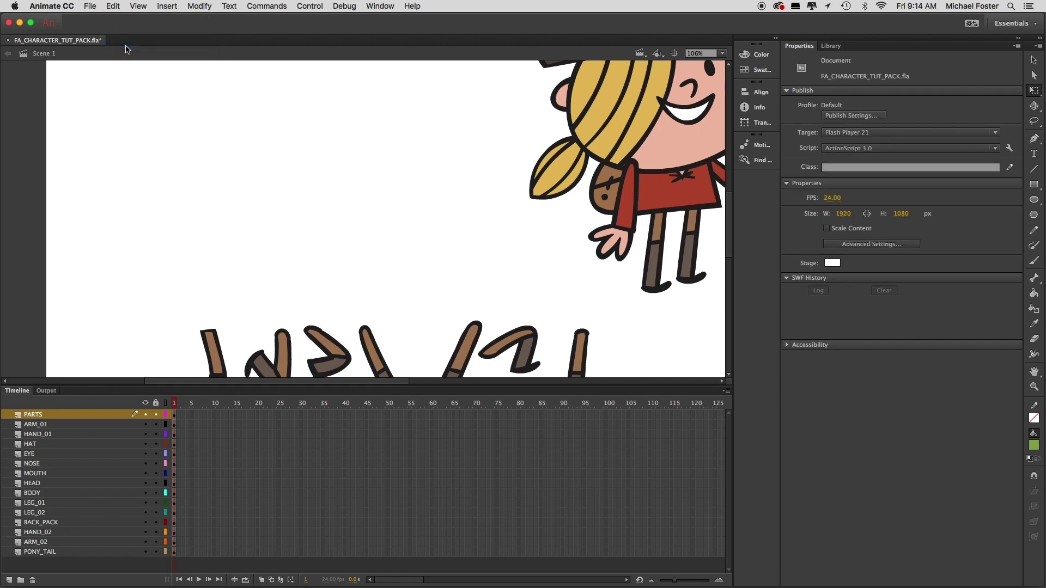
Step: Open the front arm's BOY_ARM symbol for editing in place and add a new layer above Layer 1
{"action": "key", "text": "super+equal"}
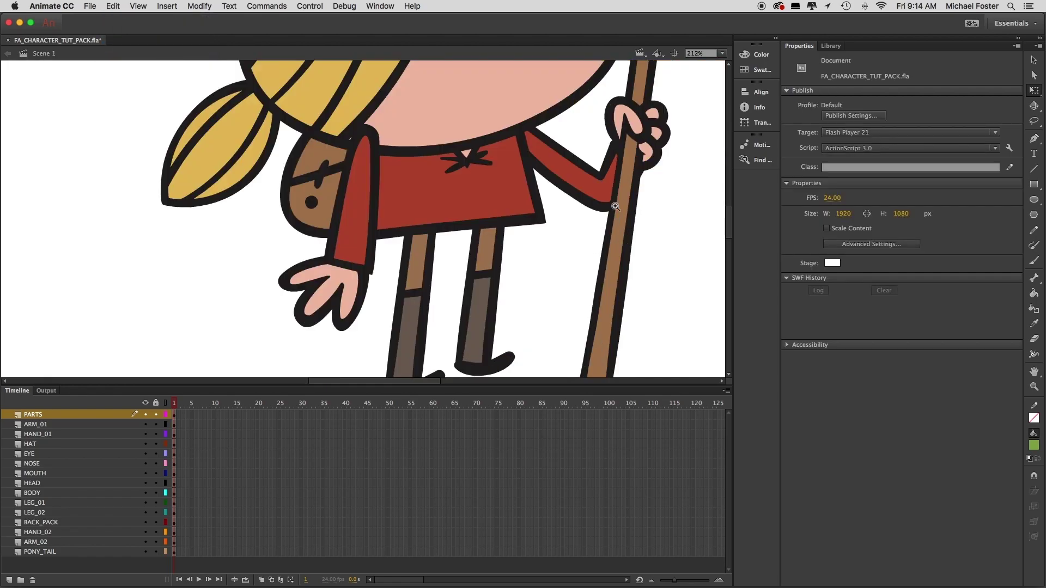
{"action": "left_click", "coordinate": [371, 217]}
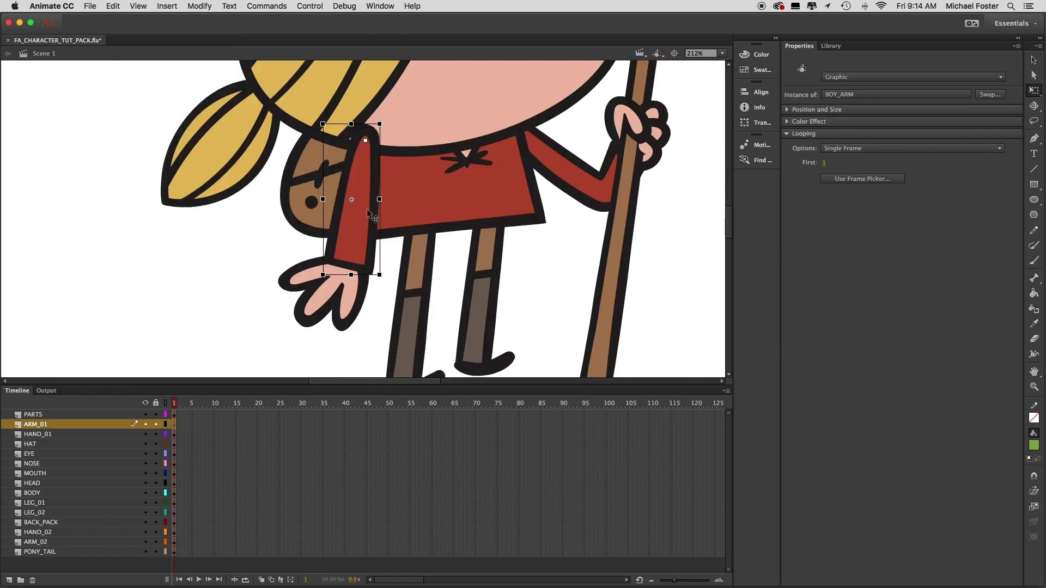
{"action": "double_click", "coordinate": [357, 179]}
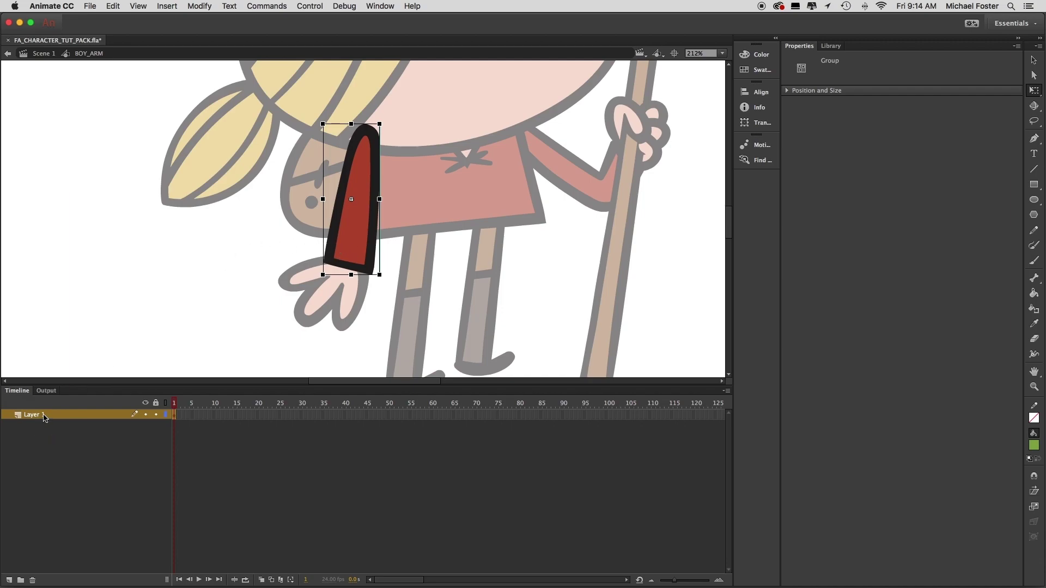
{"action": "left_click", "coordinate": [174, 416]}
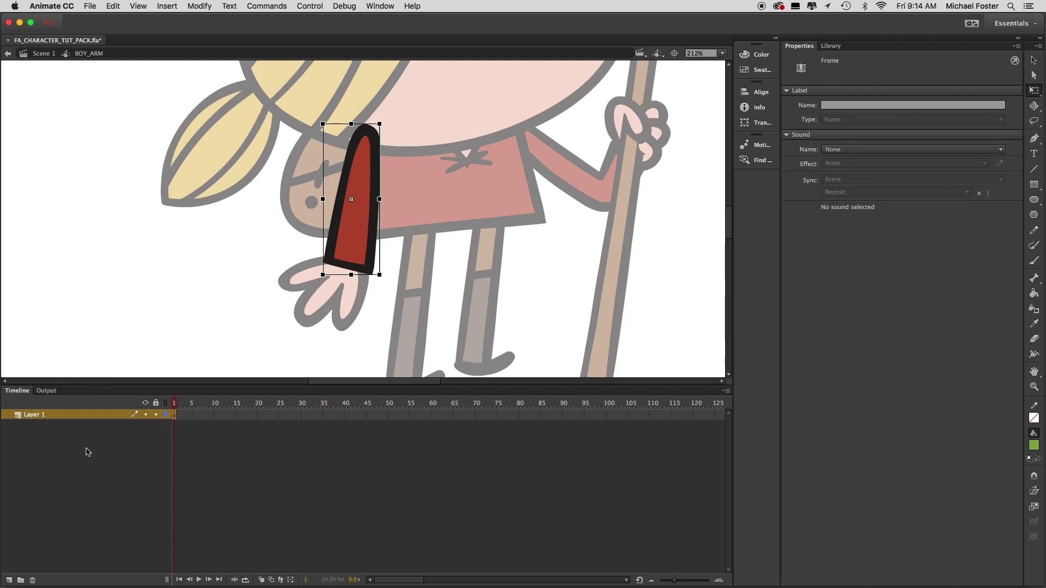
{"action": "left_click", "coordinate": [360, 247]}
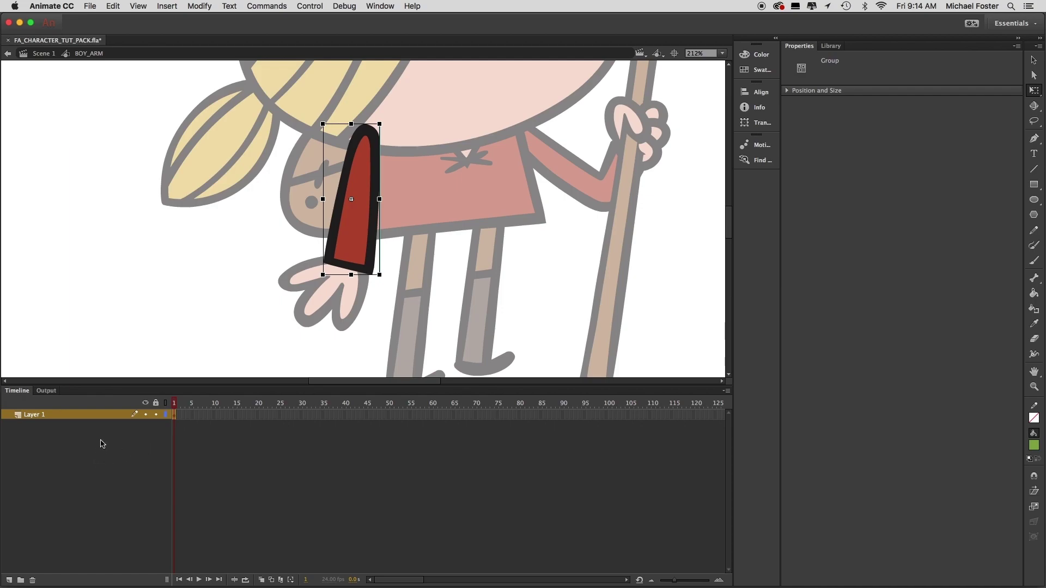
{"action": "left_click", "coordinate": [90, 419]}
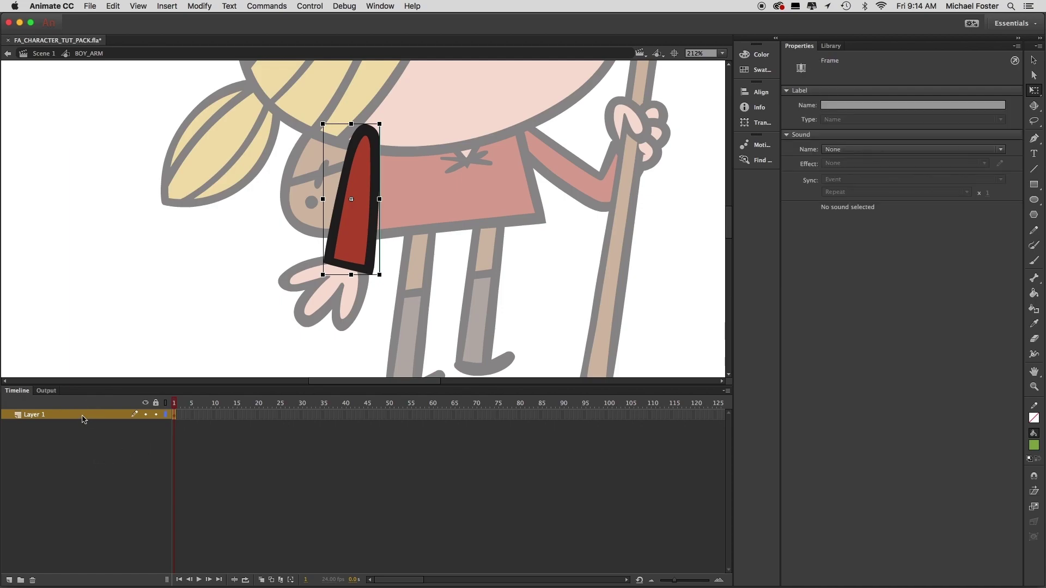
{"action": "left_click", "coordinate": [10, 581]}
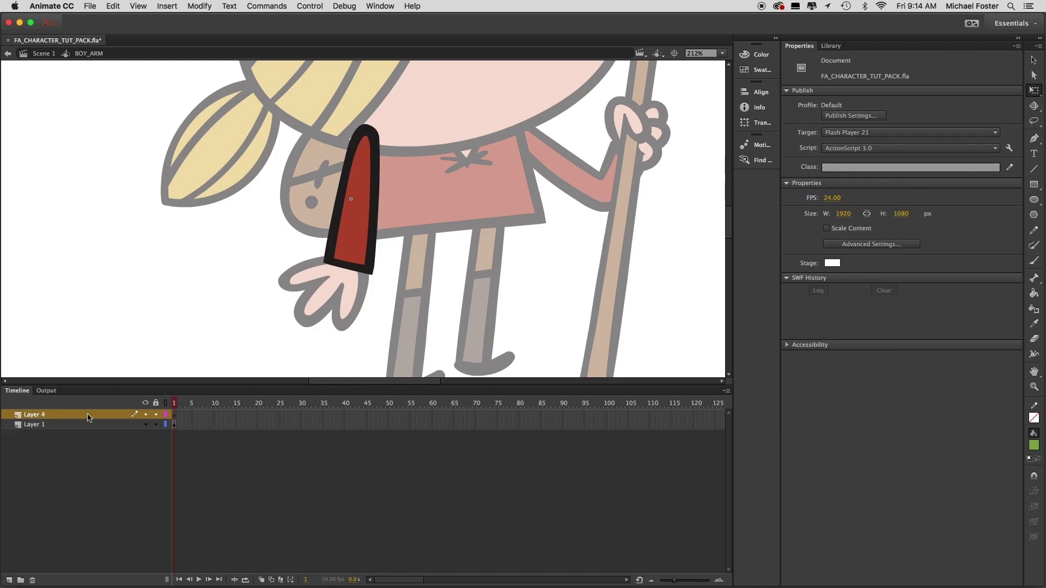
Step: Paste the cut arm shapes in the center on the new layer and move them below the original arm
{"action": "left_click", "coordinate": [113, 7]}
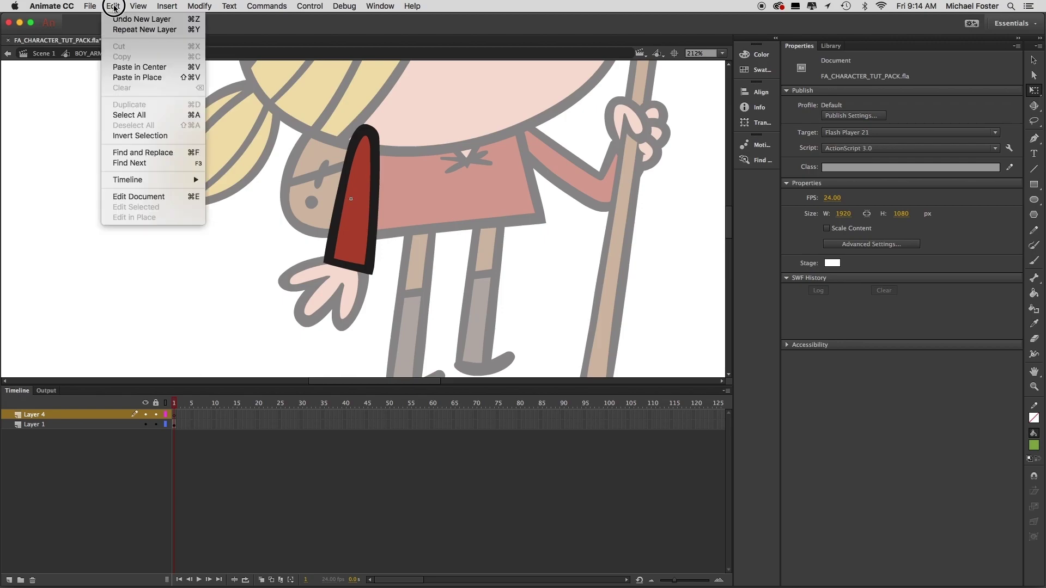
{"action": "left_click", "coordinate": [156, 70]}
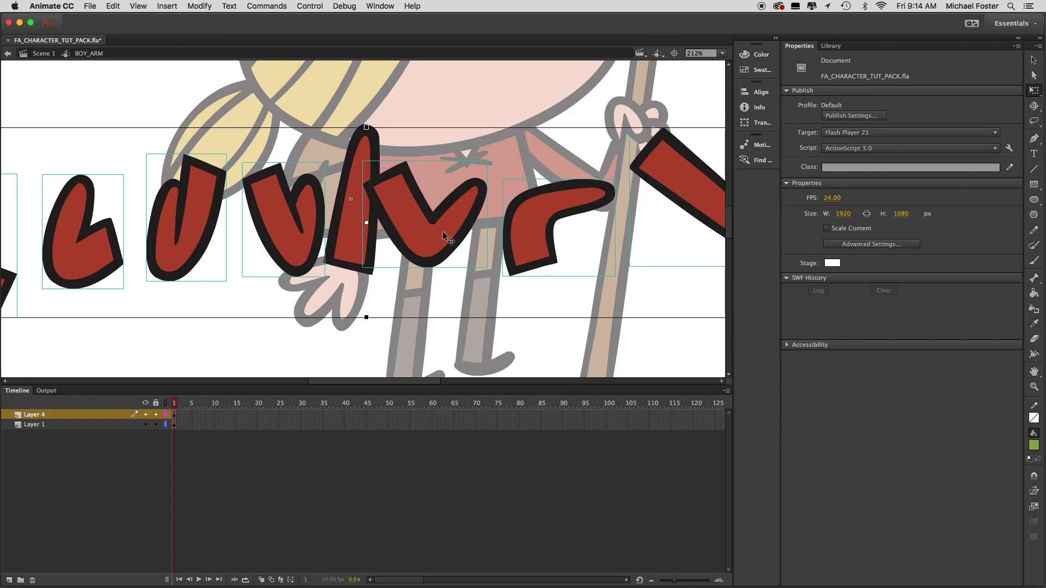
{"action": "key", "text": "super+minus"}
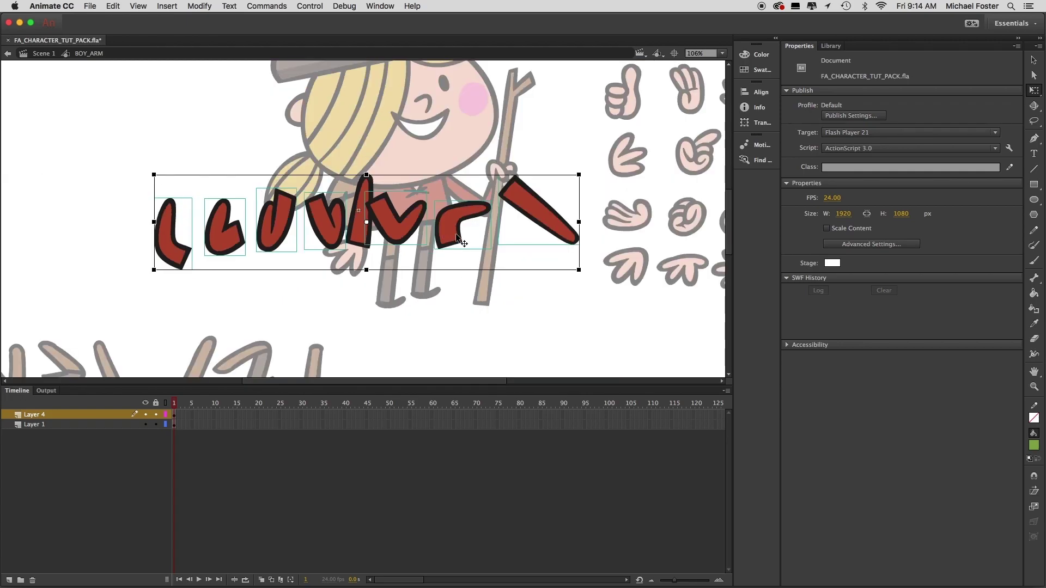
{"action": "left_click_drag", "start_coordinate": [457, 241], "coordinate": [455, 282]}
{"action": "left_click", "coordinate": [420, 323]}
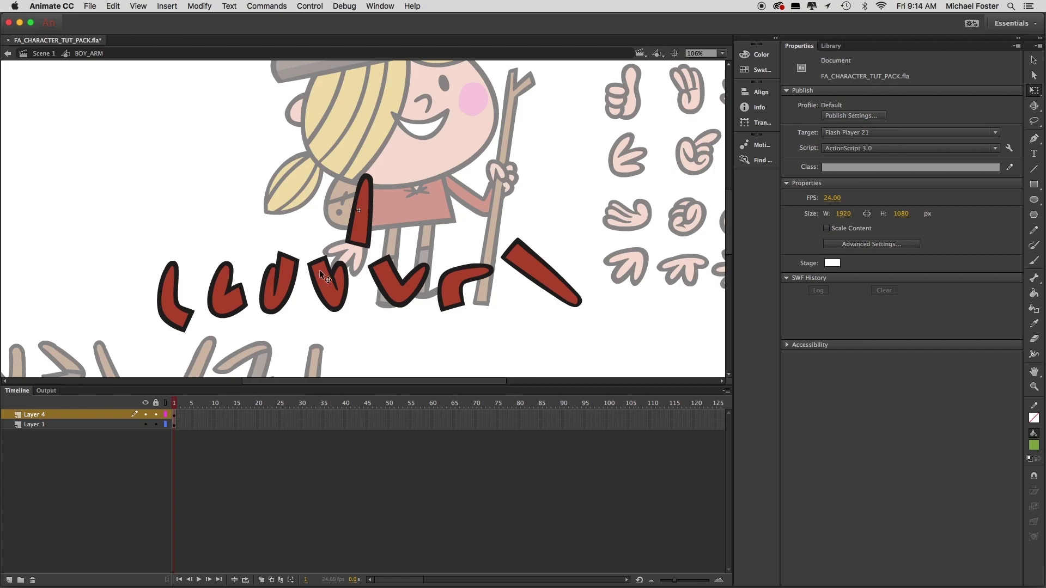
Step: Insert a blank keyframe at frame 2 of Layer 1, after the original arm's frame
{"action": "left_click", "coordinate": [364, 190]}
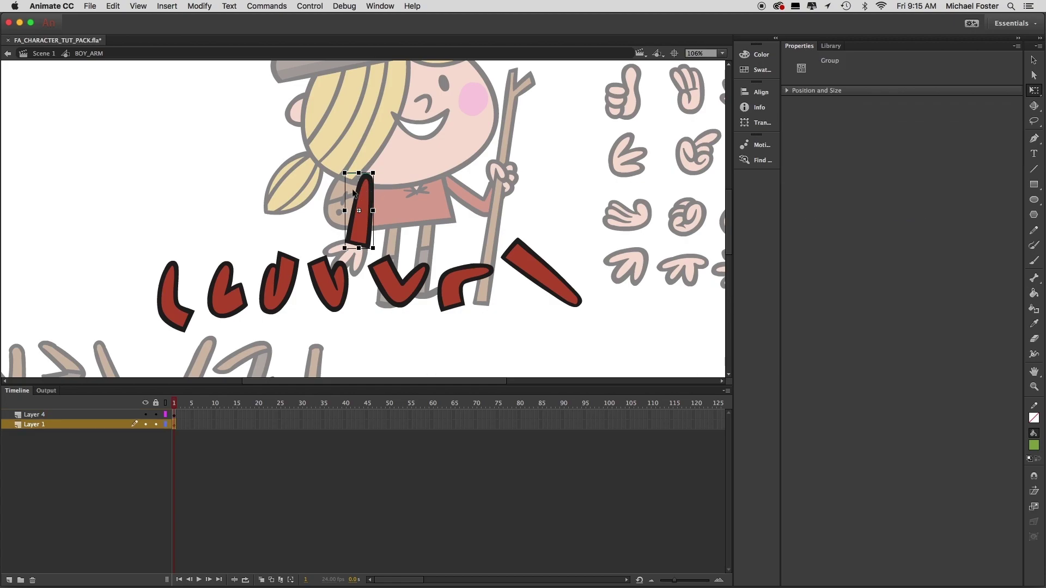
{"action": "left_click", "coordinate": [109, 337]}
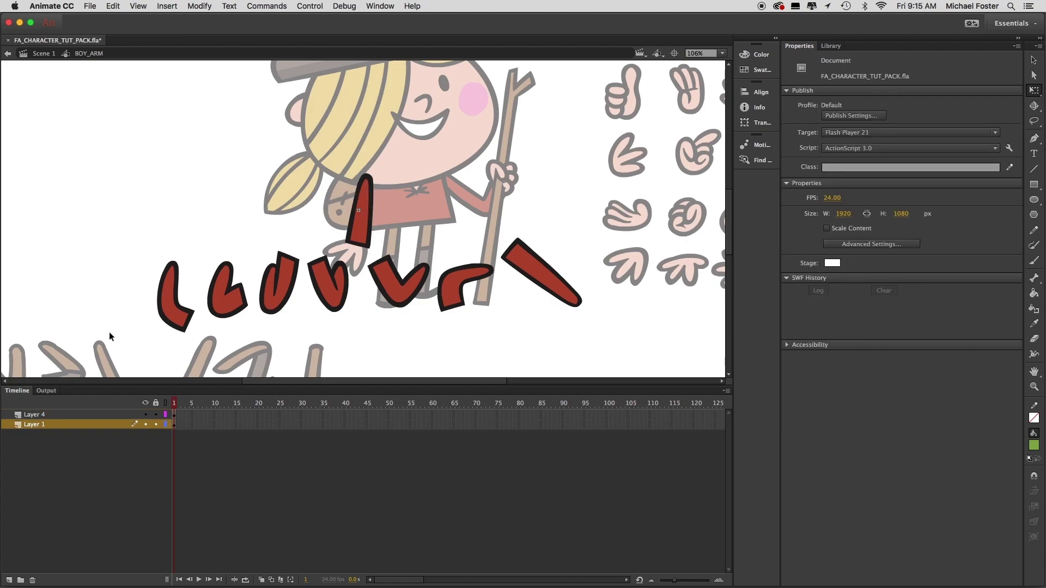
{"action": "left_click", "coordinate": [62, 428]}
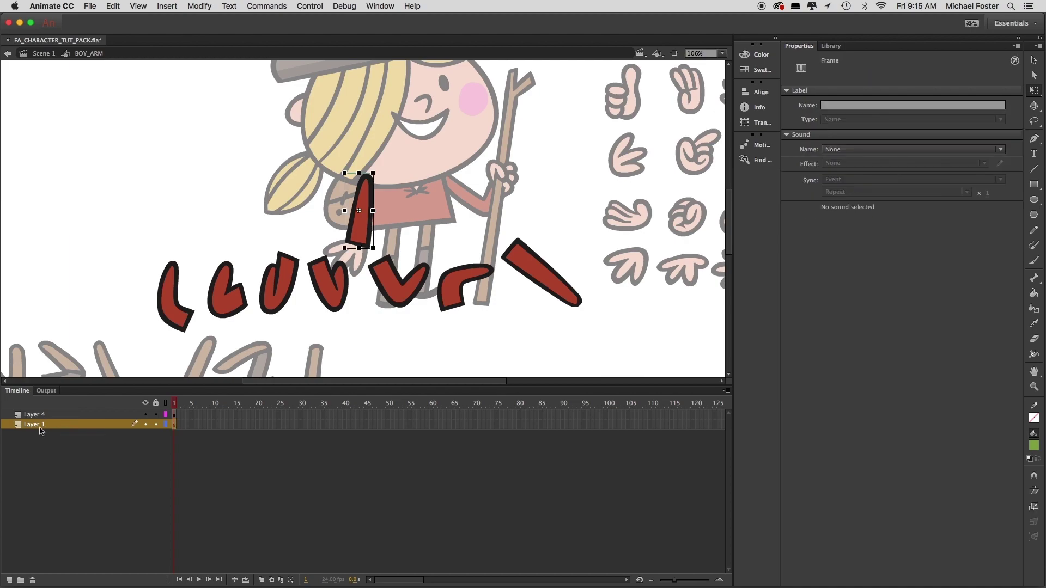
{"action": "left_click", "coordinate": [173, 425]}
{"action": "left_click", "coordinate": [178, 425]}
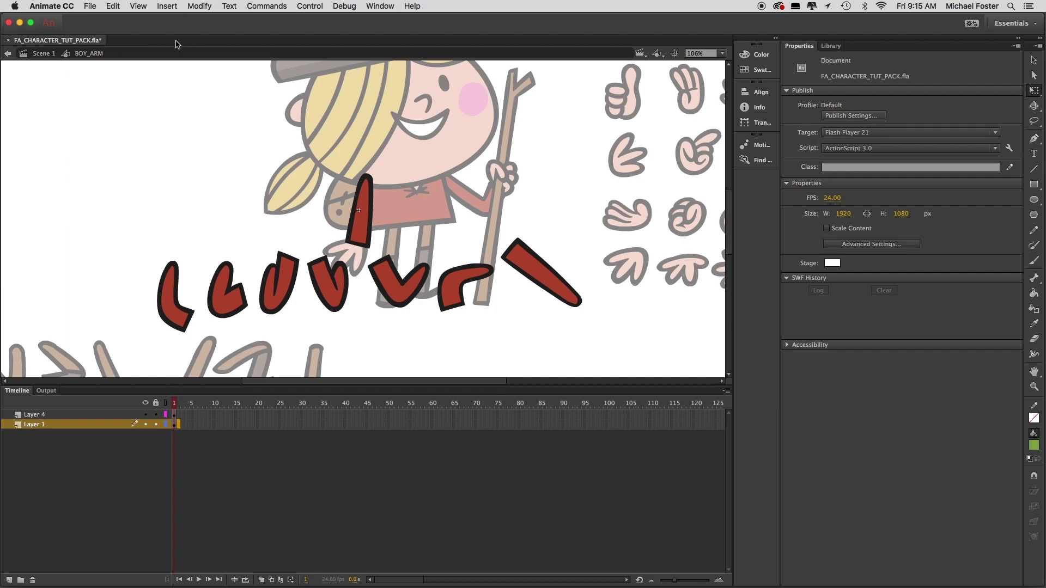
{"action": "left_click", "coordinate": [167, 6]}
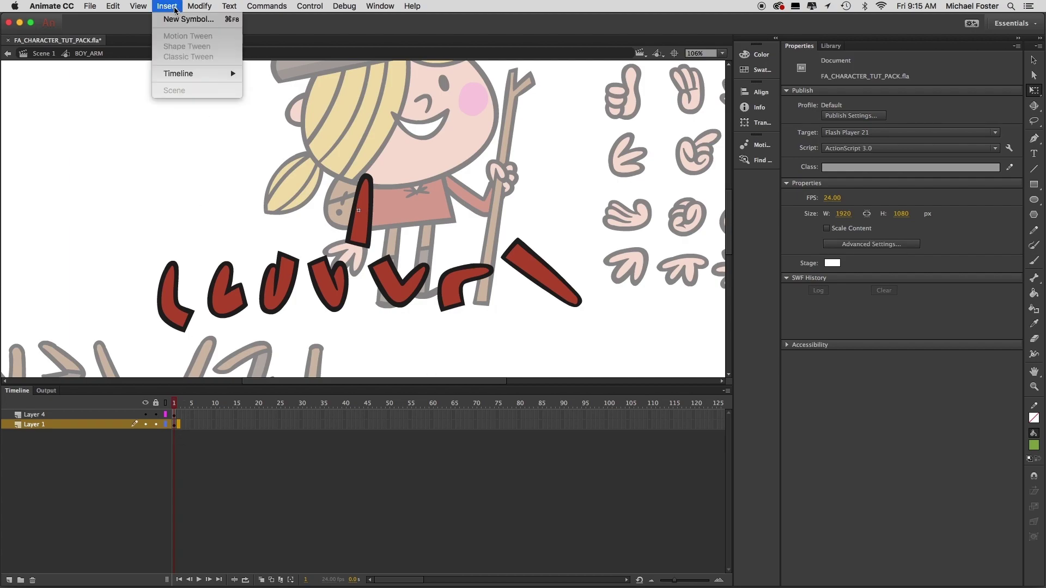
{"action": "mouse_move", "coordinate": [195, 72]}
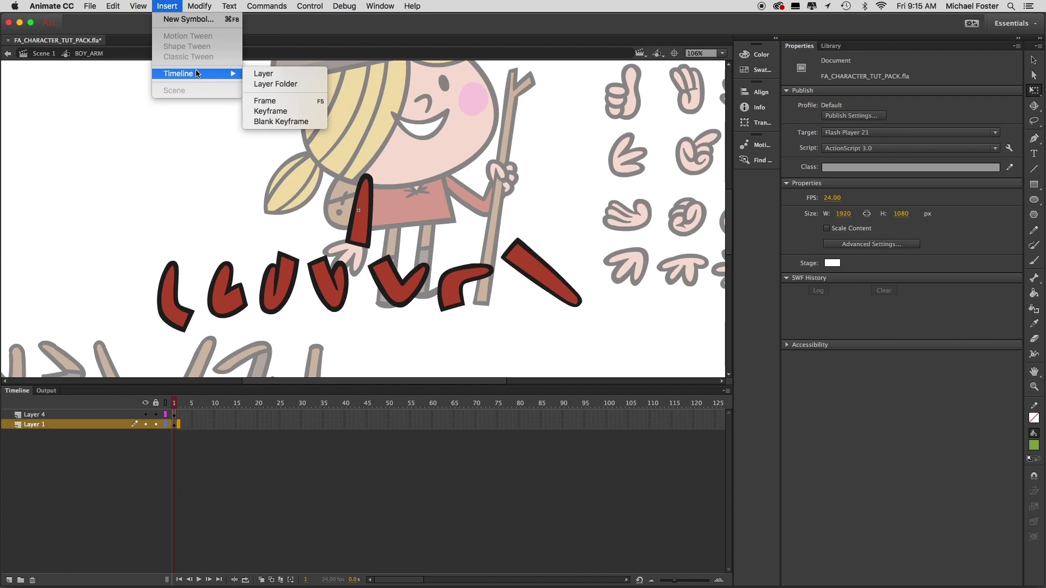
{"action": "left_click", "coordinate": [269, 121]}
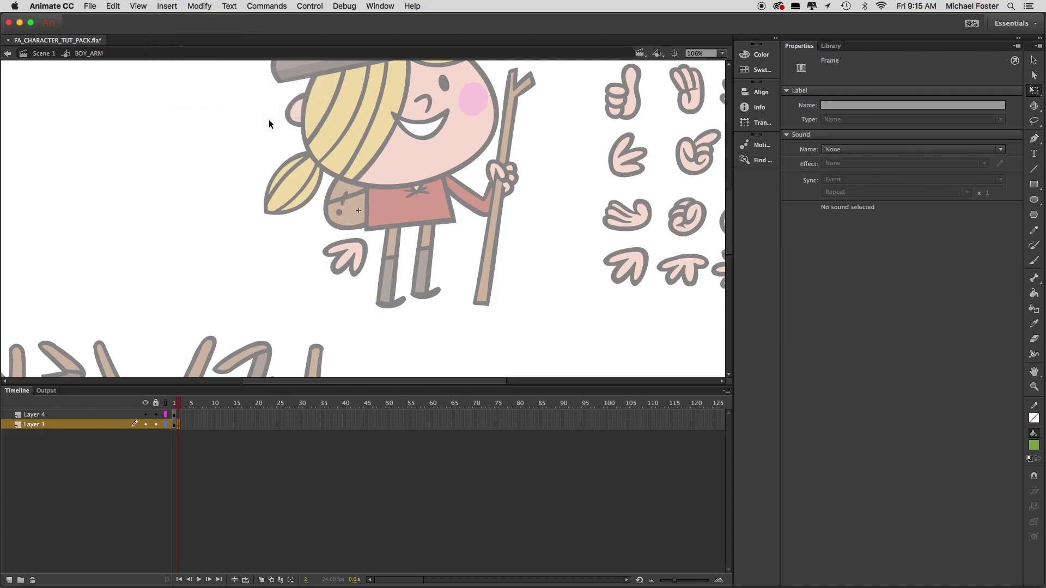
Step: Return to frame 1 and look over the pasted arm shapes one by one, ending on the straight diagonal arm
{"action": "left_click", "coordinate": [174, 404]}
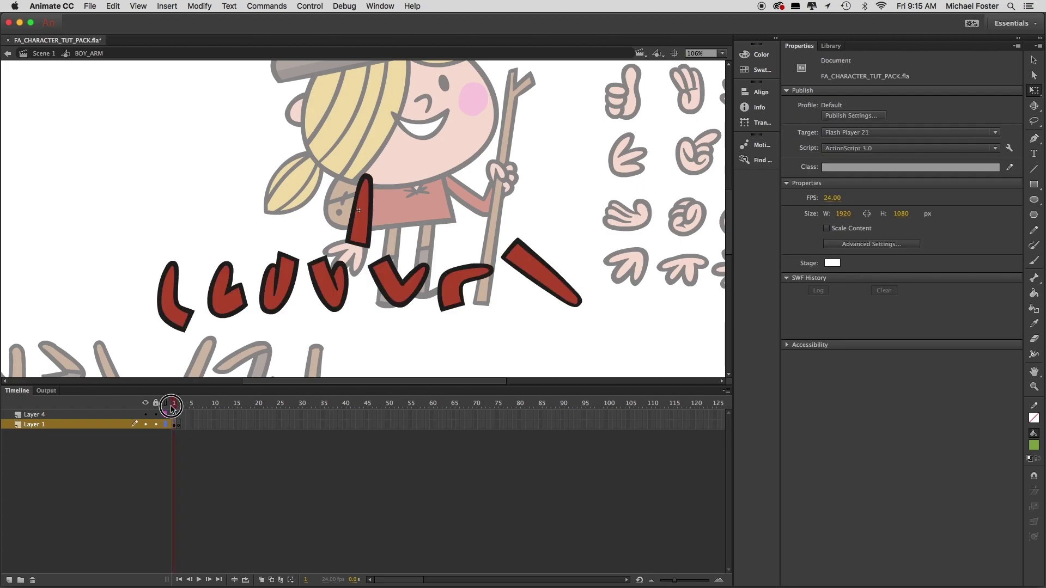
{"action": "left_click", "coordinate": [164, 282]}
{"action": "left_click", "coordinate": [232, 296]}
{"action": "left_click", "coordinate": [279, 289]}
{"action": "left_click", "coordinate": [326, 290]}
{"action": "left_click", "coordinate": [376, 293]}
{"action": "left_click", "coordinate": [394, 290]}
{"action": "left_click", "coordinate": [455, 278]}
{"action": "left_click", "coordinate": [532, 256]}
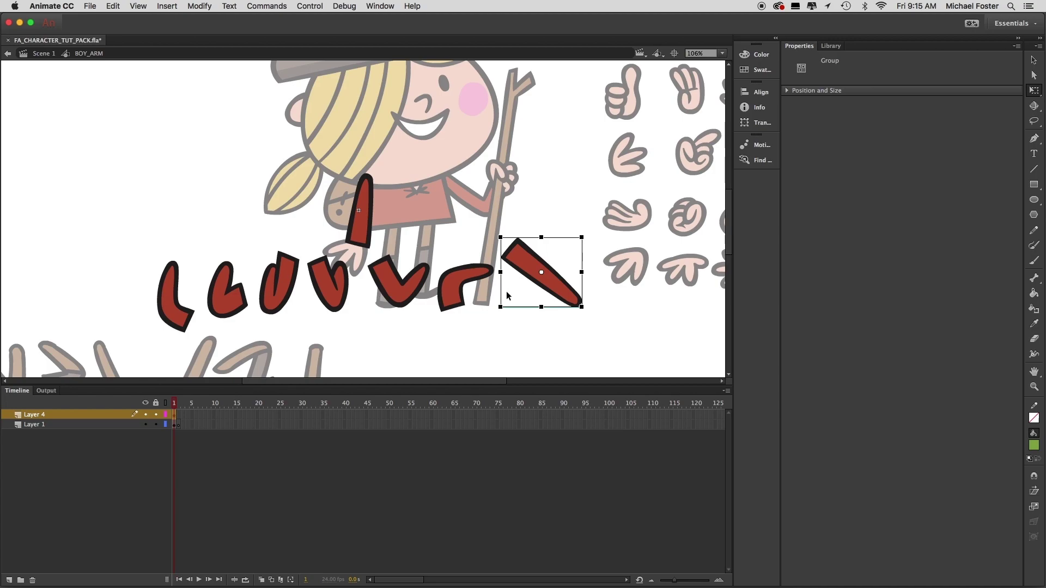
Step: Insert blank keyframes at frames 3 and 4 of Layer 1
{"action": "left_click", "coordinate": [472, 325]}
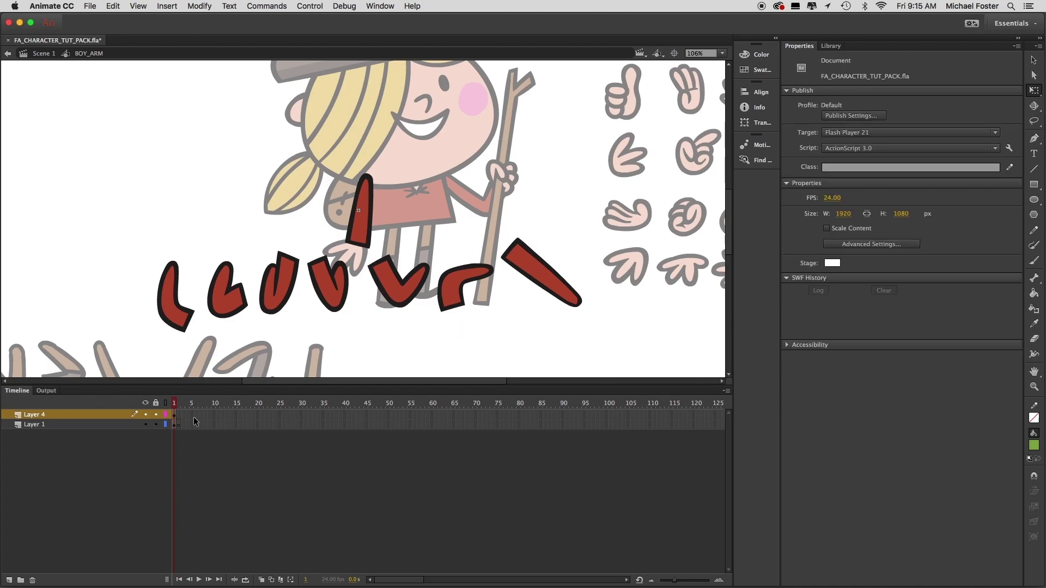
{"action": "left_click", "coordinate": [179, 425]}
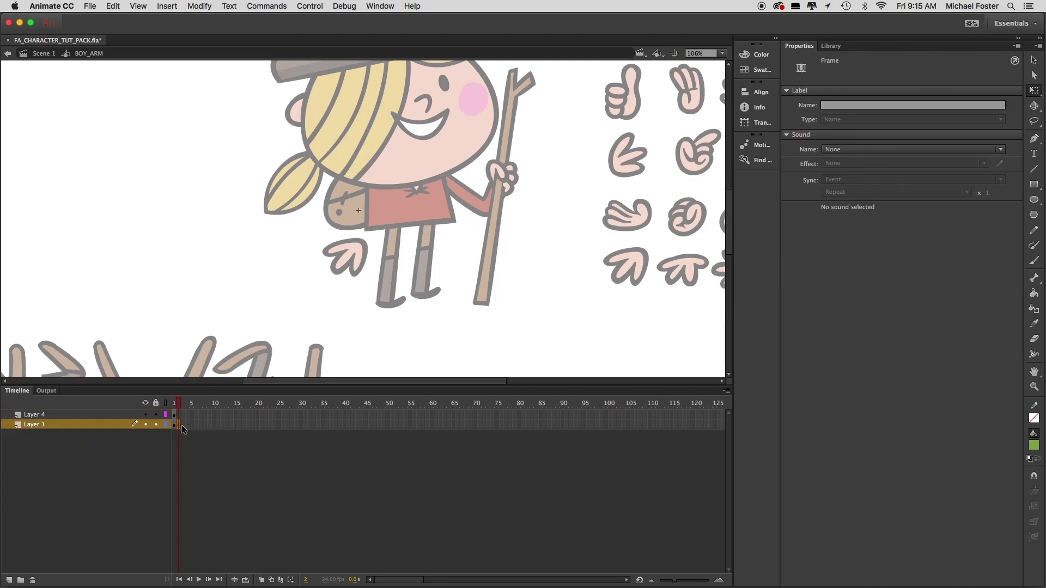
{"action": "key", "text": "F7"}
{"action": "left_click", "coordinate": [187, 436]}
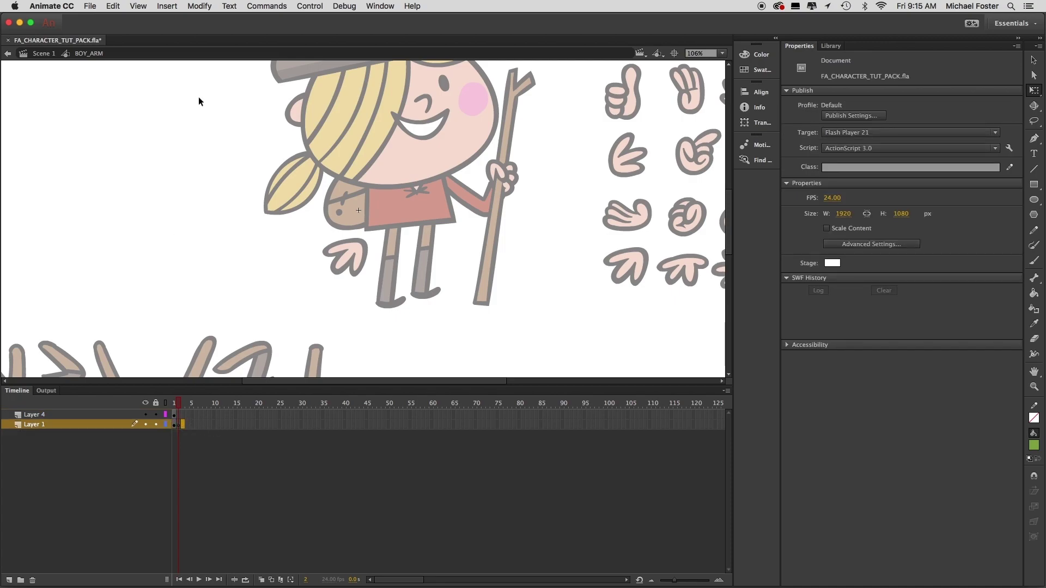
{"action": "left_click", "coordinate": [173, 7]}
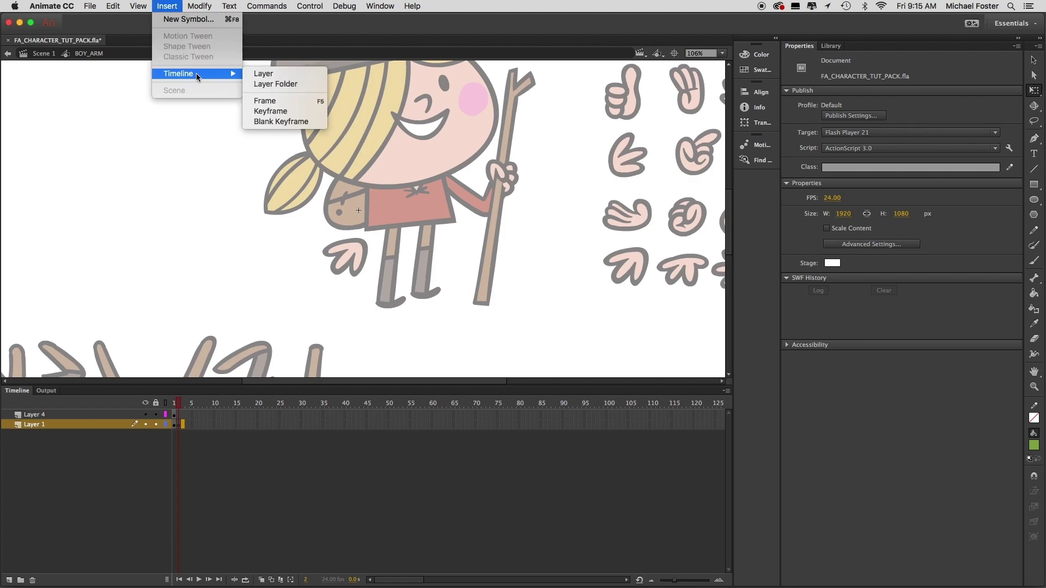
{"action": "left_click", "coordinate": [282, 123]}
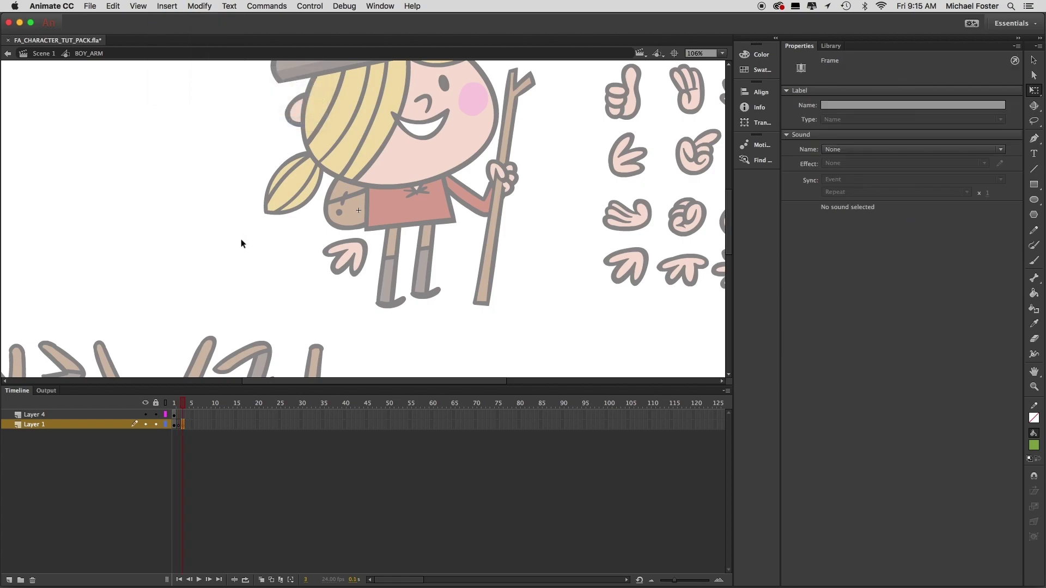
{"action": "left_click_drag", "start_coordinate": [183, 424], "coordinate": [186, 424]}
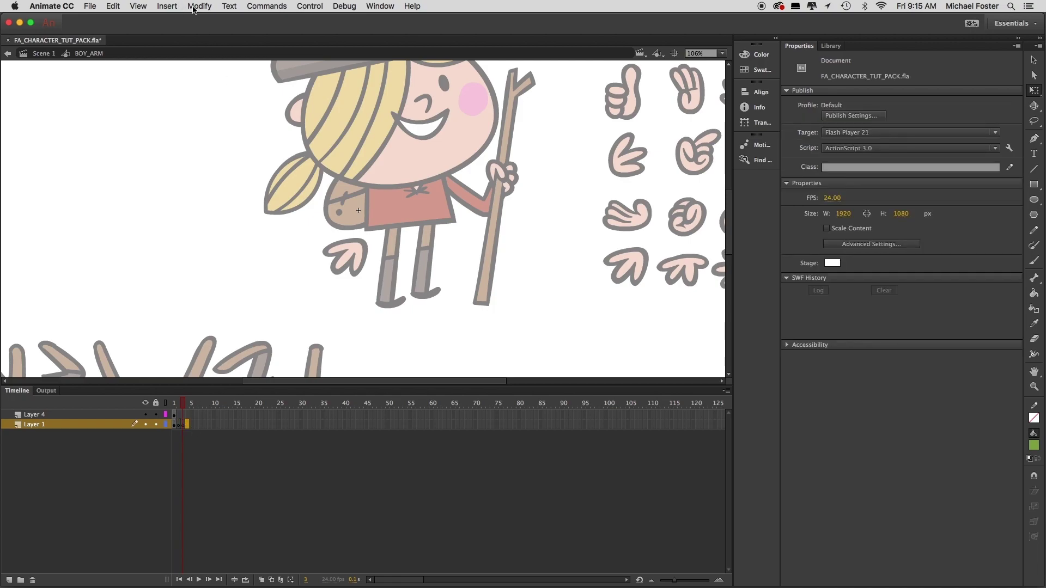
{"action": "left_click", "coordinate": [171, 8]}
{"action": "mouse_move", "coordinate": [180, 73]}
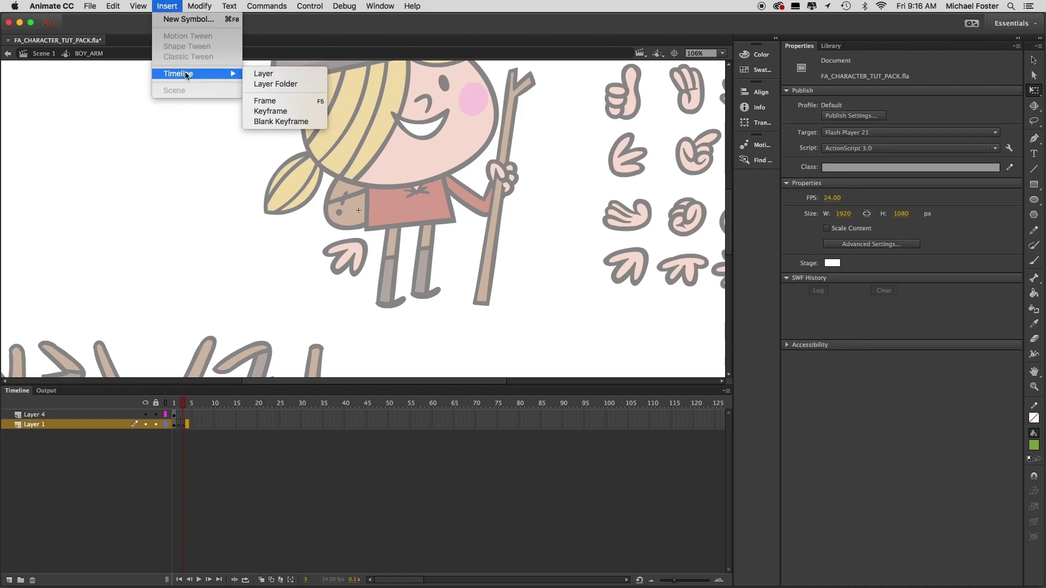
{"action": "left_click", "coordinate": [277, 122]}
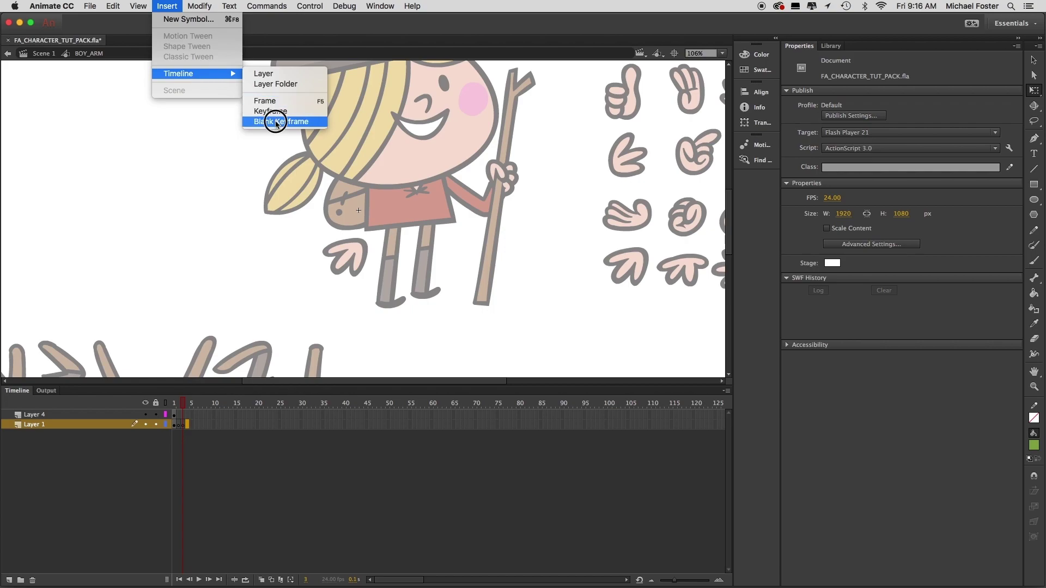
Step: Add blank keyframes at frames 5 through 8 of Layer 1 for the remaining arm poses
{"action": "left_click", "coordinate": [192, 424]}
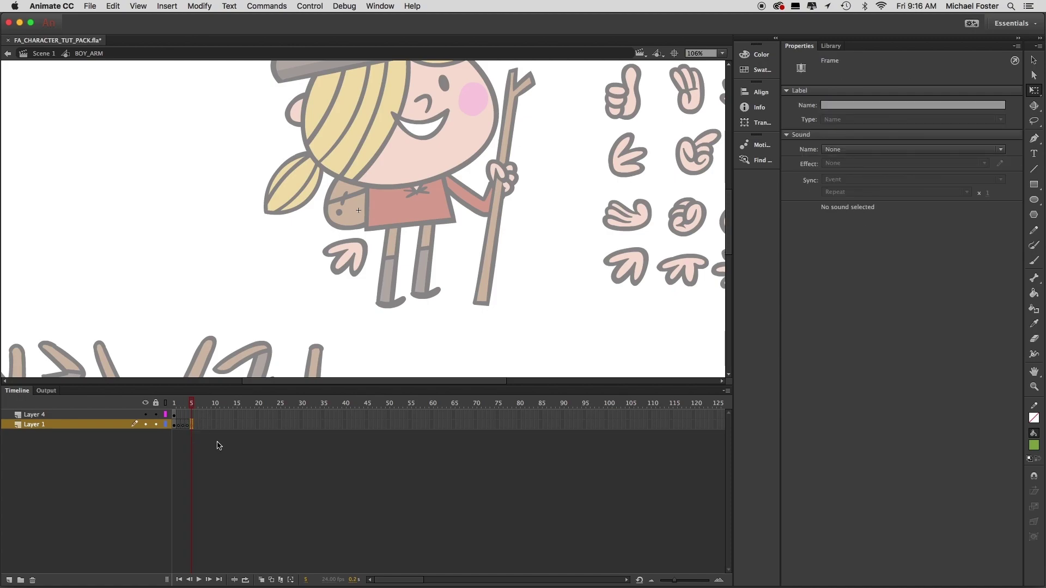
{"action": "left_click_drag", "start_coordinate": [196, 426], "coordinate": [197, 430]}
{"action": "left_click_drag", "start_coordinate": [196, 427], "coordinate": [207, 430]}
{"action": "left_click", "coordinate": [211, 438]}
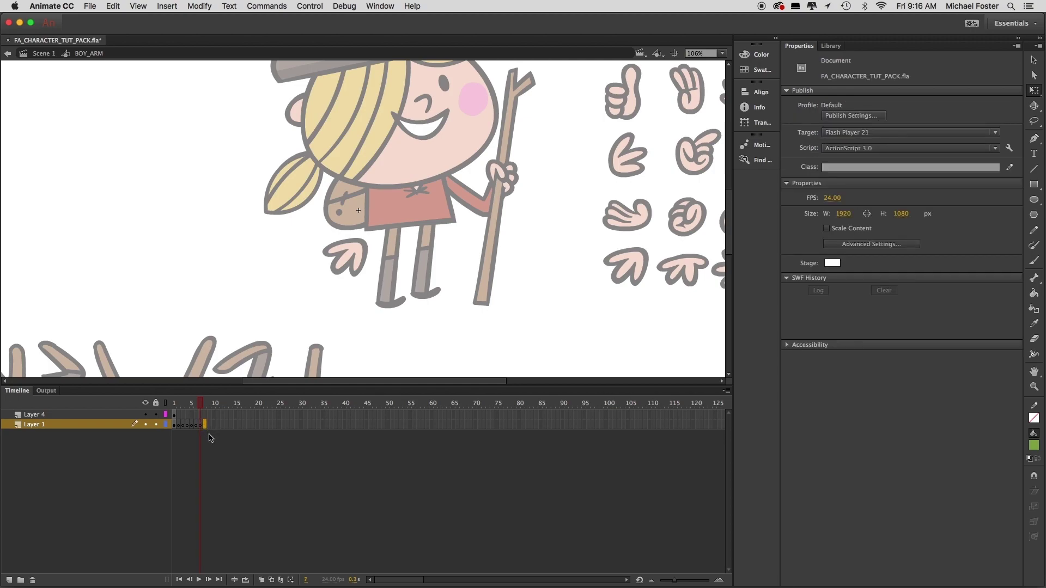
{"action": "key", "text": "period"}
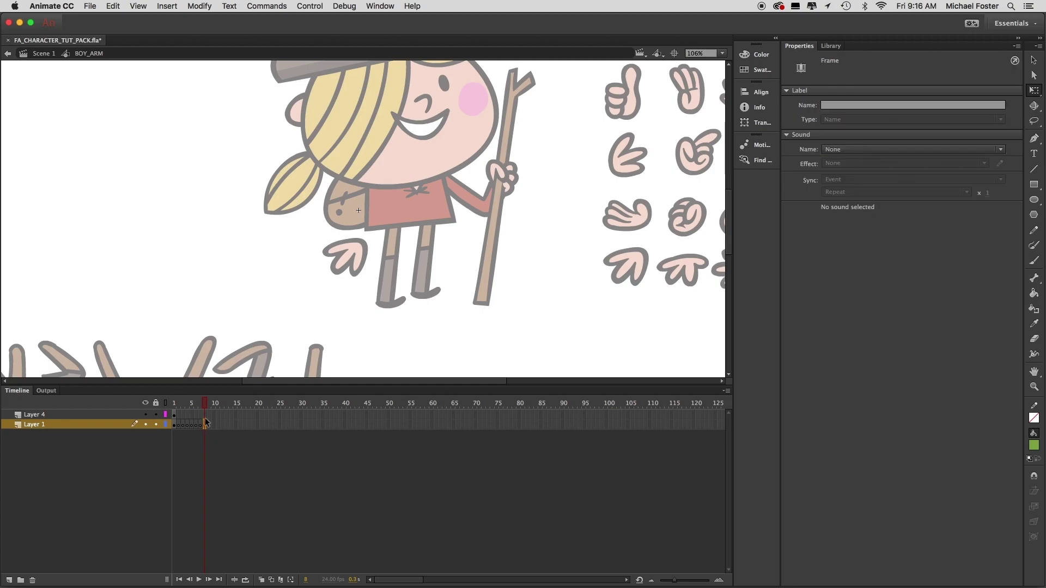
Step: On frame 1, move the leftmost bent arm from the row over the original arm and align their shoulder ends
{"action": "left_click_drag", "start_coordinate": [205, 405], "coordinate": [174, 414]}
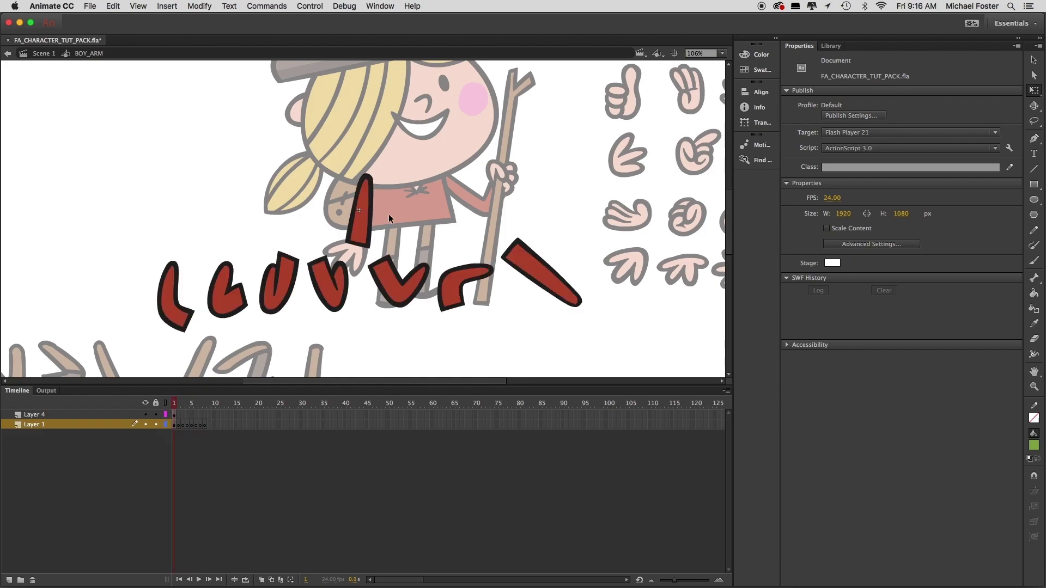
{"action": "left_click", "coordinate": [371, 205]}
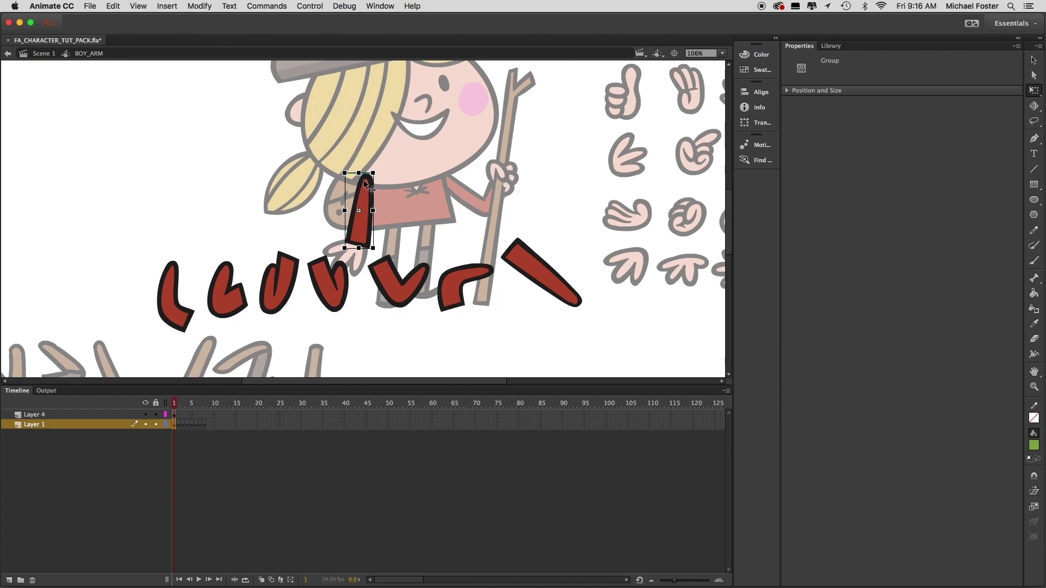
{"action": "left_click", "coordinate": [225, 341]}
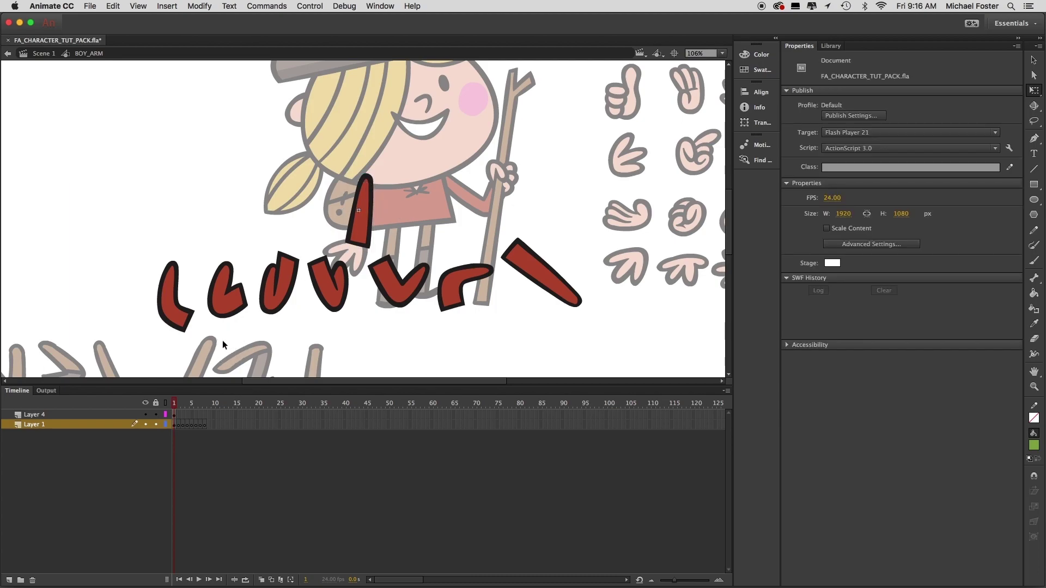
{"action": "left_click", "coordinate": [169, 296]}
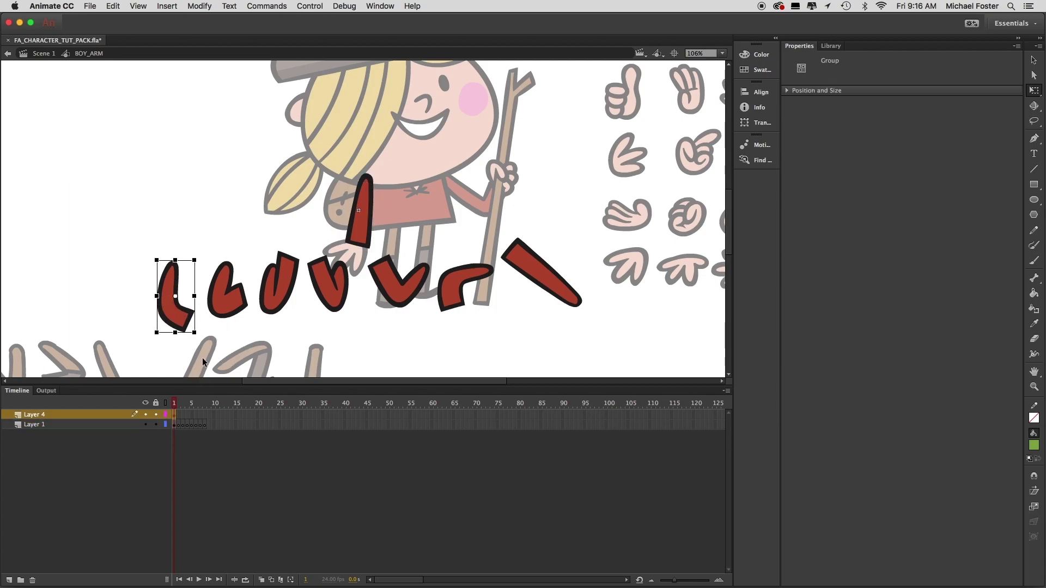
{"action": "left_click_drag", "start_coordinate": [173, 302], "coordinate": [371, 226]}
{"action": "left_click_drag", "start_coordinate": [347, 160], "coordinate": [431, 297]}
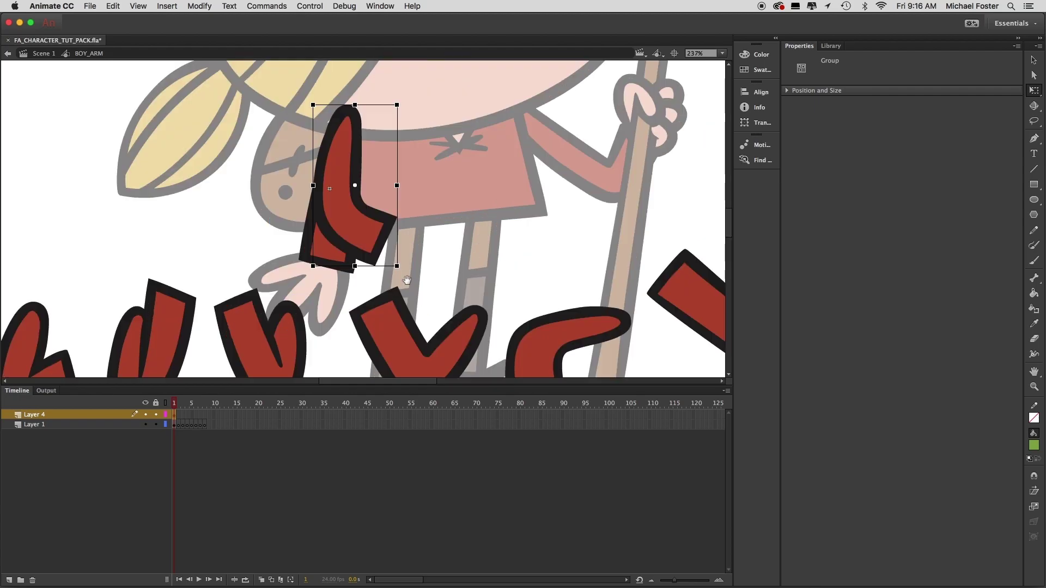
{"action": "mouse_move", "coordinate": [351, 231]}
{"action": "left_mouse_down"}
{"action": "mouse_move", "coordinate": [375, 238]}
{"action": "mouse_move", "coordinate": [357, 232]}
{"action": "mouse_move", "coordinate": [362, 219]}
{"action": "left_mouse_up"}
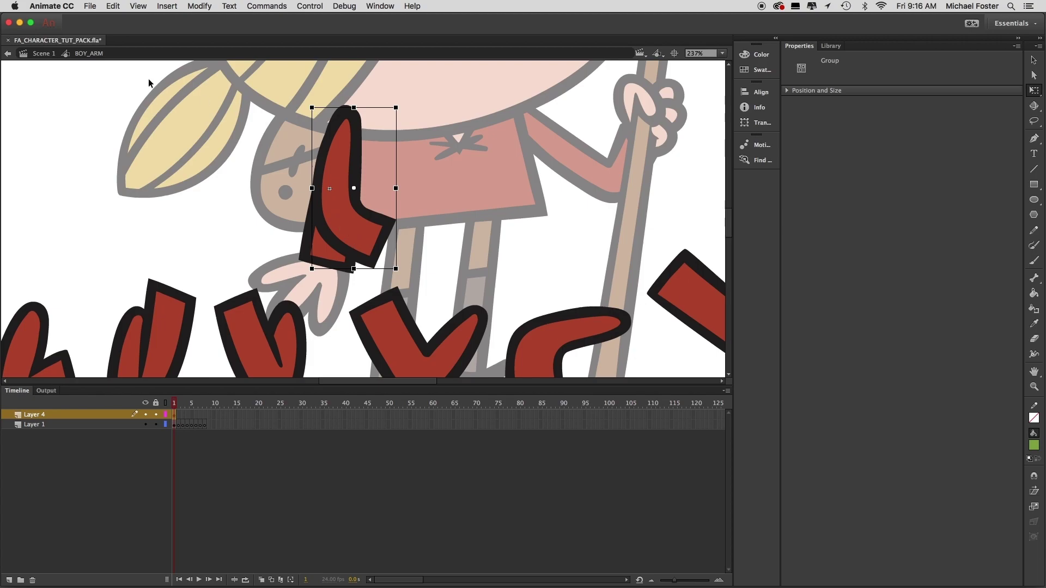
Step: Cut the aligned bent arm from Layer 4 and paste it in place on frame 2 of Layer 1
{"action": "left_click", "coordinate": [113, 6]}
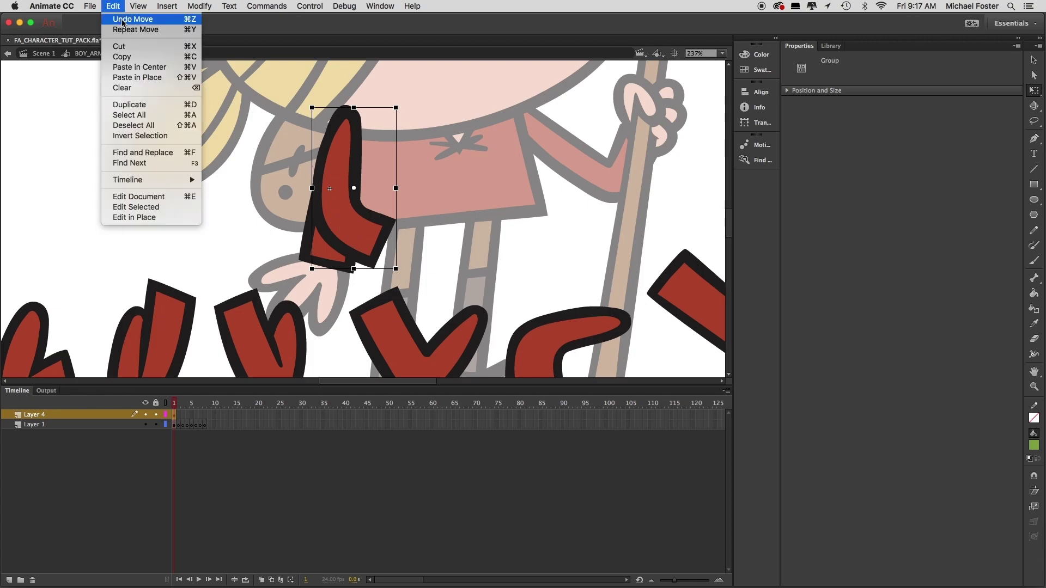
{"action": "left_click", "coordinate": [134, 46]}
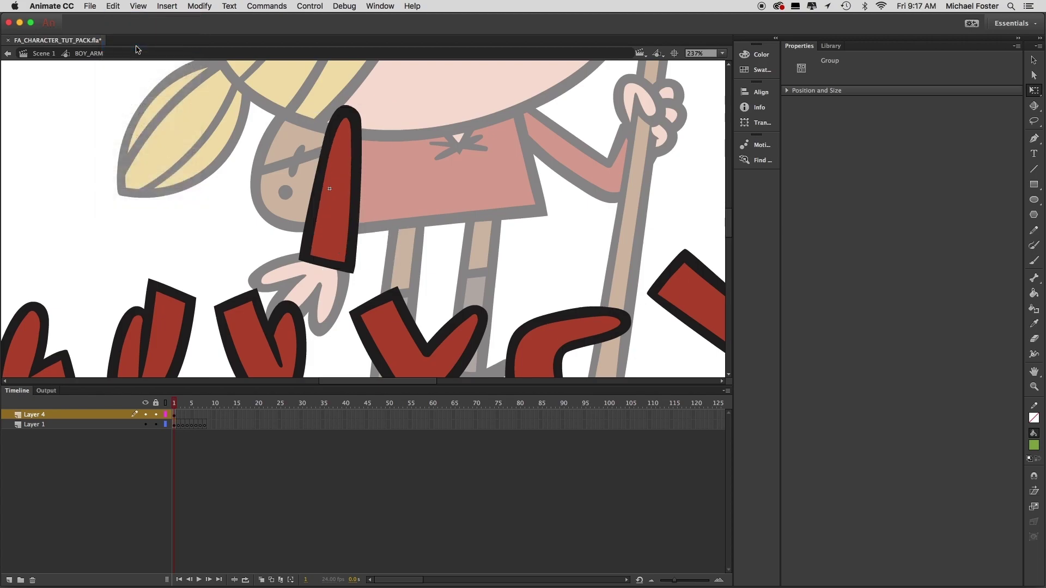
{"action": "left_click", "coordinate": [179, 425]}
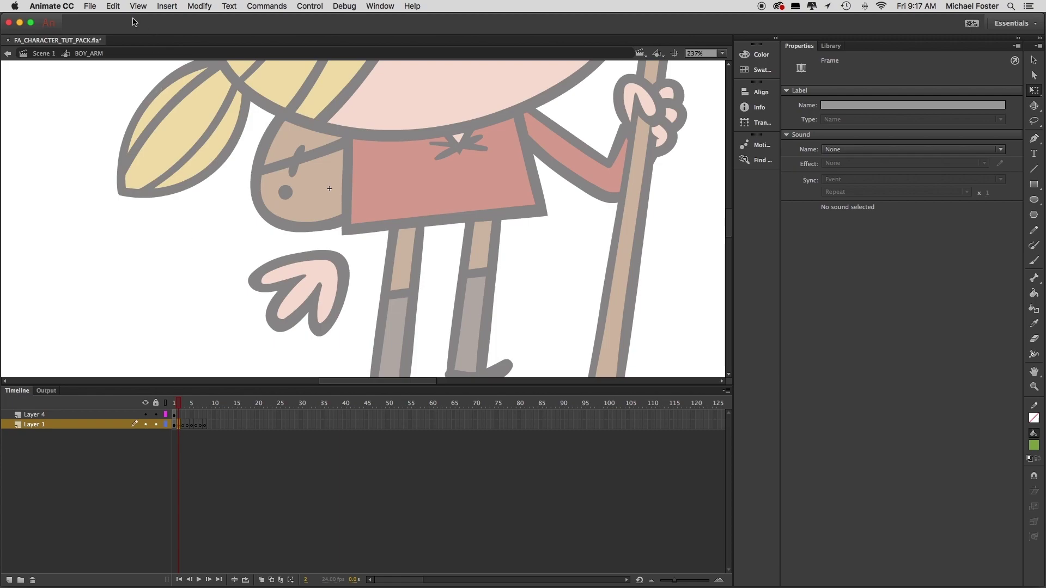
{"action": "left_click", "coordinate": [113, 6]}
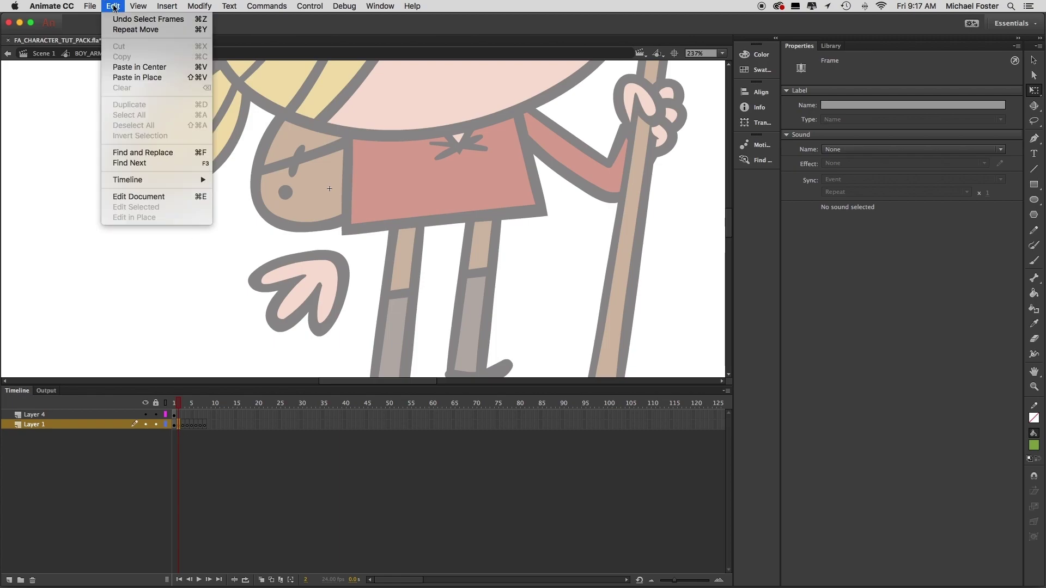
{"action": "left_click", "coordinate": [148, 78]}
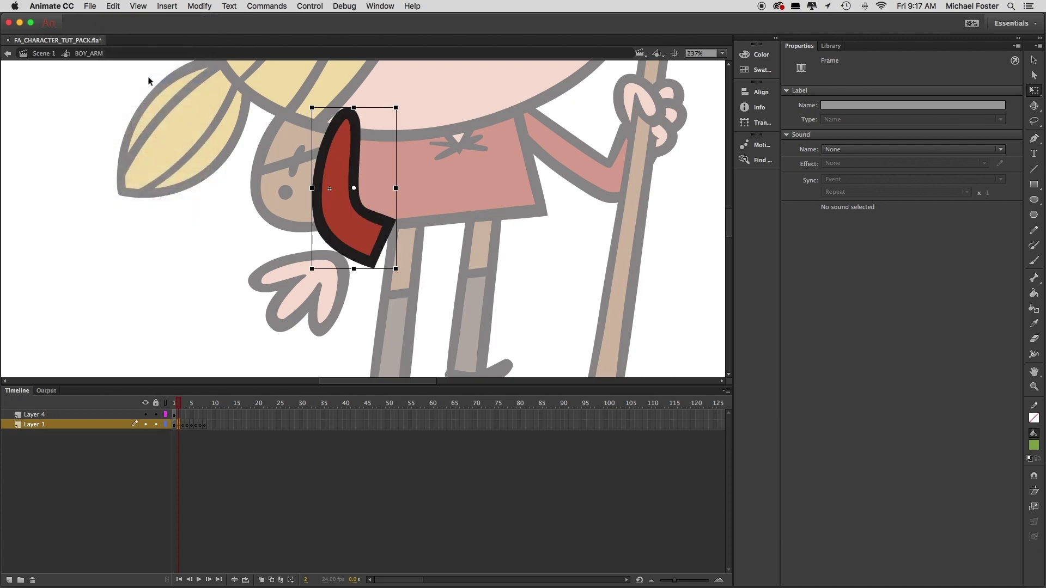
Step: Back on frame 1, move the next, more sharply bent arm onto the original arm with their shoulder ends matching
{"action": "left_click", "coordinate": [174, 406]}
{"action": "left_click_drag", "start_coordinate": [176, 411], "coordinate": [175, 411]}
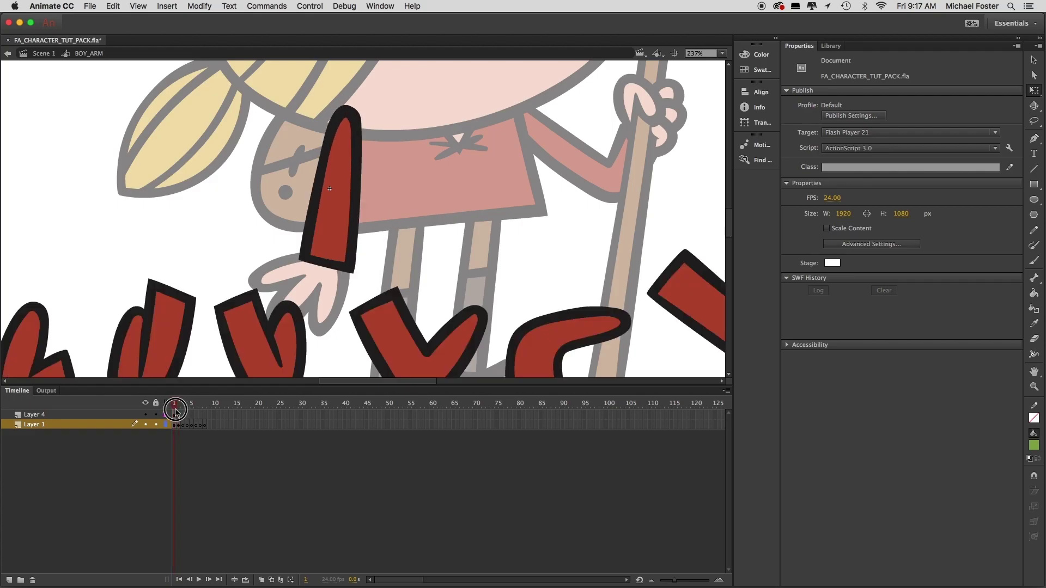
{"action": "scroll", "coordinate": [241, 212], "scroll_direction": "down", "scroll_amount": 1}
{"action": "scroll", "coordinate": [241, 212], "scroll_direction": "left", "scroll_amount": 6}
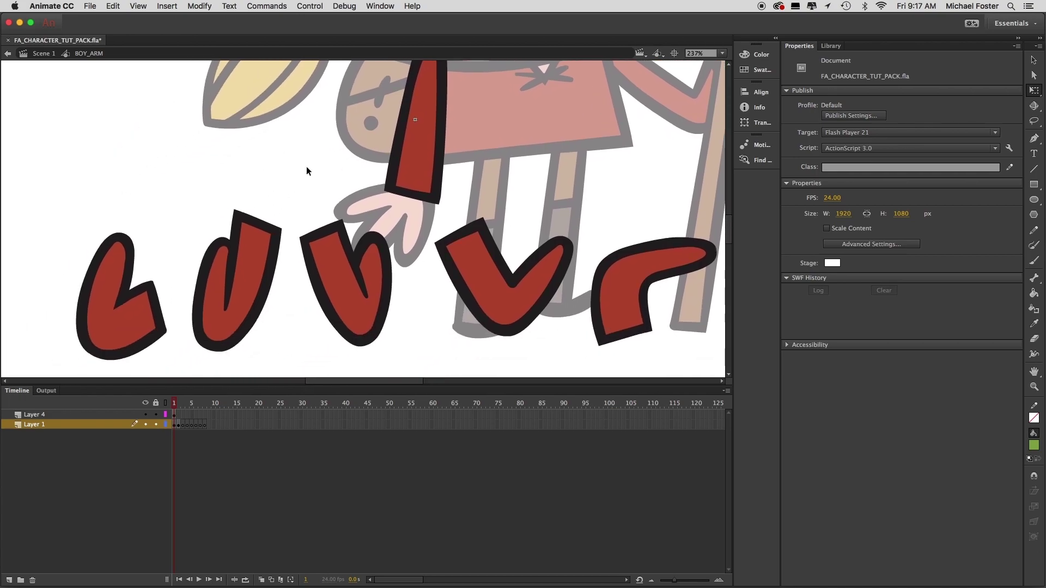
{"action": "left_click", "coordinate": [316, 189]}
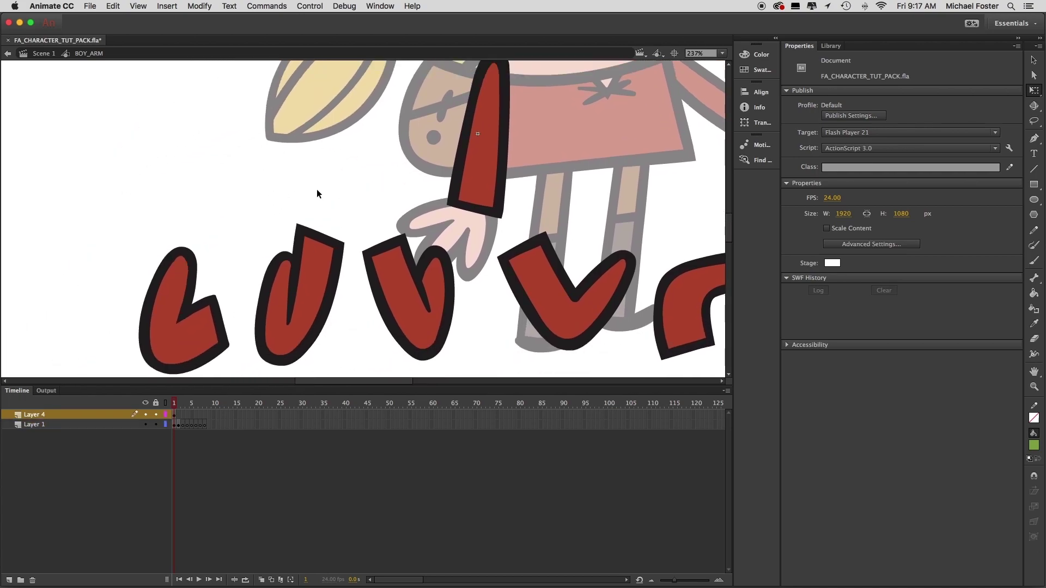
{"action": "left_click", "coordinate": [166, 273]}
{"action": "left_click_drag", "start_coordinate": [180, 335], "coordinate": [452, 158]}
{"action": "scroll", "coordinate": [436, 218], "scroll_direction": "up", "scroll_amount": 3}
{"action": "scroll", "coordinate": [436, 218], "scroll_direction": "right", "scroll_amount": 3}
{"action": "scroll", "coordinate": [432, 236], "scroll_direction": "up", "scroll_amount": 2}
{"action": "scroll", "coordinate": [432, 236], "scroll_direction": "right", "scroll_amount": 2}
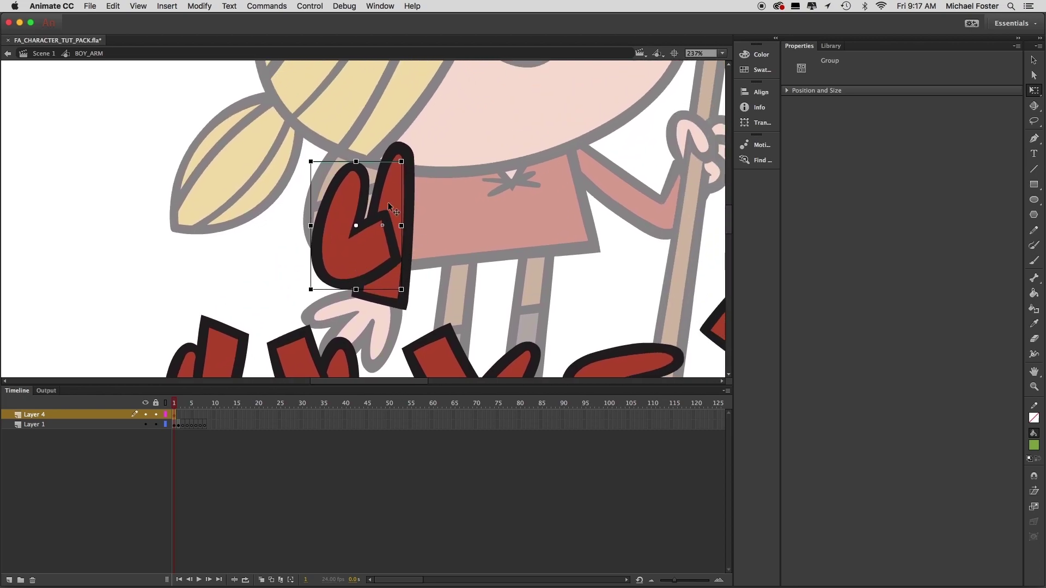
{"action": "left_click_drag", "start_coordinate": [361, 243], "coordinate": [405, 227]}
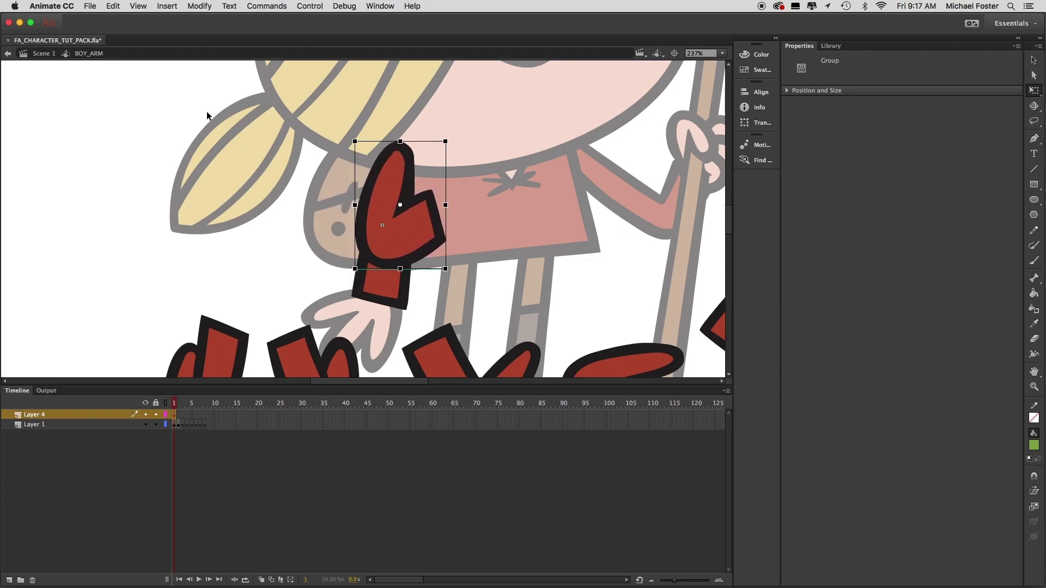
Step: Cut the sharply bent arm from Layer 4 and paste it in place on frame 3 of Layer 1
{"action": "left_click", "coordinate": [119, 7]}
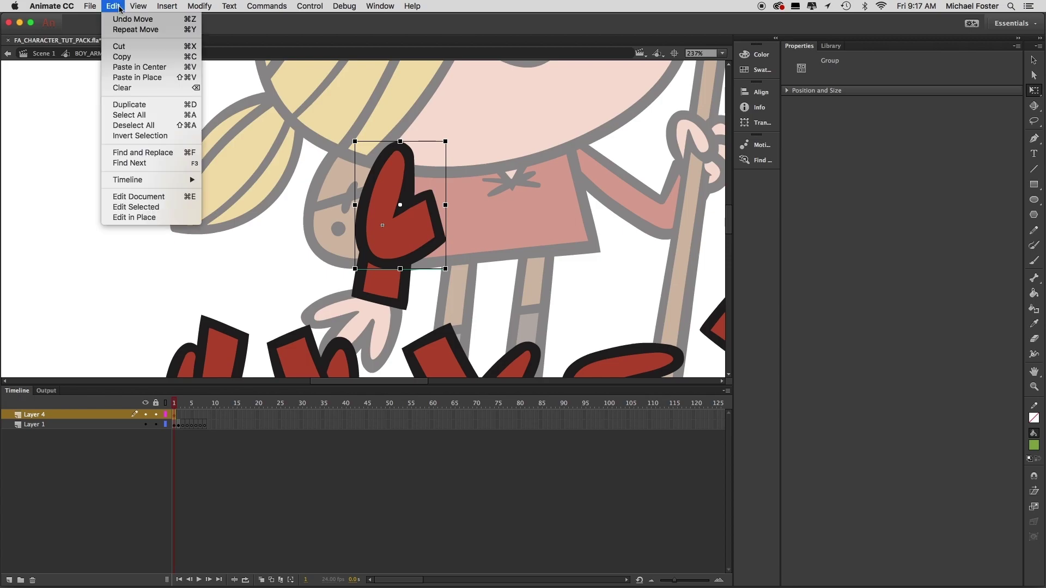
{"action": "left_click", "coordinate": [133, 48]}
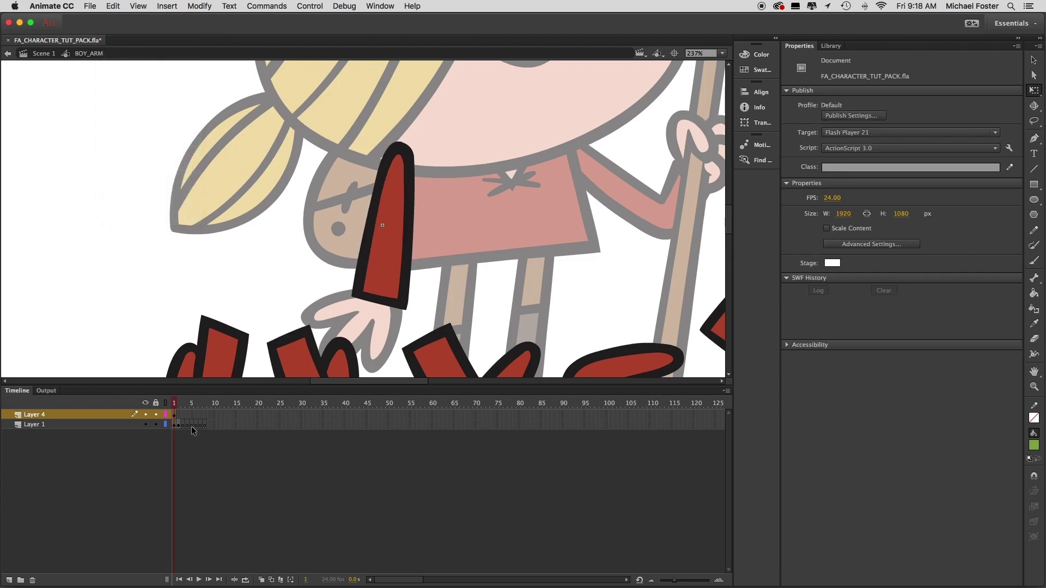
{"action": "left_click", "coordinate": [111, 427]}
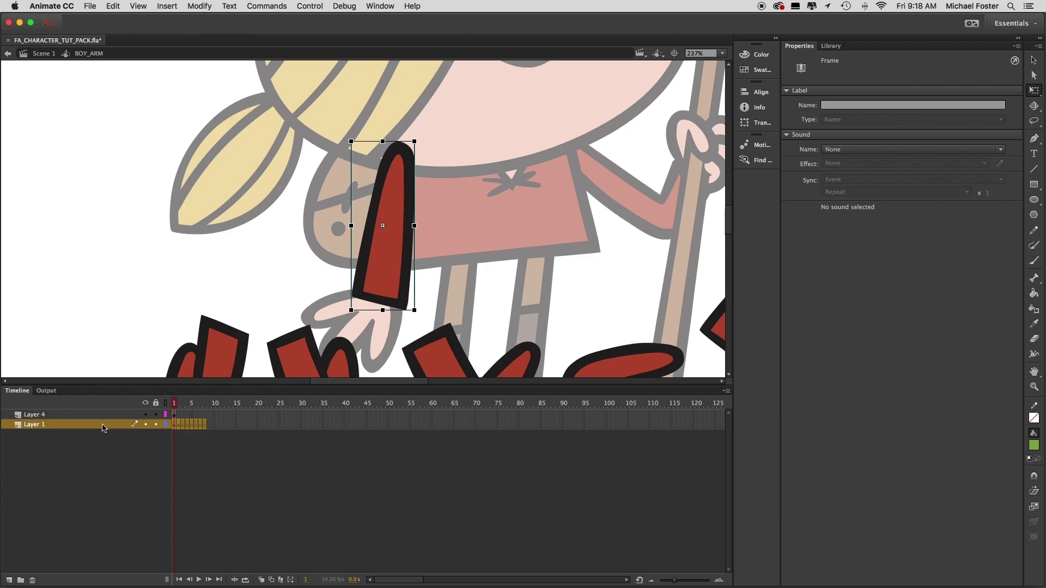
{"action": "left_click", "coordinate": [182, 424]}
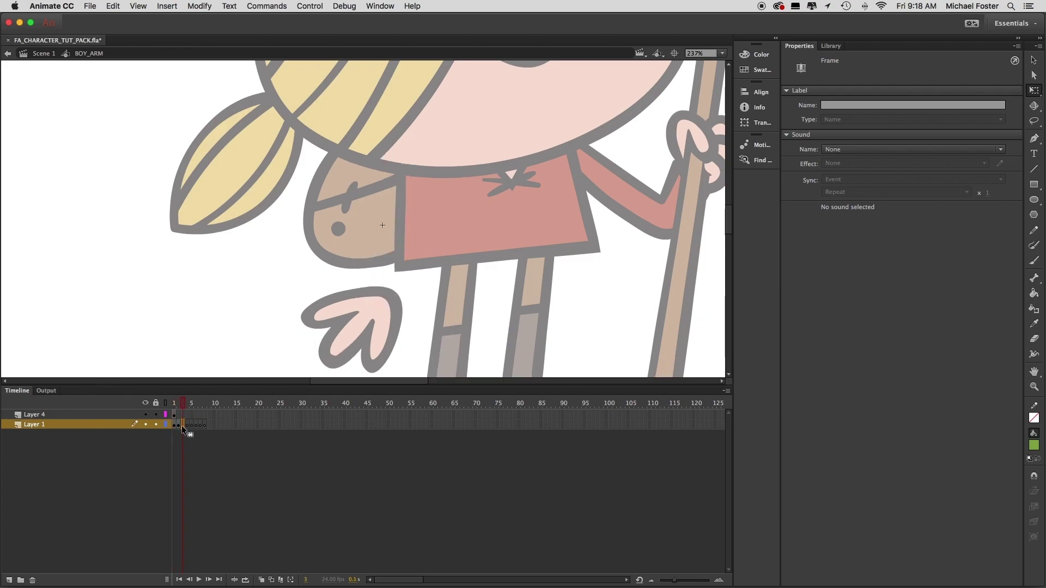
{"action": "left_click", "coordinate": [115, 7]}
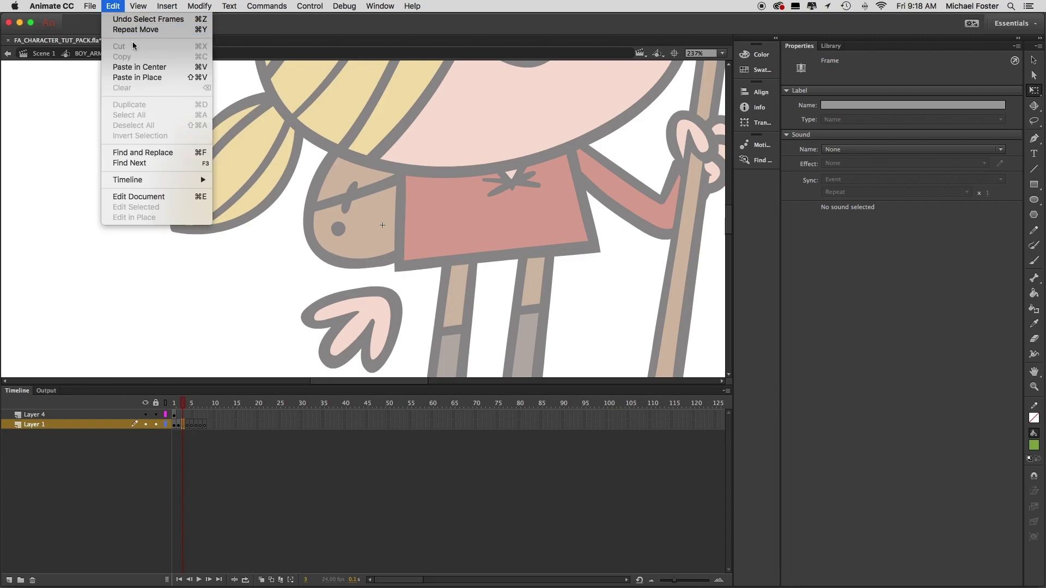
{"action": "left_click", "coordinate": [139, 77]}
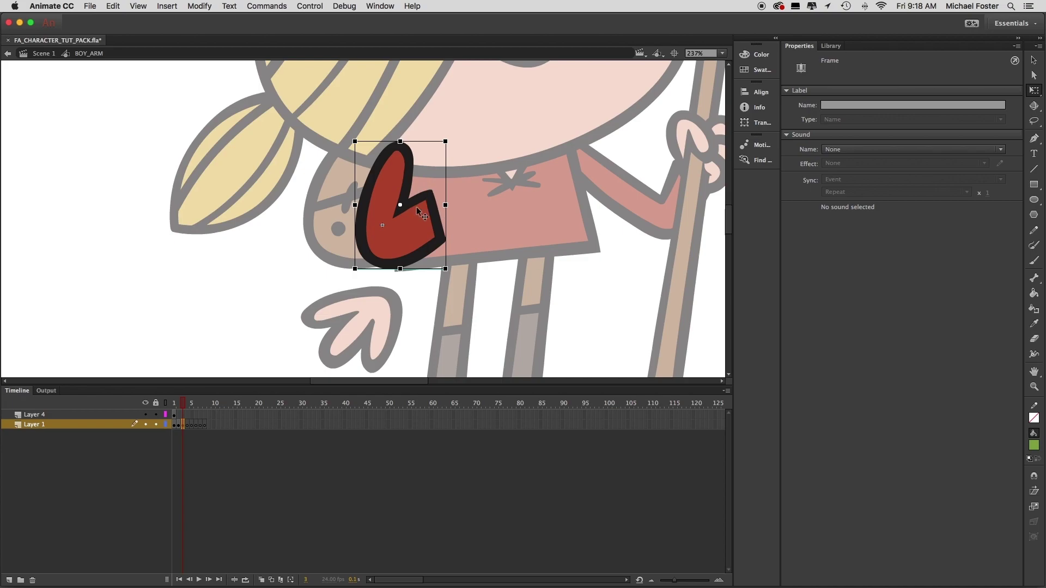
Step: Scrub through the first frames to check the placed arm poses, ending on frame 1
{"action": "left_click", "coordinate": [173, 405]}
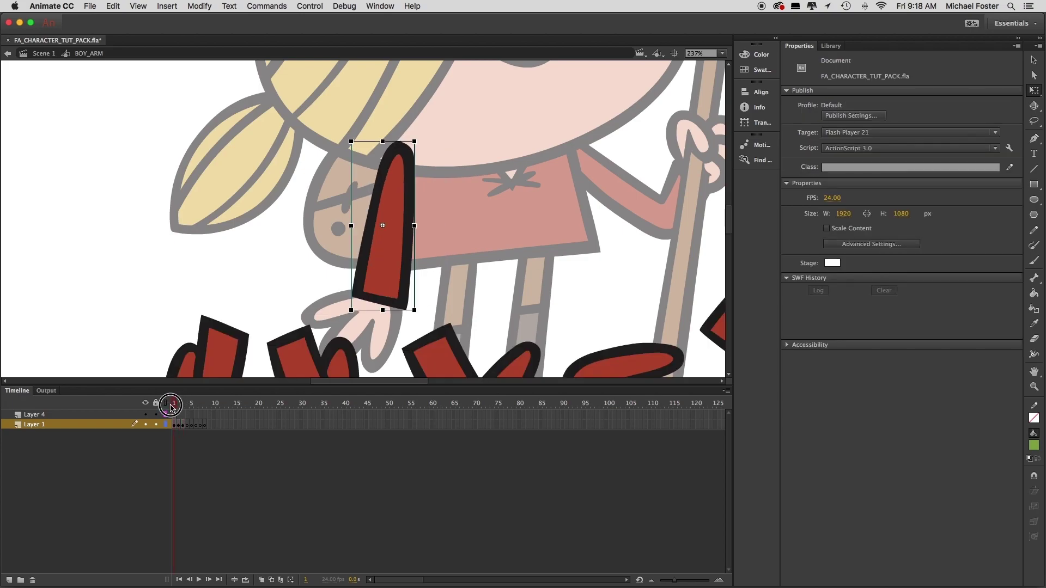
{"action": "left_click_drag", "start_coordinate": [174, 405], "coordinate": [178, 406]}
{"action": "left_click_drag", "start_coordinate": [177, 406], "coordinate": [173, 407]}
{"action": "left_click", "coordinate": [172, 407]}
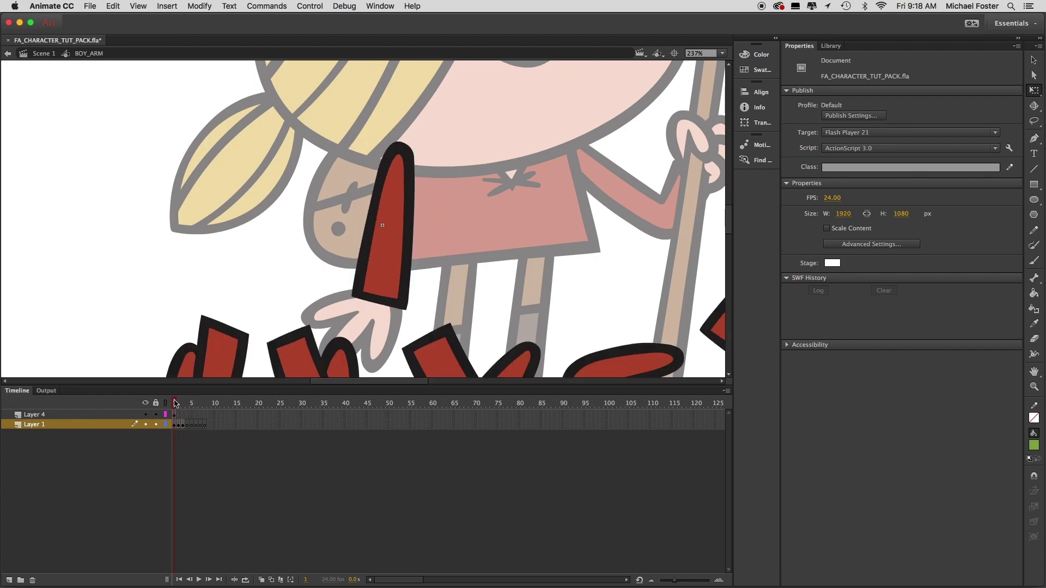
Step: Move the tightly folded arm at the far end of the loose poses onto the original arm with their shoulder ends matching
{"action": "scroll", "coordinate": [243, 291], "scroll_direction": "down", "scroll_amount": 5}
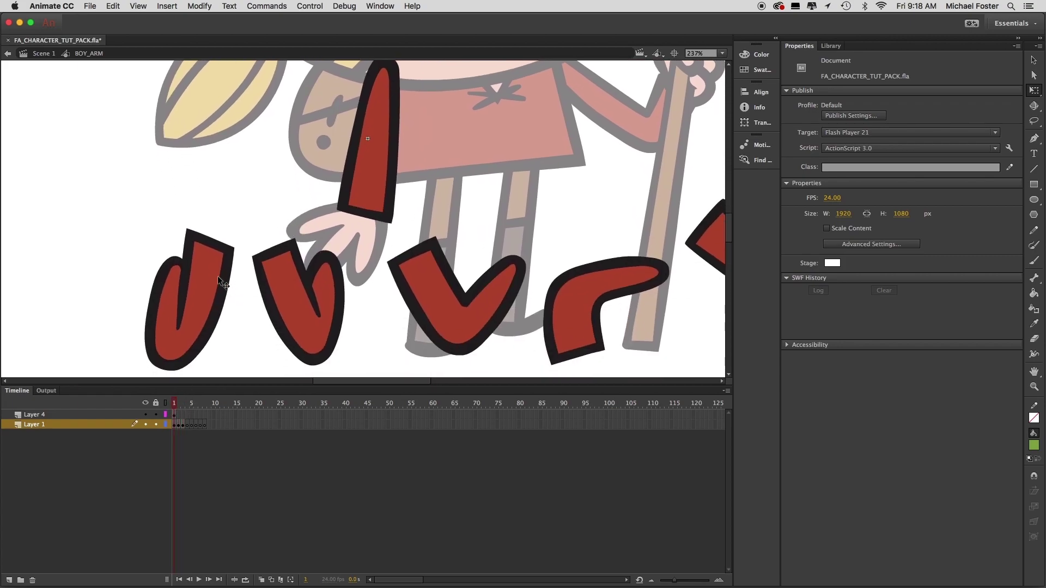
{"action": "left_click_drag", "start_coordinate": [210, 280], "coordinate": [432, 162]}
{"action": "scroll", "coordinate": [436, 131], "scroll_direction": "up", "scroll_amount": 5}
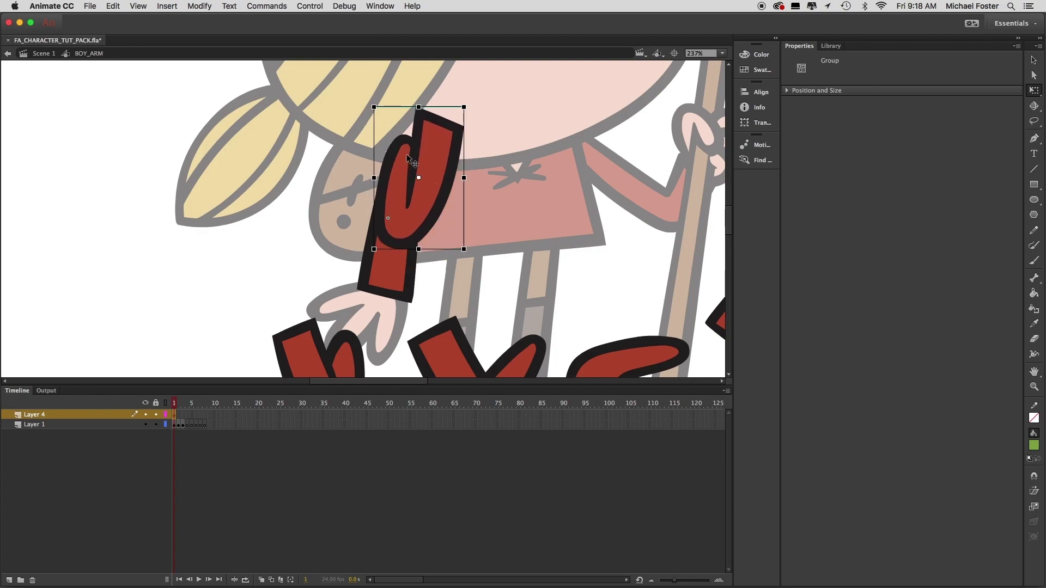
Step: Cut the aligned tightly folded arm from Layer 4 and paste it in place on frame 4 of Layer 1
{"action": "left_click", "coordinate": [115, 9]}
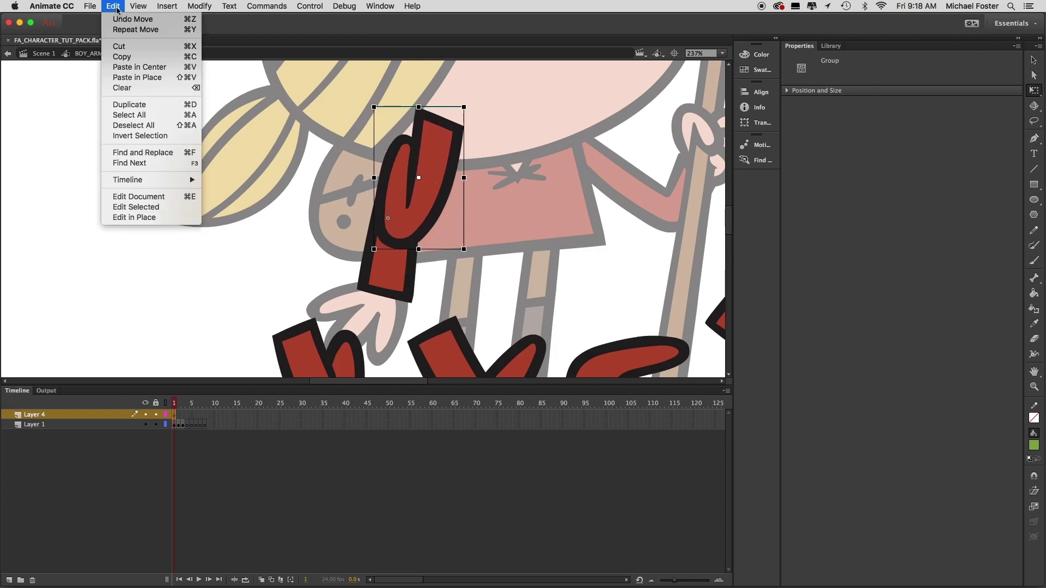
{"action": "left_click", "coordinate": [129, 44]}
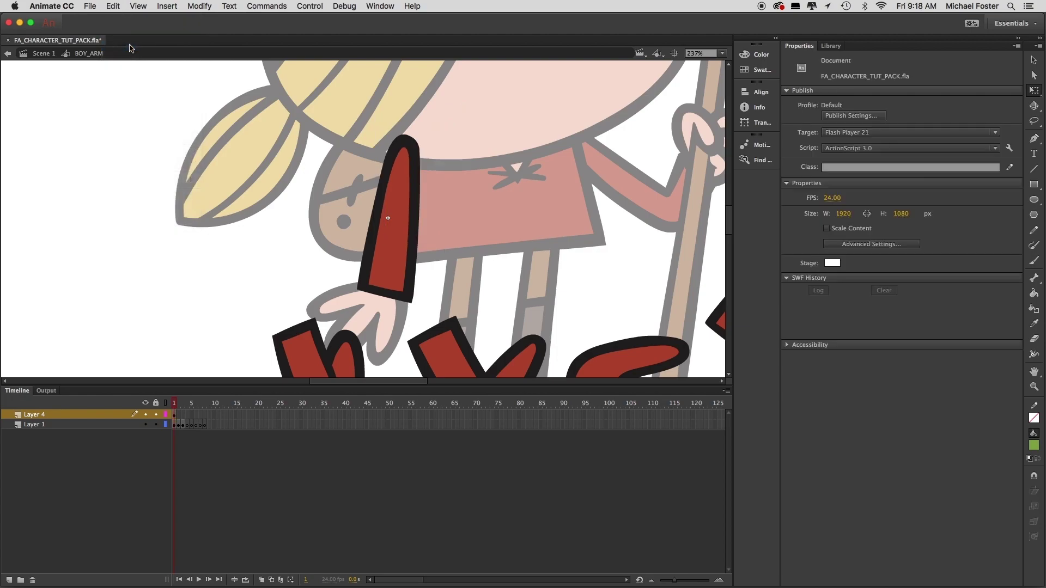
{"action": "left_click", "coordinate": [188, 425]}
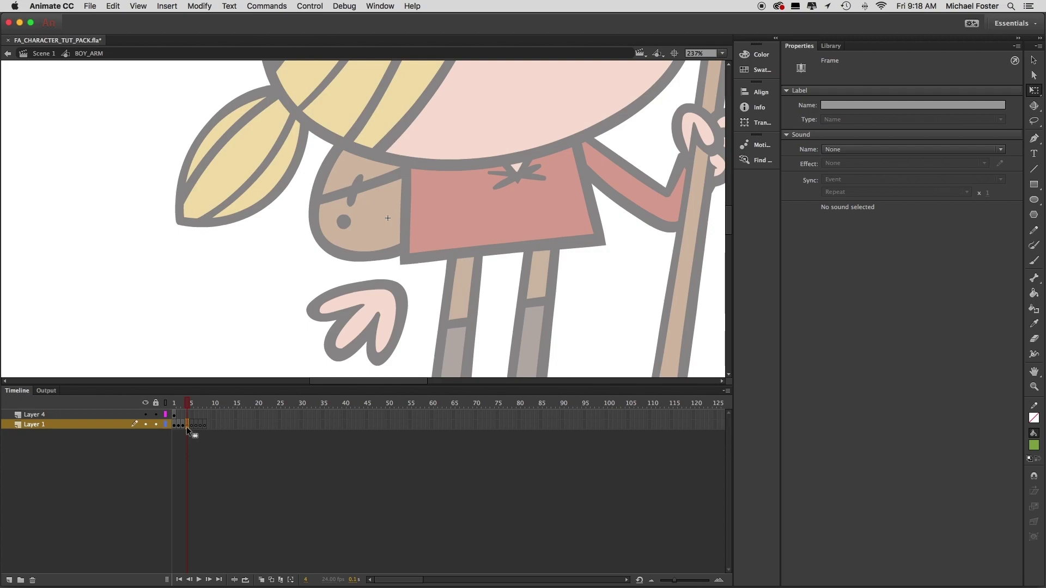
{"action": "left_click", "coordinate": [113, 7]}
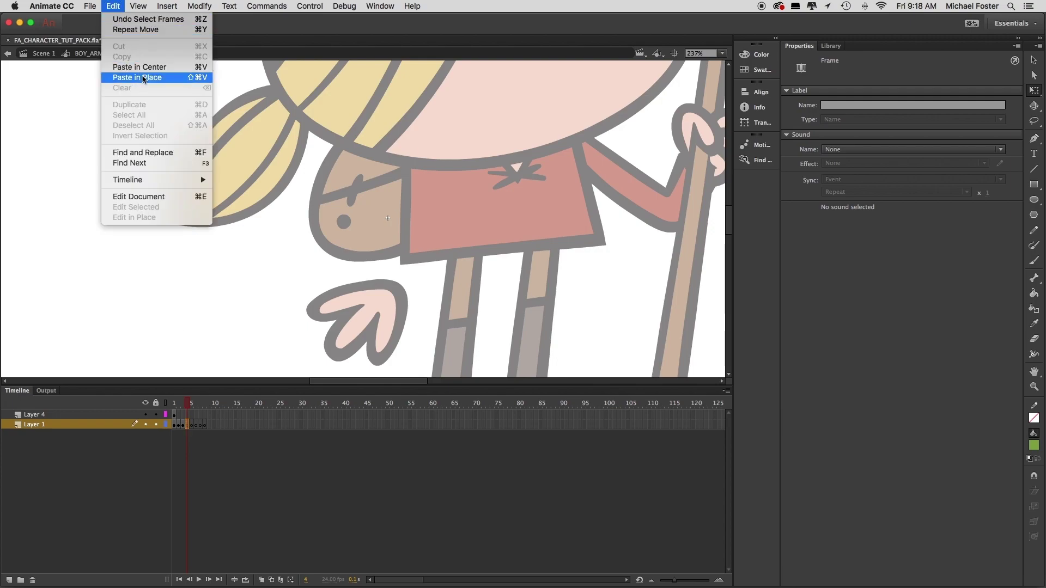
{"action": "left_click", "coordinate": [145, 78]}
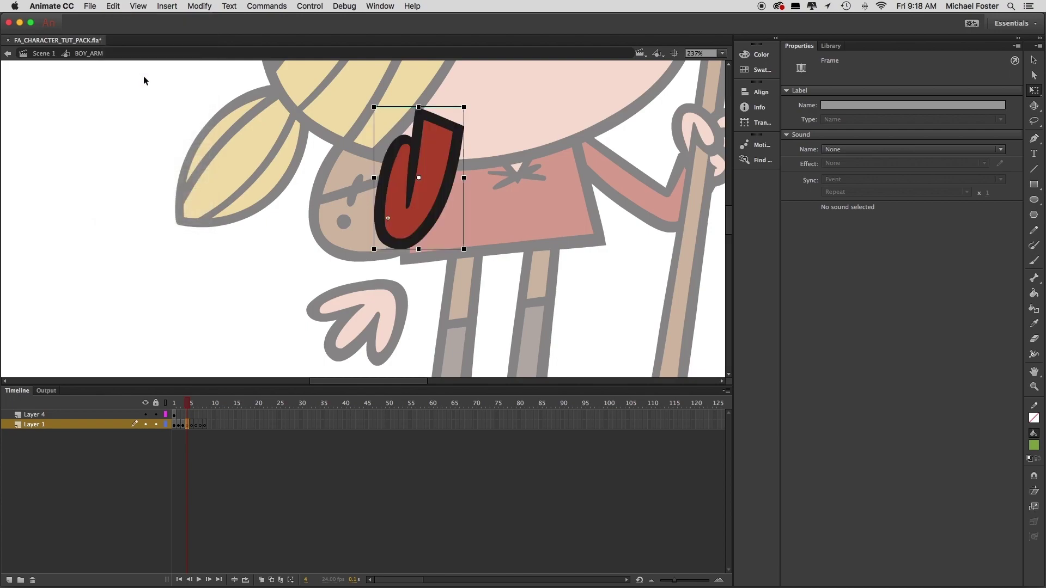
Step: On frame 1, align the narrow V-shaped arm with the original's shoulder, then cut it and paste it in place on frame 5 of Layer 1
{"action": "left_click", "coordinate": [175, 405]}
{"action": "mouse_move", "coordinate": [175, 406]}
{"action": "left_mouse_down"}
{"action": "mouse_move", "coordinate": [191, 406]}
{"action": "mouse_move", "coordinate": [169, 406]}
{"action": "left_mouse_up"}
{"action": "scroll", "coordinate": [317, 276], "scroll_direction": "down", "scroll_amount": 3}
{"action": "key", "text": "super+minus"}
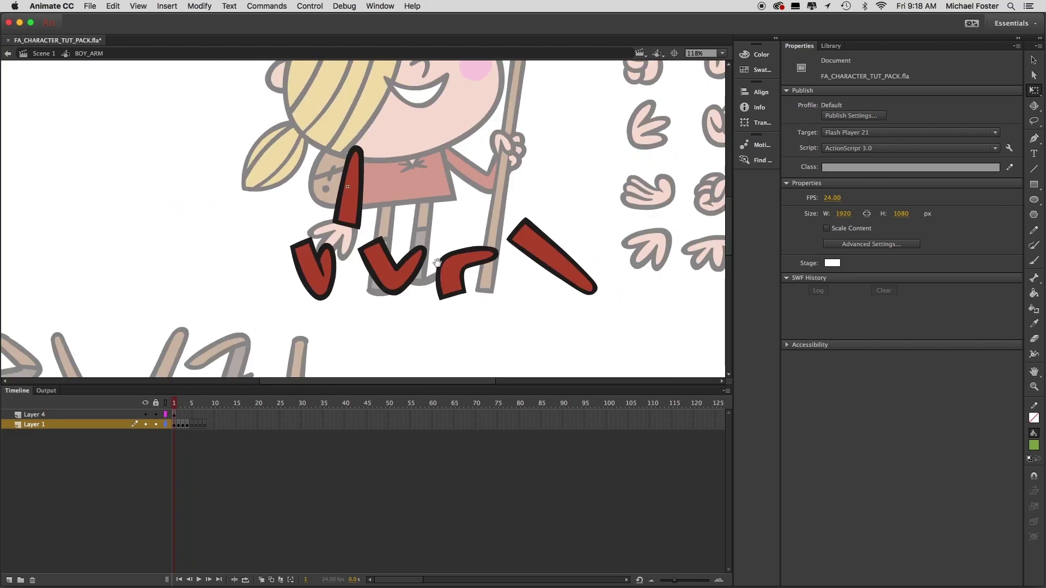
{"action": "left_click", "coordinate": [310, 330]}
{"action": "left_click", "coordinate": [296, 273]}
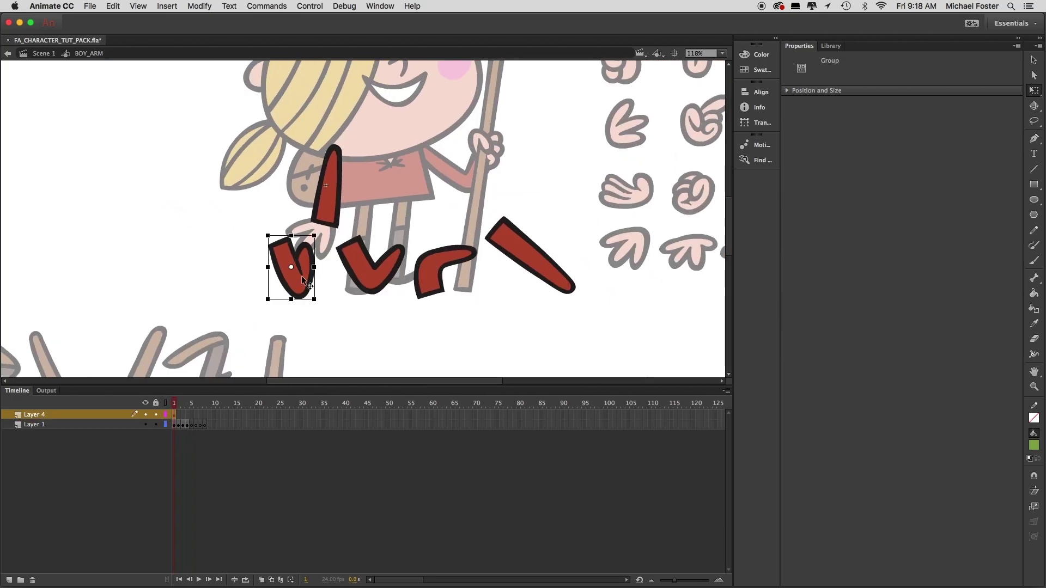
{"action": "left_click_drag", "start_coordinate": [296, 284], "coordinate": [329, 187]}
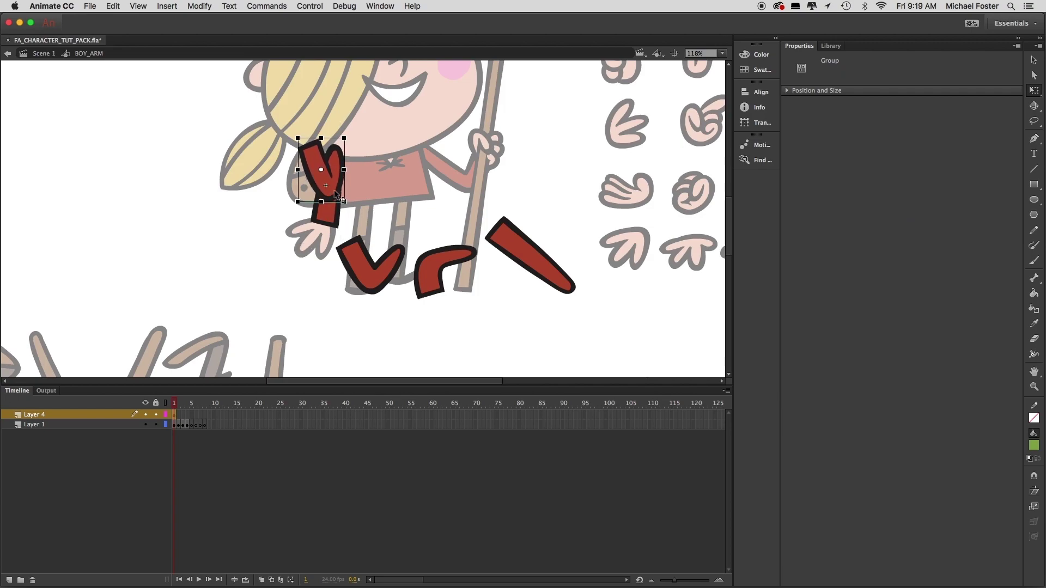
{"action": "left_click", "coordinate": [192, 425]}
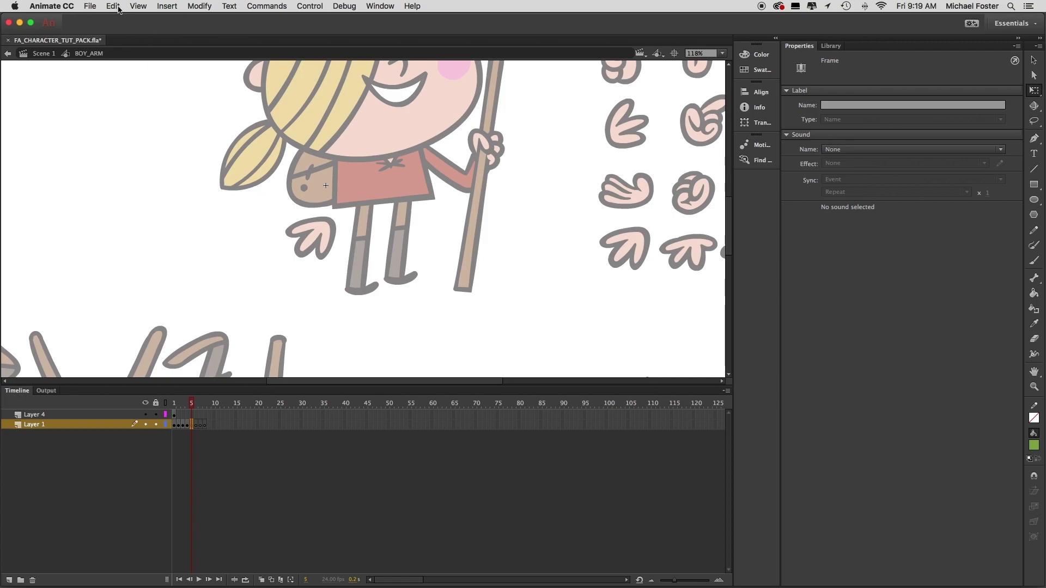
{"action": "key", "text": "super+shift+v"}
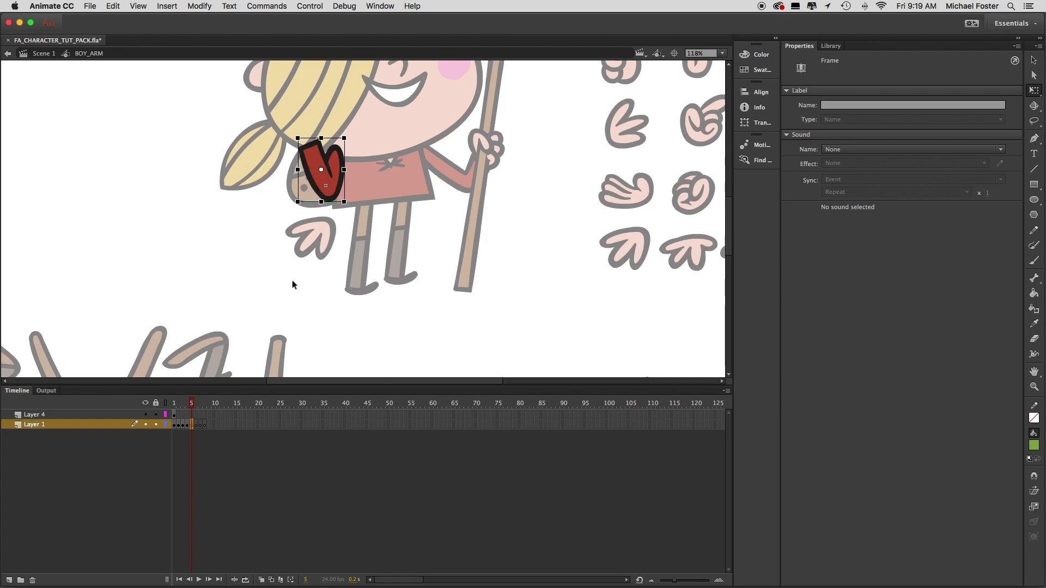
Step: On frame 1, align the wider V-shaped arm with the original's shoulder, then cut it and paste it in place on frame 6 of Layer 1
{"action": "left_click", "coordinate": [174, 404]}
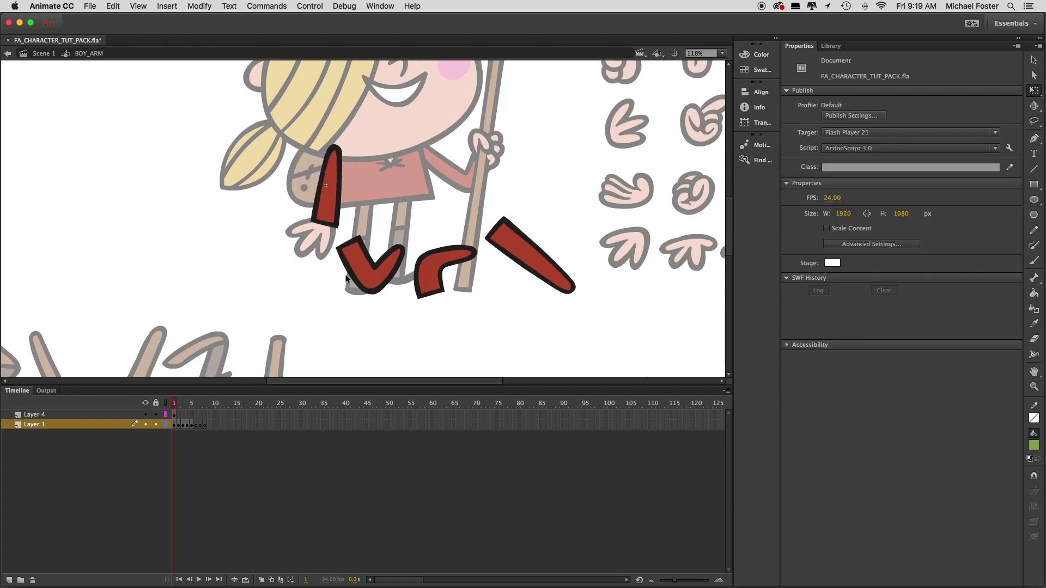
{"action": "left_click", "coordinate": [381, 271]}
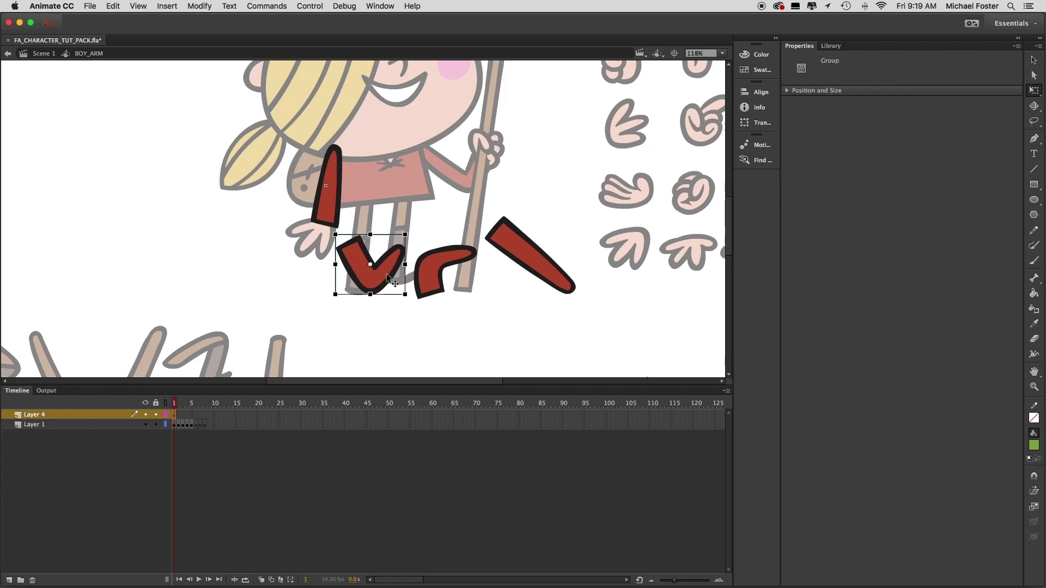
{"action": "left_click_drag", "start_coordinate": [384, 273], "coordinate": [324, 175]}
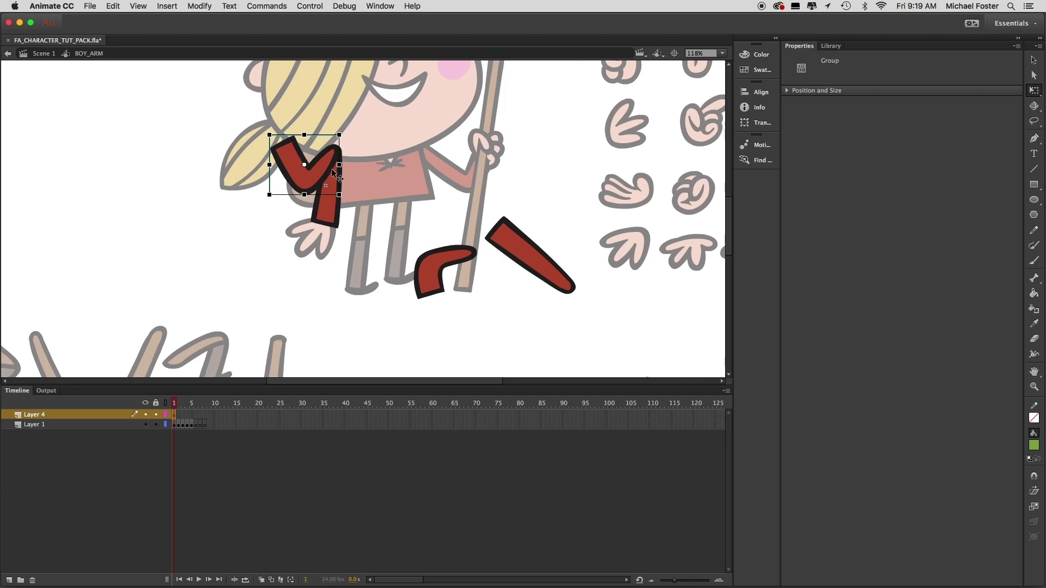
{"action": "key", "text": "Delete"}
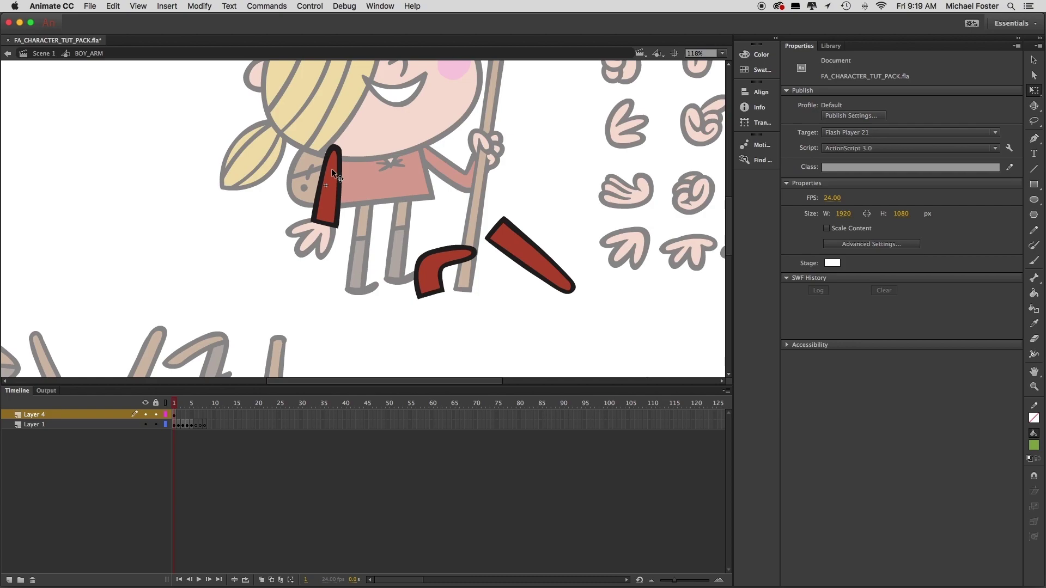
{"action": "left_click", "coordinate": [195, 424]}
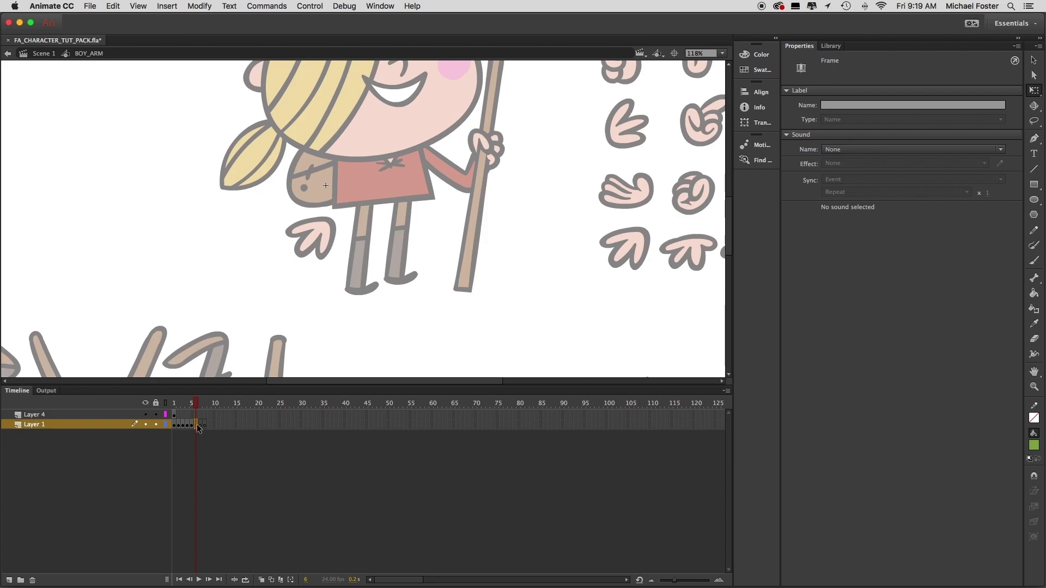
{"action": "key", "text": "super+shift+v"}
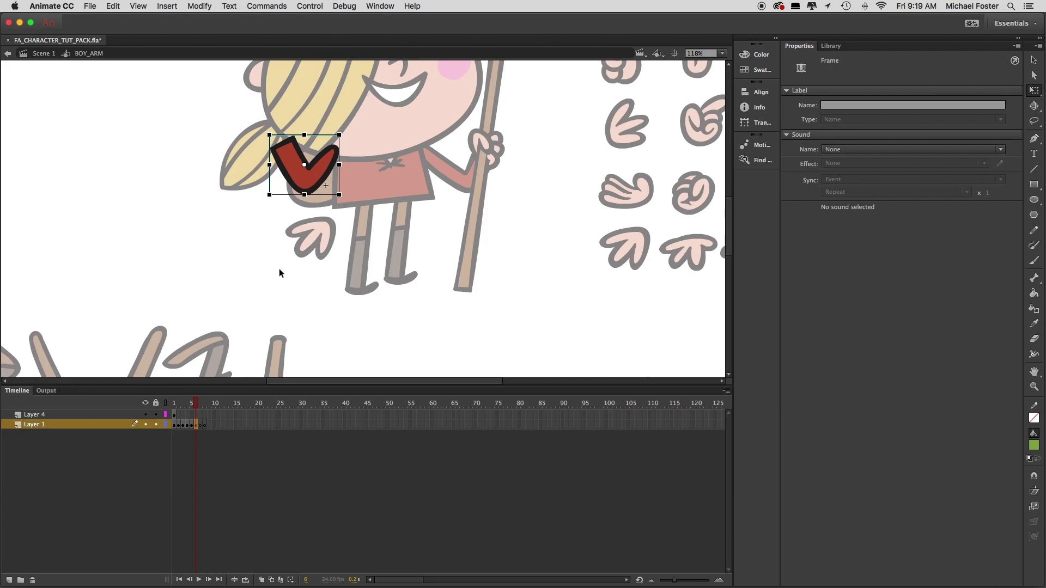
{"action": "left_click", "coordinate": [261, 212]}
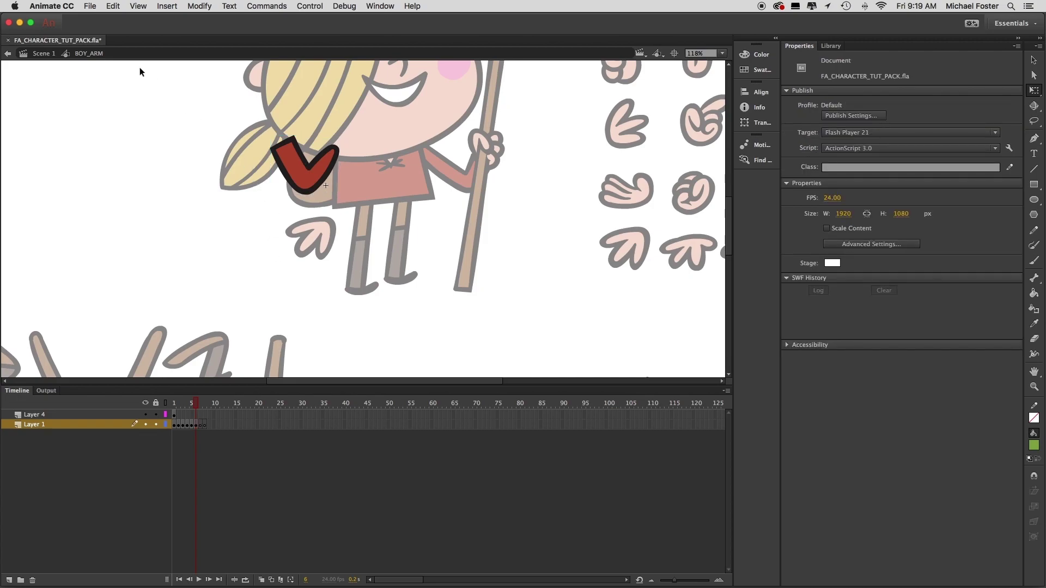
{"action": "left_click", "coordinate": [113, 6]}
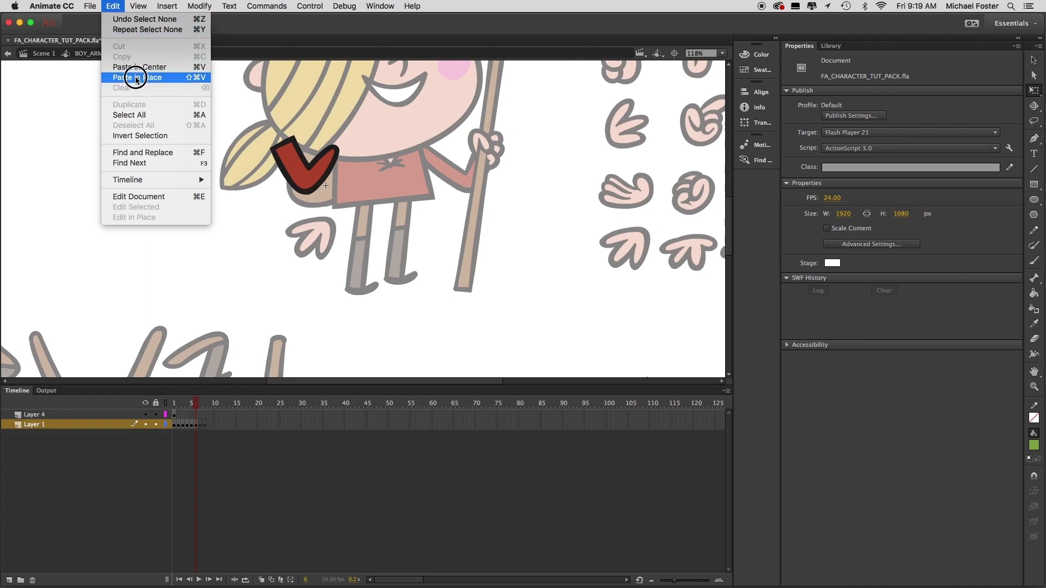
{"action": "left_click", "coordinate": [316, 242]}
Step: On frame 1, align the curved, downward-bent arm with the original's shoulder, then cut it and paste it in place on frame 7 of Layer 1
{"action": "left_click", "coordinate": [174, 415]}
{"action": "key", "text": "ctrl+v"}
{"action": "left_click_drag", "start_coordinate": [437, 265], "coordinate": [303, 162]}
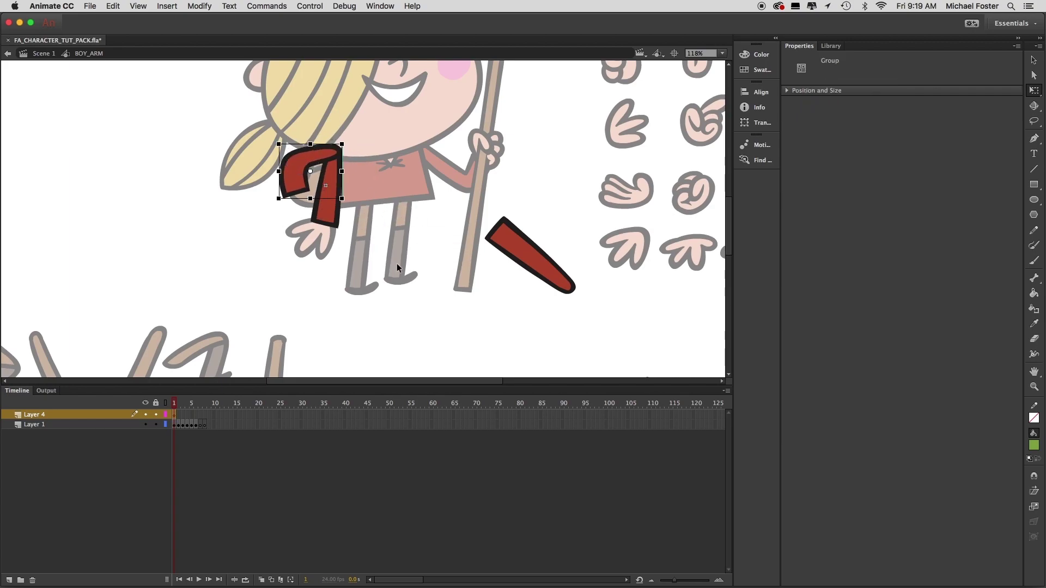
{"action": "key", "text": "Delete"}
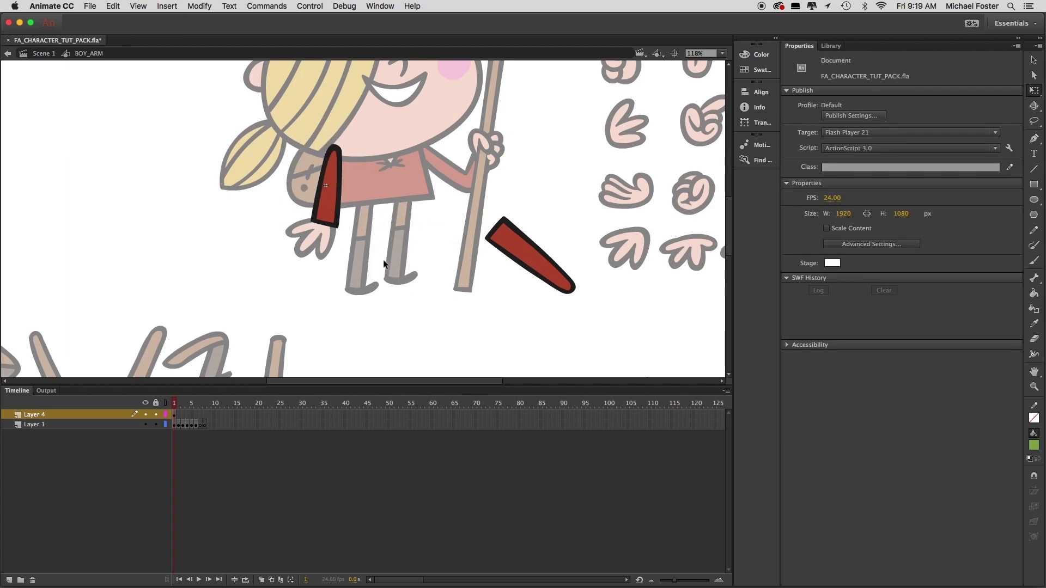
{"action": "left_click", "coordinate": [200, 425]}
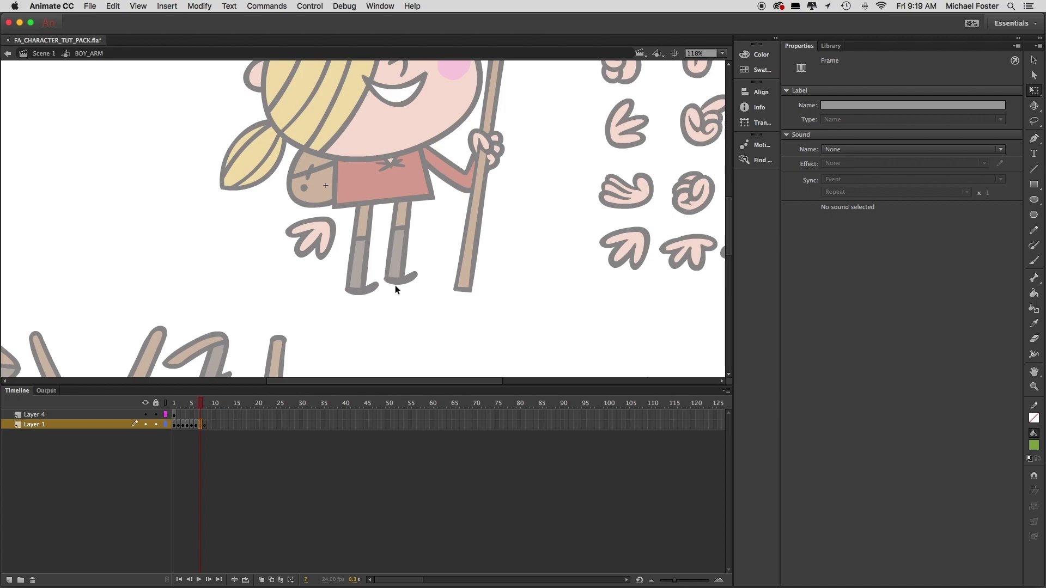
{"action": "key", "text": "super+shift+v"}
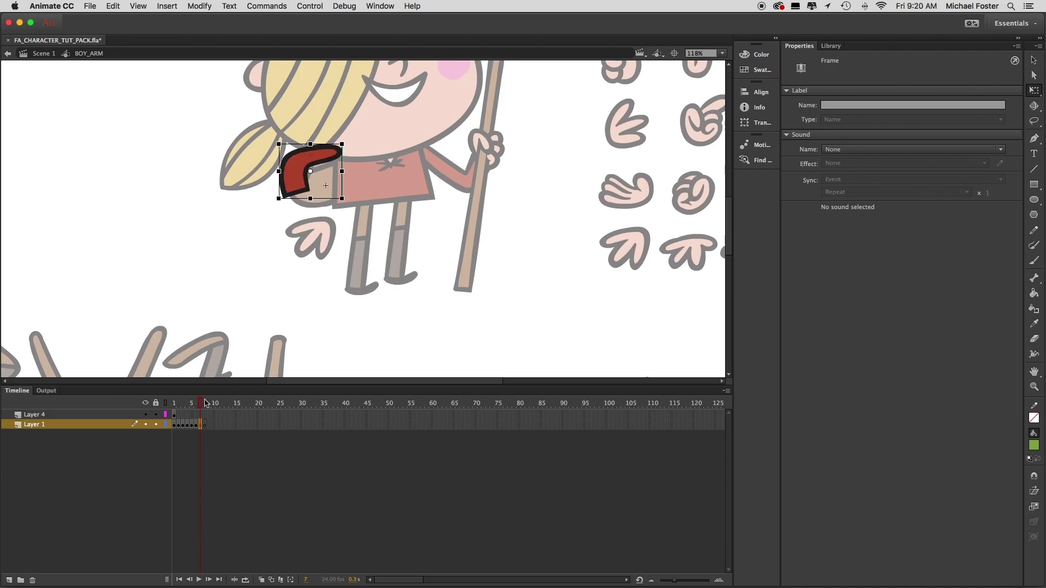
Step: On frame 1, align the last straight diagonal arm with the original's shoulder, then cut it and paste it in place on frame 8 of Layer 1
{"action": "left_click", "coordinate": [175, 403]}
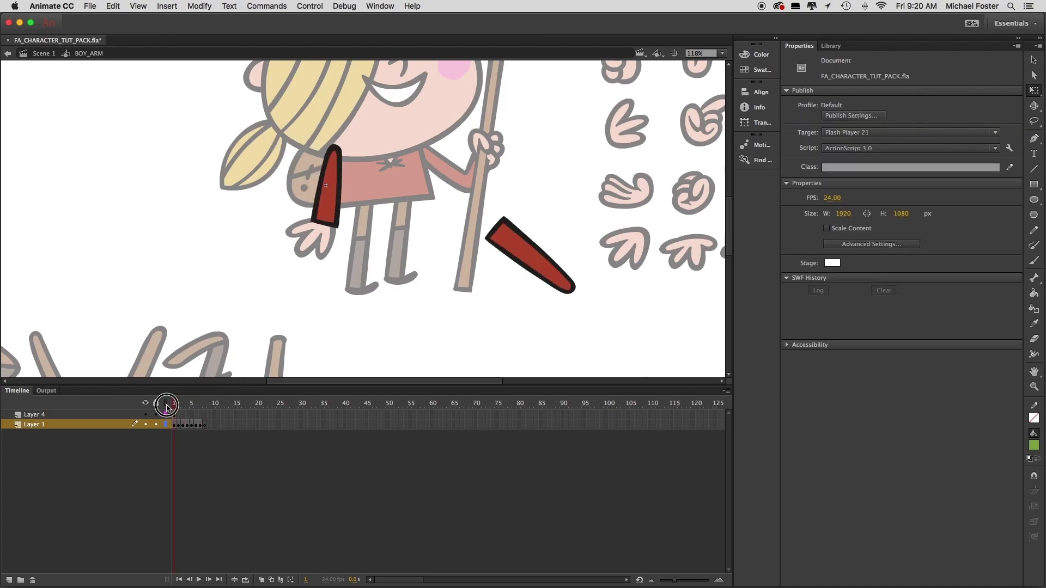
{"action": "left_click", "coordinate": [538, 256]}
{"action": "left_click_drag", "start_coordinate": [559, 276], "coordinate": [330, 152]}
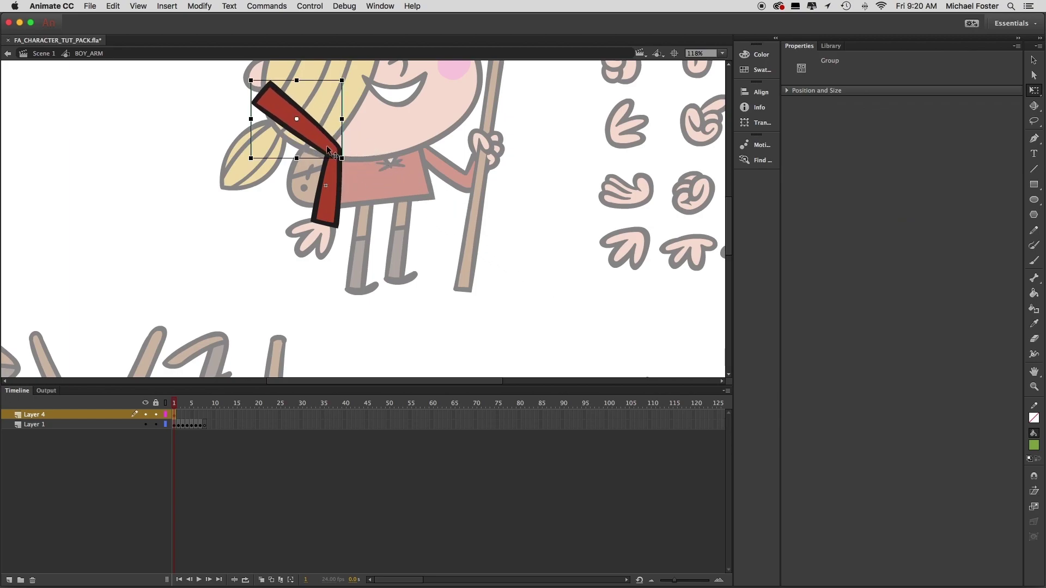
{"action": "key", "text": "Delete"}
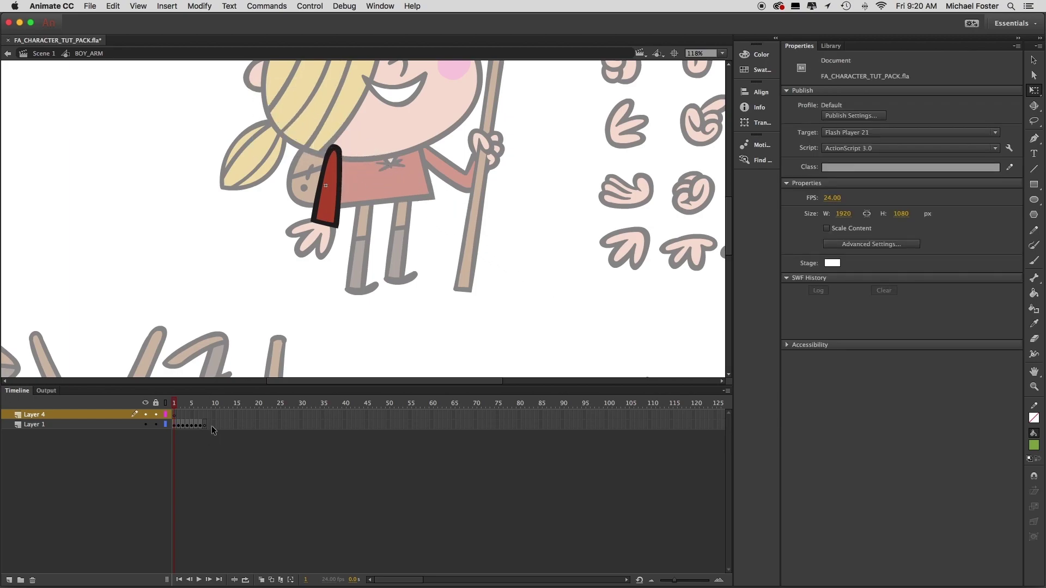
{"action": "left_click", "coordinate": [205, 425]}
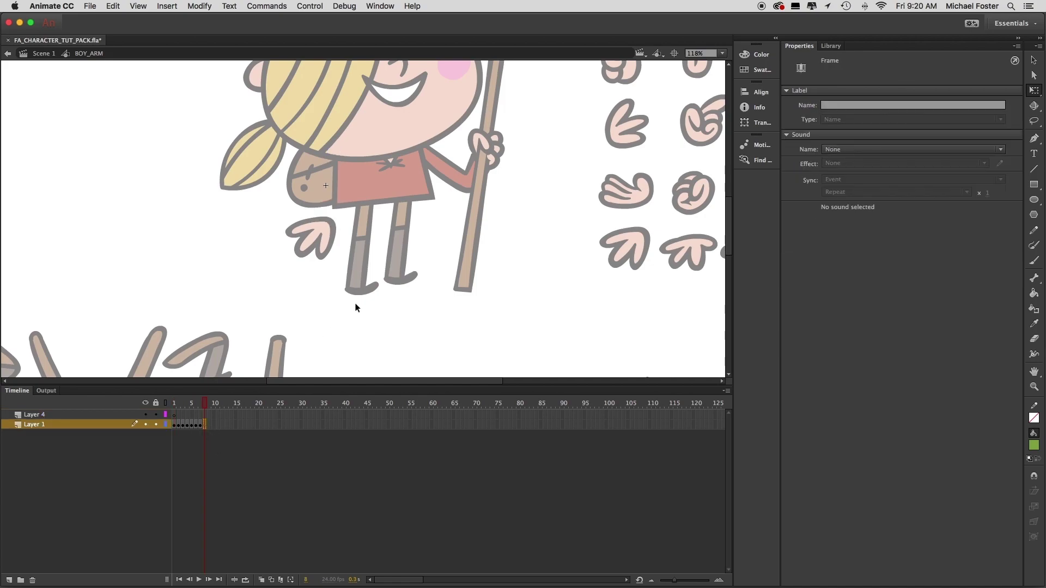
{"action": "key", "text": "super+shift+v"}
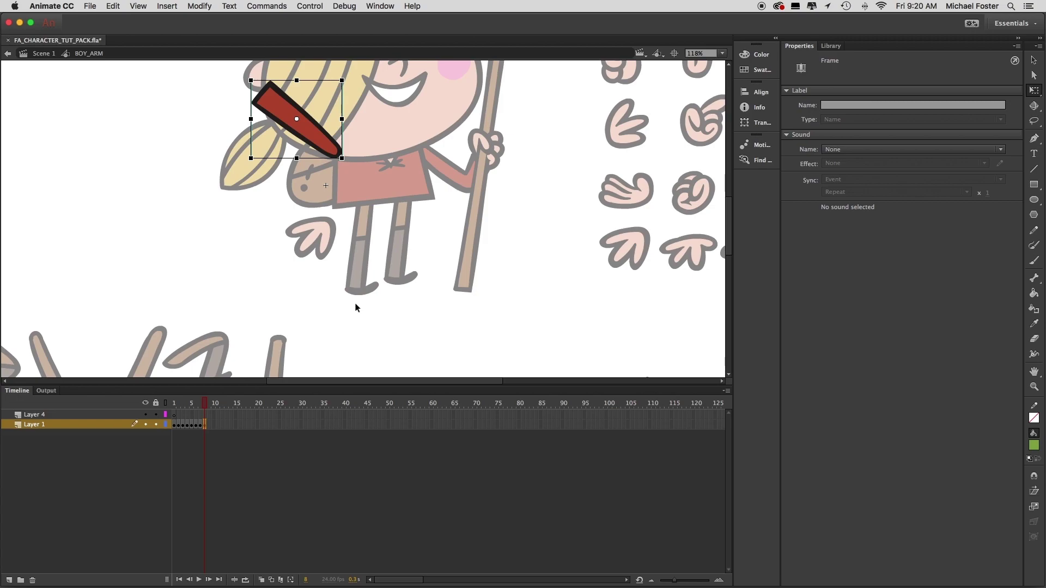
Step: Scrub through the Layer 1 keyframes to check all the arm poses, ending on frame 1
{"action": "key", "text": "shift+comma"}
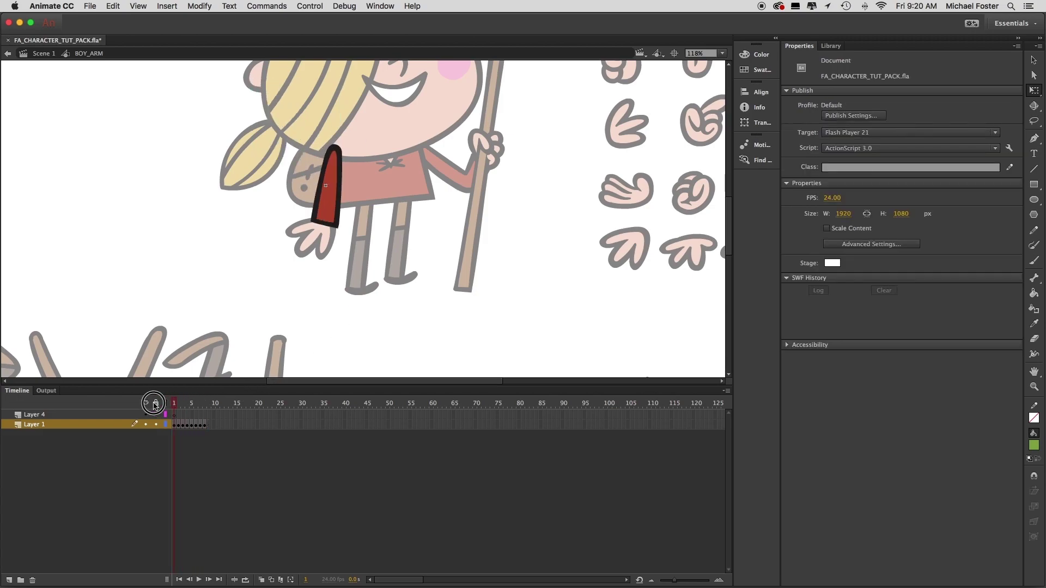
{"action": "scroll", "coordinate": [390, 218], "scroll_direction": "up", "scroll_amount": 5}
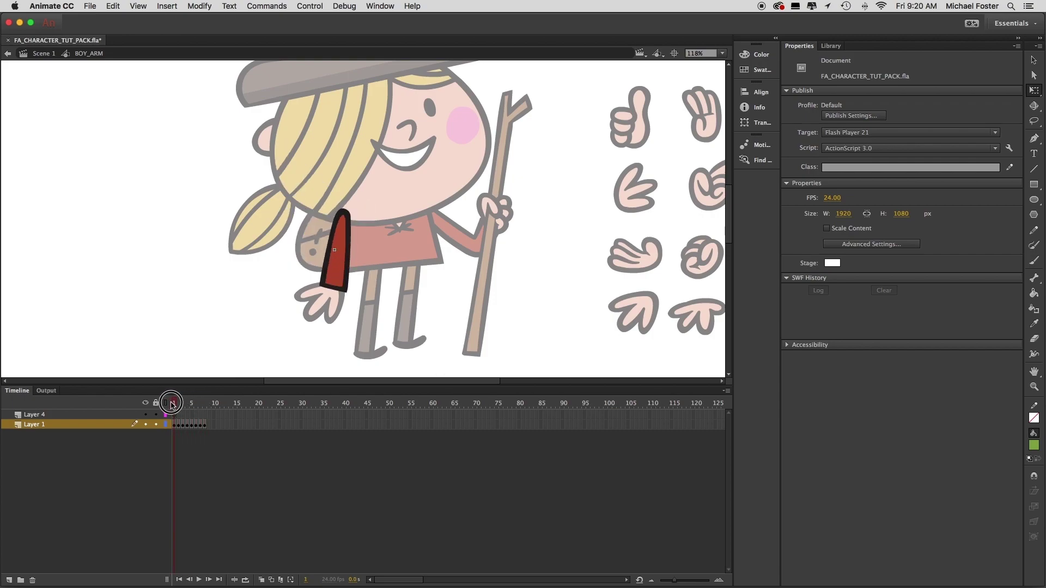
{"action": "mouse_move", "coordinate": [194, 405]}
{"action": "left_mouse_down"}
{"action": "mouse_move", "coordinate": [203, 404]}
{"action": "mouse_move", "coordinate": [168, 405]}
{"action": "mouse_move", "coordinate": [199, 403]}
{"action": "mouse_move", "coordinate": [186, 402]}
{"action": "left_mouse_up"}
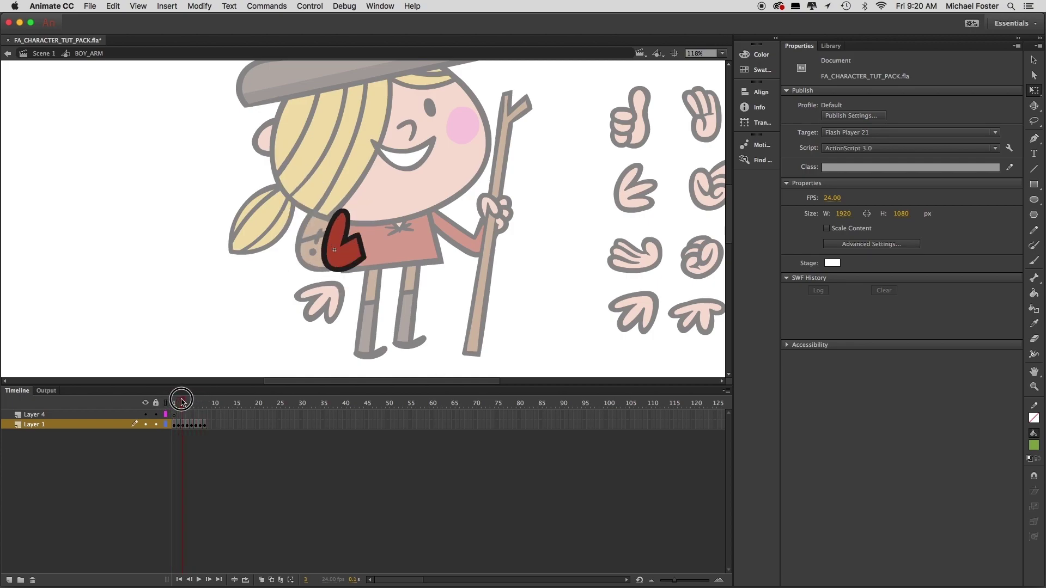
{"action": "left_click_drag", "start_coordinate": [195, 402], "coordinate": [159, 403]}
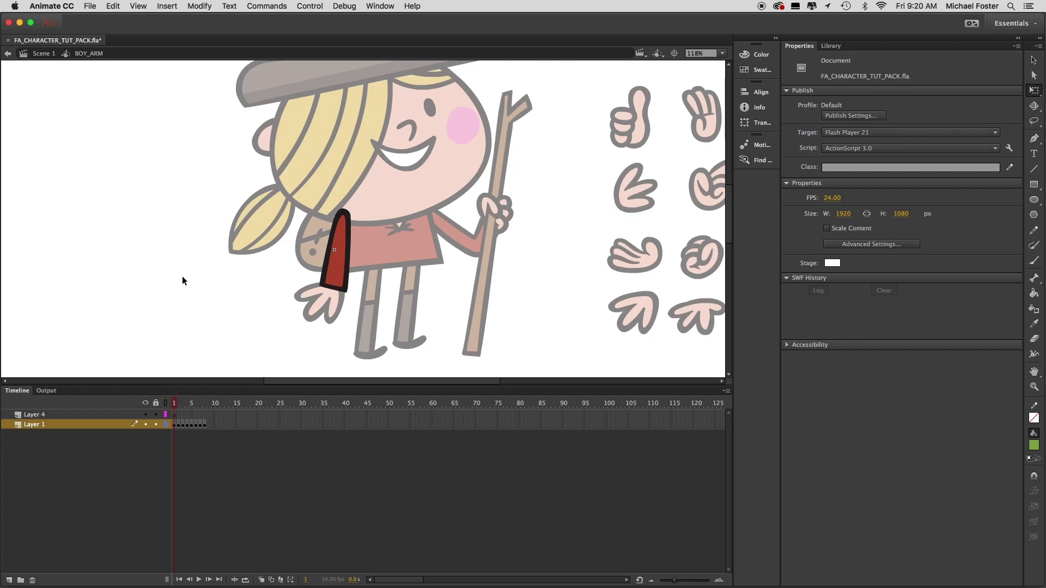
Step: Leave the BOY_ARM symbol and return to Scene 1
{"action": "left_click_drag", "start_coordinate": [210, 272], "coordinate": [253, 285]}
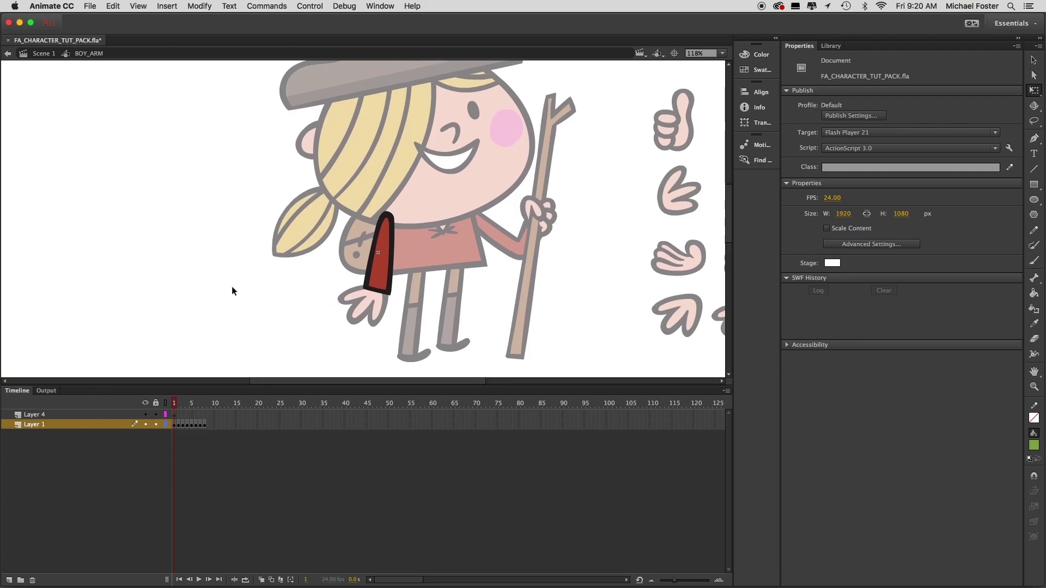
{"action": "double_click", "coordinate": [234, 290]}
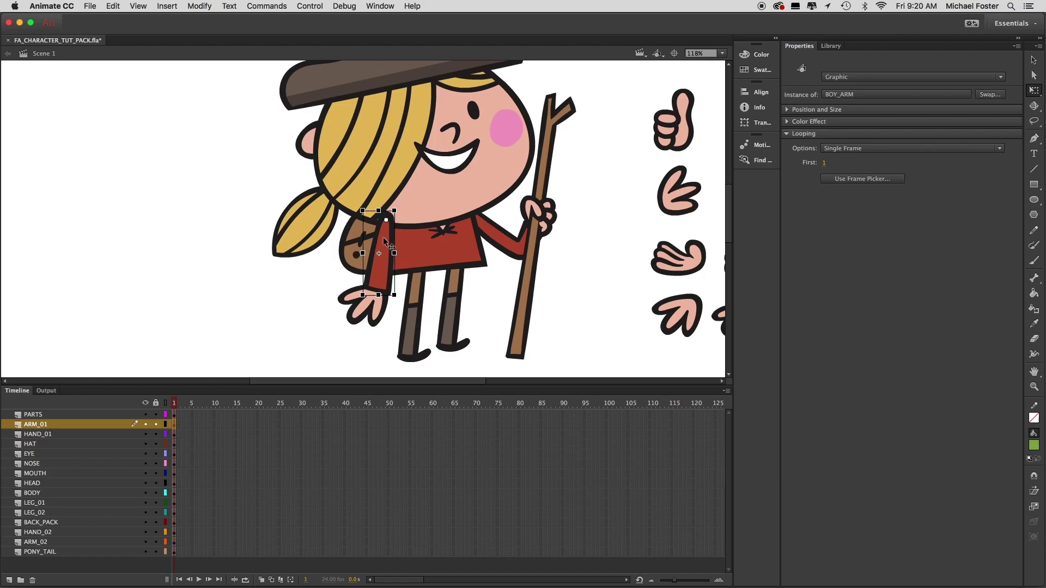
Step: Examine the placed arm and the leg, mouth and hand parts around the character by selecting each set
{"action": "left_click", "coordinate": [284, 280]}
{"action": "key", "text": "super+minus"}
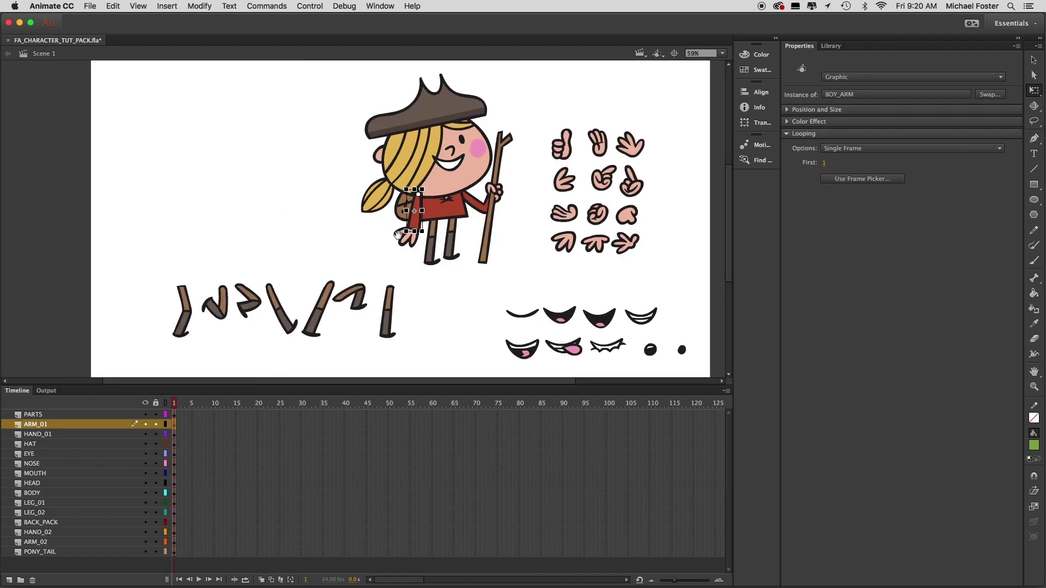
{"action": "left_click_drag", "start_coordinate": [325, 245], "coordinate": [330, 245]}
{"action": "key", "text": "super+shift+a"}
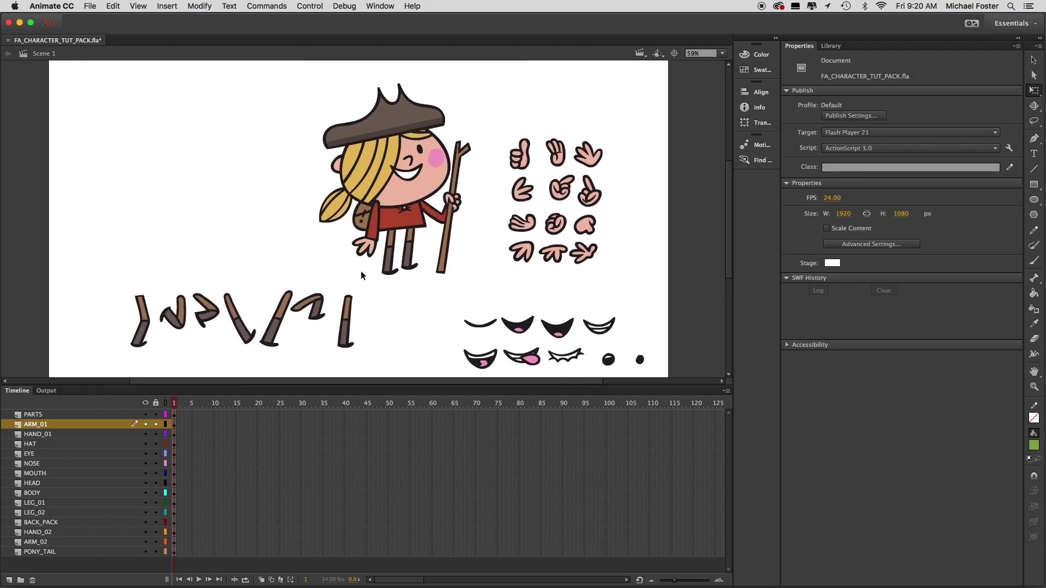
{"action": "left_click", "coordinate": [367, 217]}
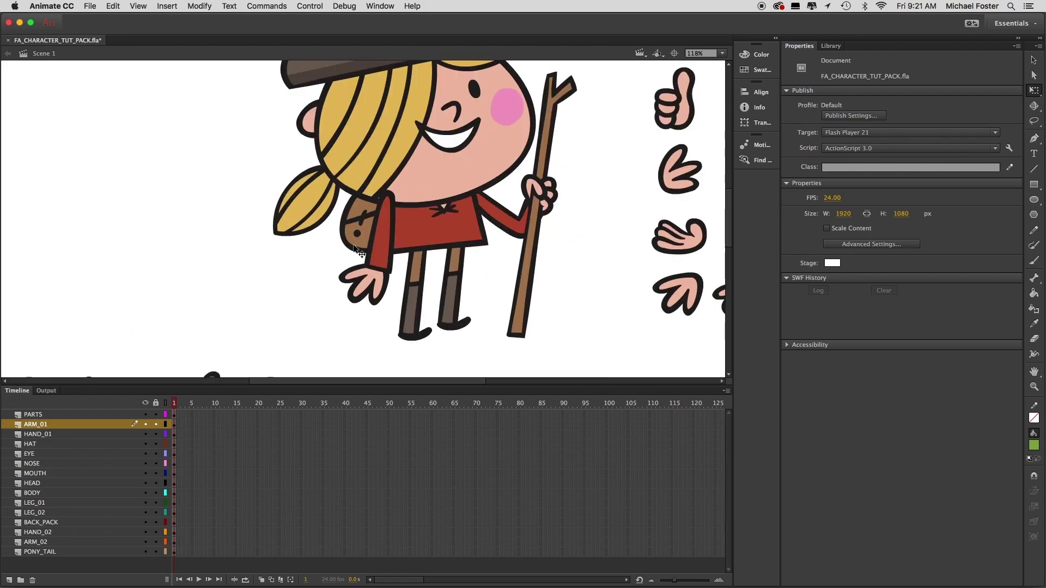
{"action": "left_click", "coordinate": [385, 234]}
{"action": "left_click_drag", "start_coordinate": [244, 294], "coordinate": [358, 165]}
{"action": "key", "text": "super+minus"}
{"action": "left_click_drag", "start_coordinate": [350, 206], "coordinate": [324, 239]}
{"action": "left_click_drag", "start_coordinate": [154, 248], "coordinate": [390, 329]}
{"action": "left_click_drag", "start_coordinate": [472, 253], "coordinate": [672, 340]}
{"action": "left_click_drag", "start_coordinate": [644, 93], "coordinate": [529, 237]}
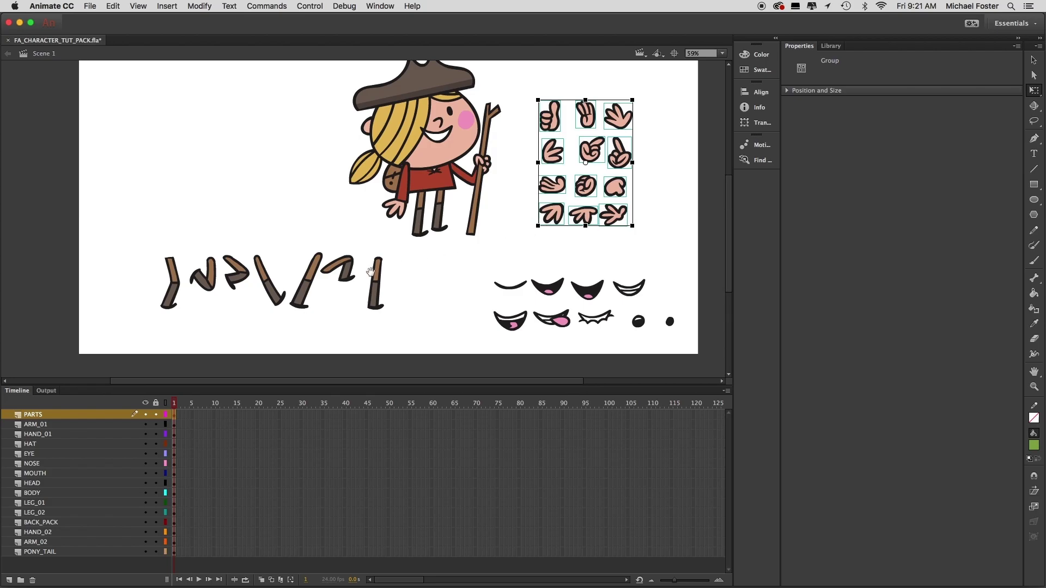
Step: Select all seven leg poses below the character on the PARTS layer and cut them
{"action": "key", "text": "super+equal"}
{"action": "left_click_drag", "start_coordinate": [389, 237], "coordinate": [393, 278]}
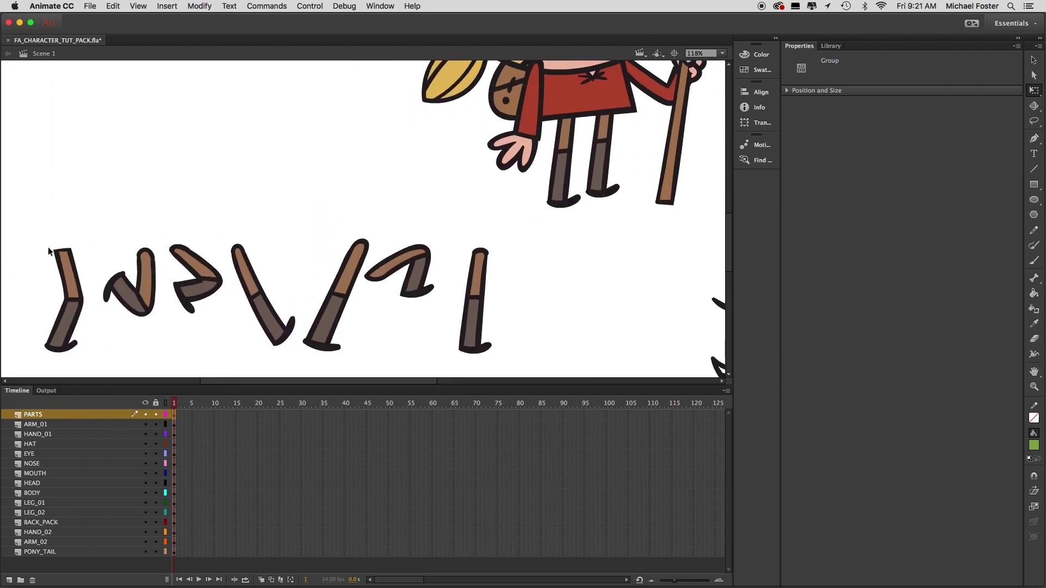
{"action": "left_click_drag", "start_coordinate": [37, 234], "coordinate": [506, 361]}
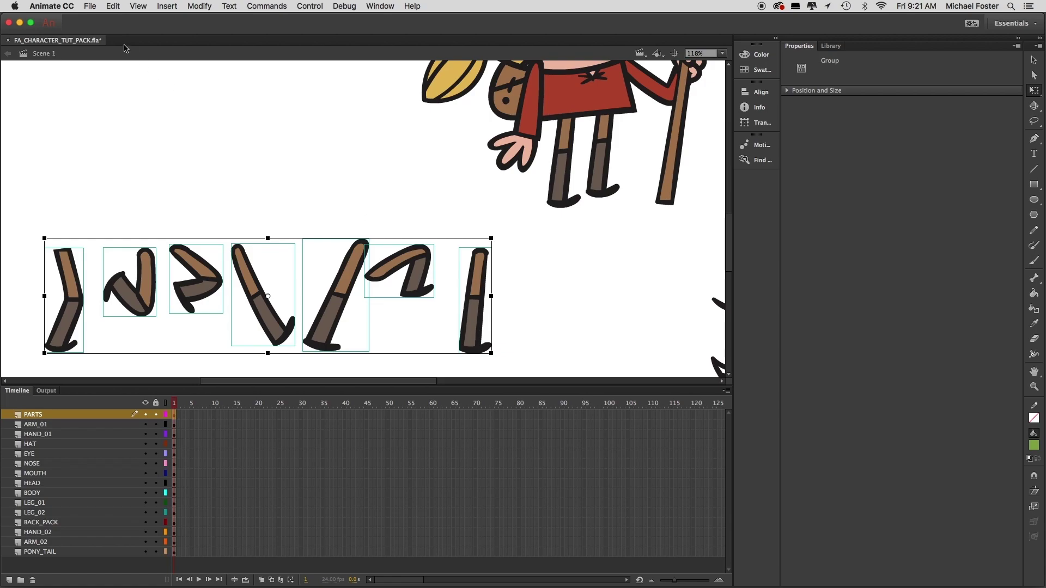
{"action": "left_click", "coordinate": [116, 8]}
{"action": "left_click", "coordinate": [130, 48]}
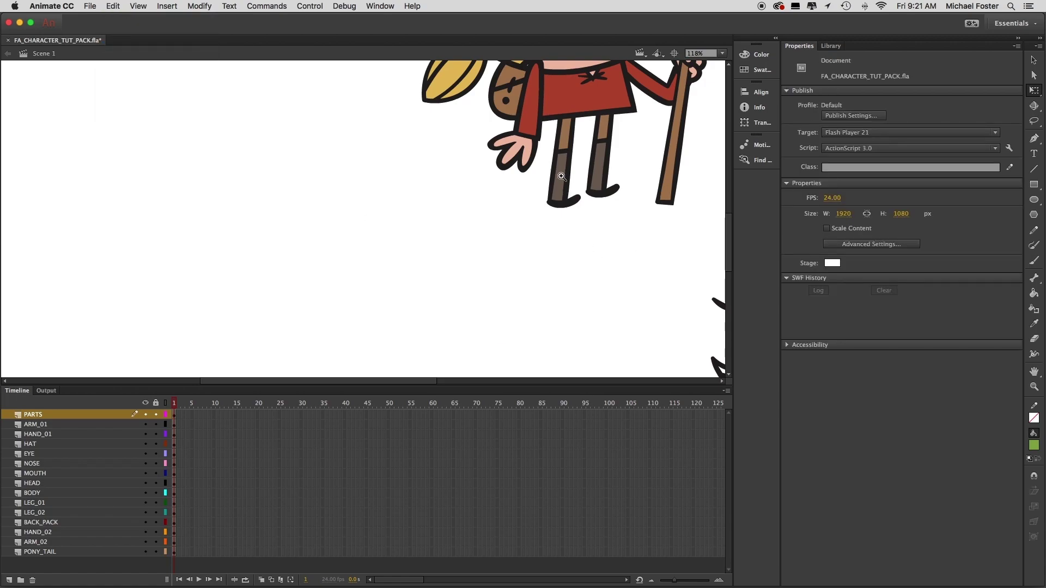
Step: Open the BOY_LEGS symbol of the character's front leg for editing in place
{"action": "left_click", "coordinate": [561, 176]}
{"action": "scroll", "coordinate": [460, 261], "scroll_direction": "up", "scroll_amount": 2}
{"action": "left_click", "coordinate": [384, 239]}
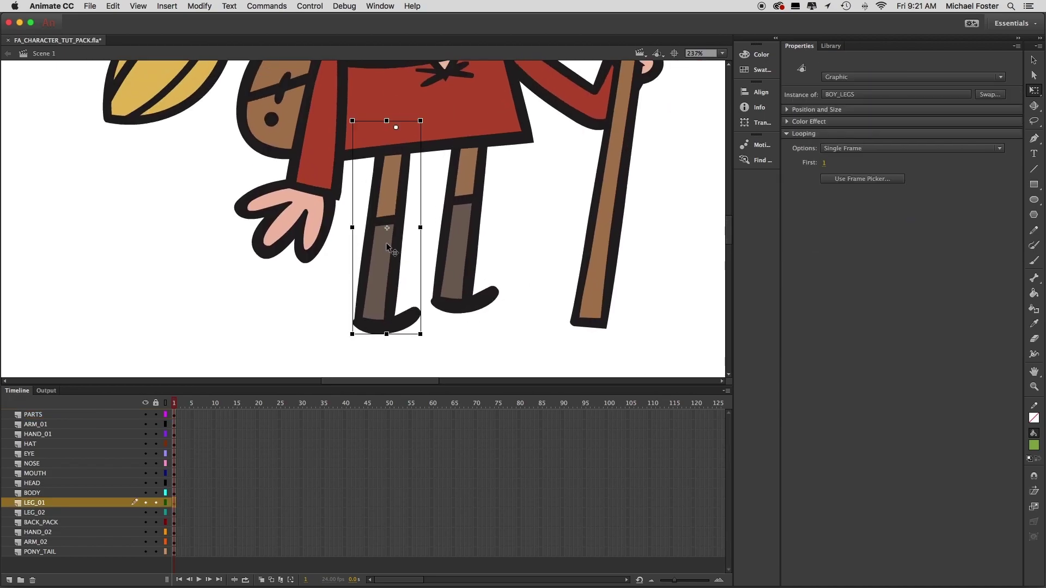
{"action": "scroll", "coordinate": [391, 245], "scroll_direction": "up", "scroll_amount": 2}
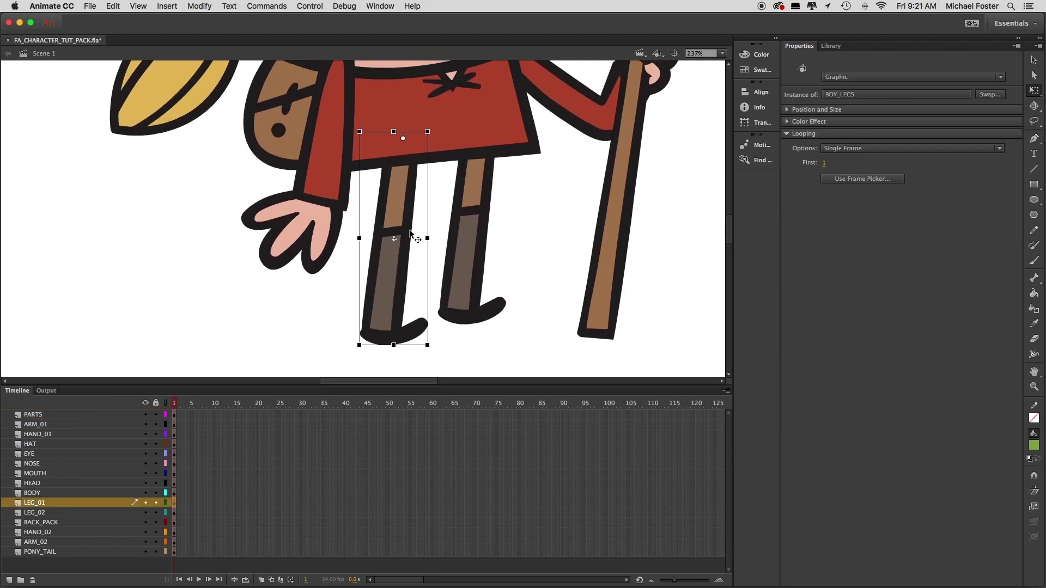
{"action": "double_click", "coordinate": [397, 204]}
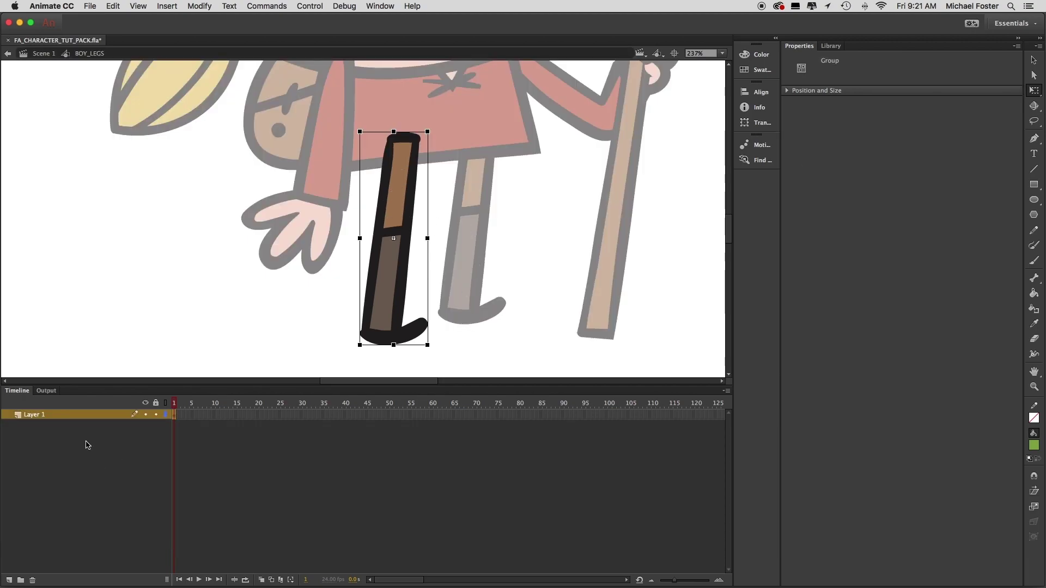
Step: Add a new layer above Layer 1 in BOY_LEGS and paste the cut leg poses in the center
{"action": "left_click", "coordinate": [85, 418]}
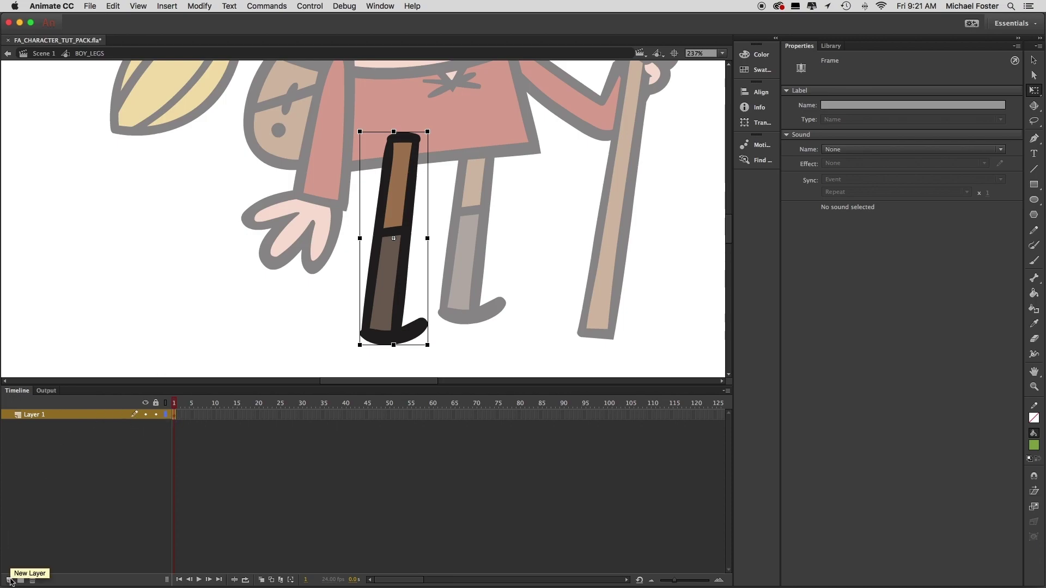
{"action": "left_click", "coordinate": [10, 581]}
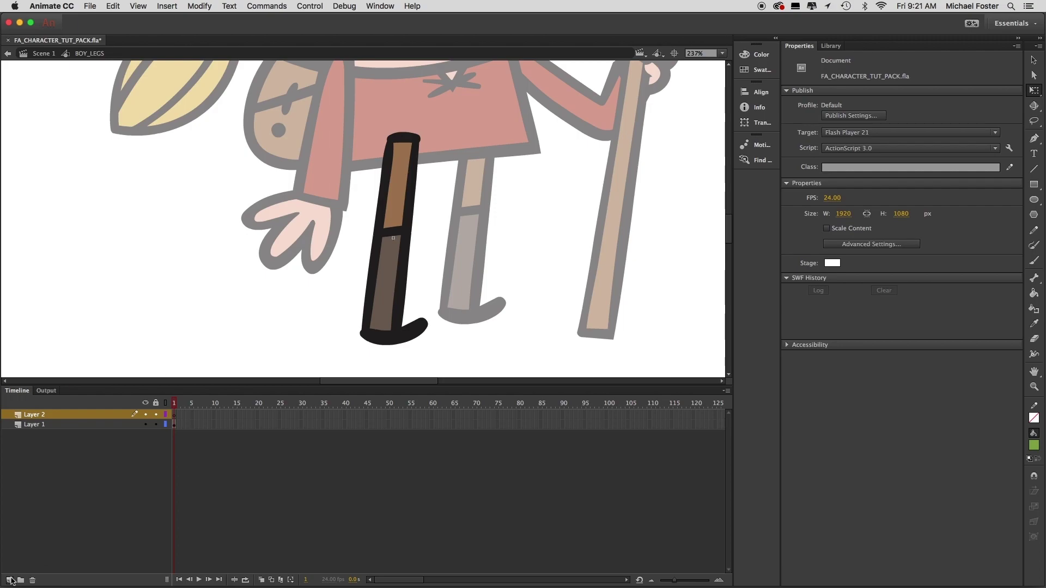
{"action": "left_click", "coordinate": [75, 418]}
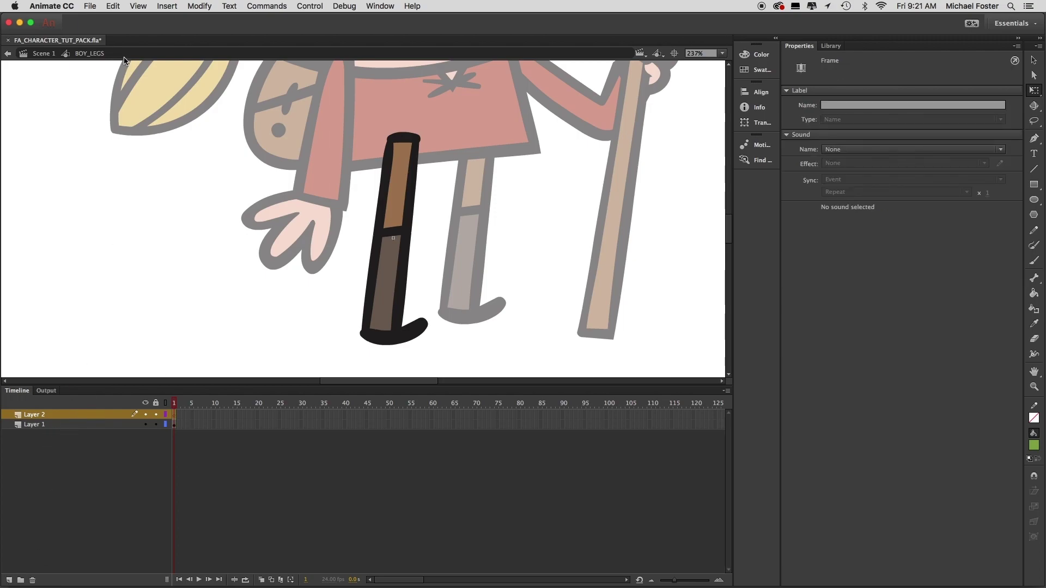
{"action": "left_click", "coordinate": [113, 6]}
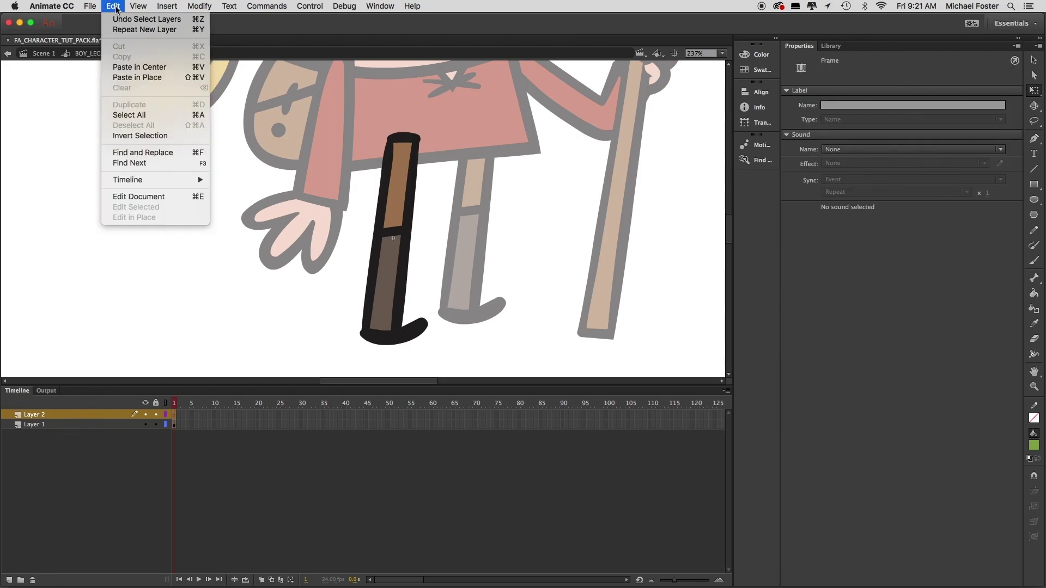
{"action": "left_click", "coordinate": [139, 67]}
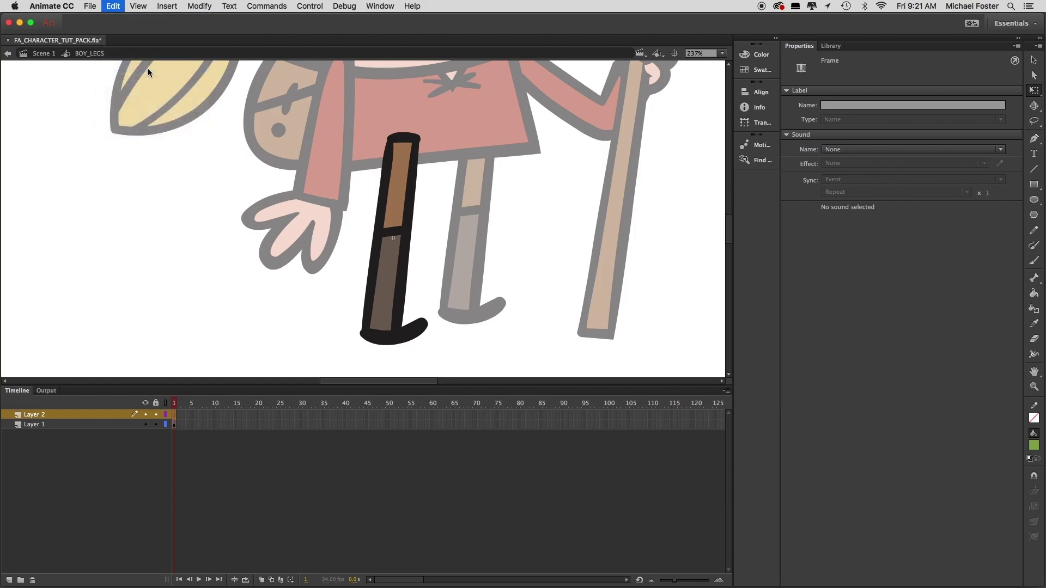
Step: Move the pasted leg poses down below the character, clear of the original leg, and deselect them
{"action": "key", "text": "super+minus"}
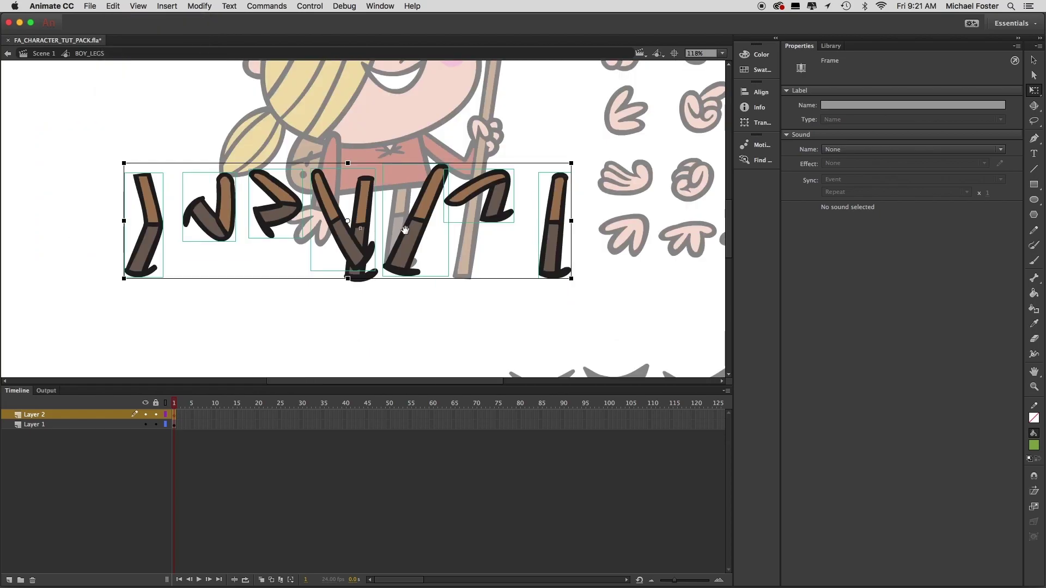
{"action": "left_click_drag", "start_coordinate": [433, 183], "coordinate": [425, 292]}
{"action": "left_click_drag", "start_coordinate": [430, 242], "coordinate": [455, 185]}
{"action": "left_click", "coordinate": [450, 184]}
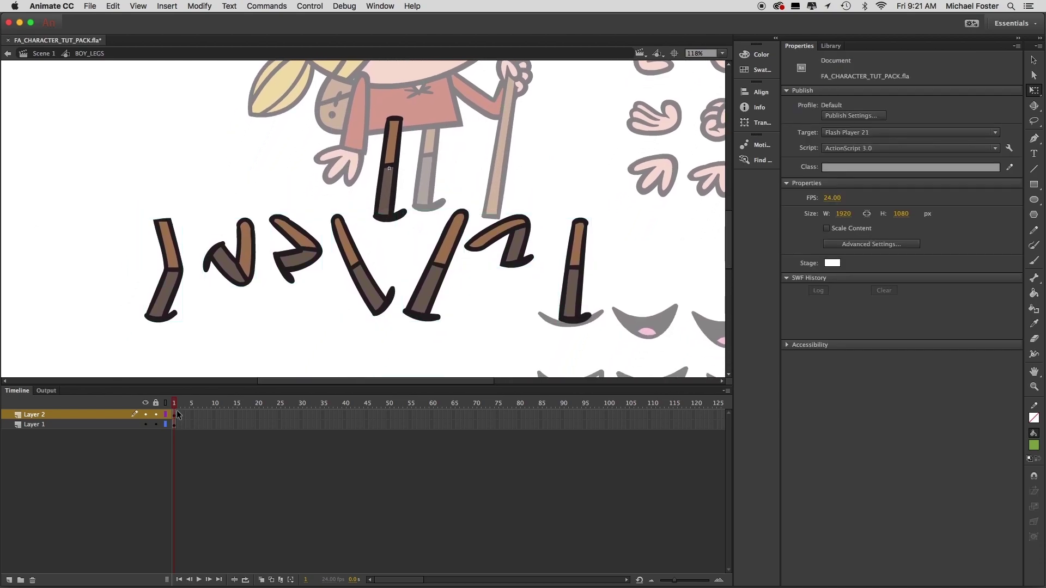
Step: Go through the pasted leg poses one by one to count how many keyframes they need
{"action": "left_click", "coordinate": [179, 279]}
{"action": "left_click", "coordinate": [248, 277]}
{"action": "left_click", "coordinate": [300, 267]}
{"action": "left_click", "coordinate": [363, 273]}
{"action": "left_click", "coordinate": [436, 267]}
{"action": "left_click", "coordinate": [513, 245]}
{"action": "left_click", "coordinate": [571, 290]}
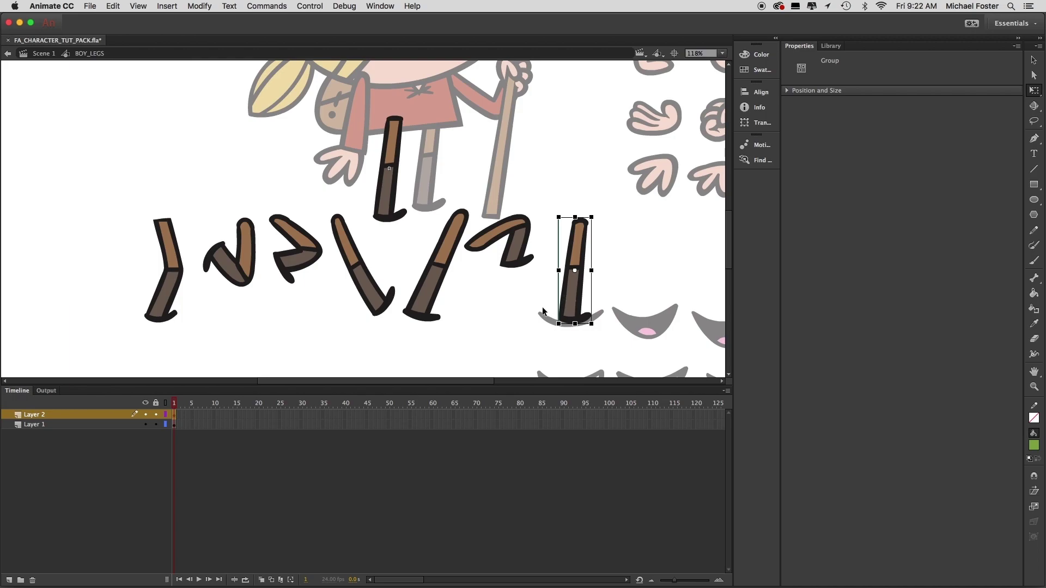
{"action": "left_click", "coordinate": [496, 297]}
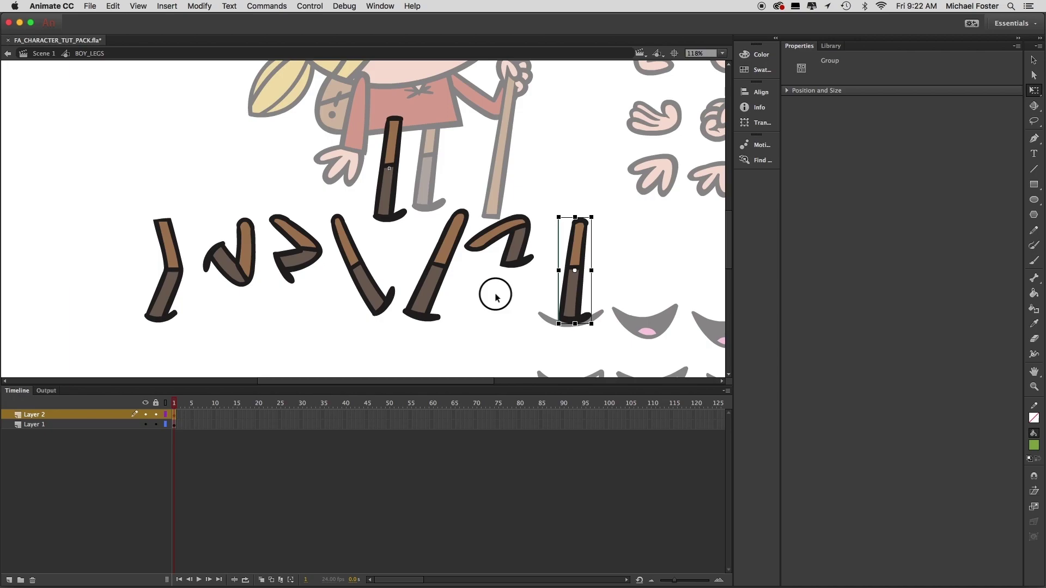
Step: Insert blank keyframes on frames 2 and 3 of Layer 1
{"action": "left_click", "coordinate": [77, 426]}
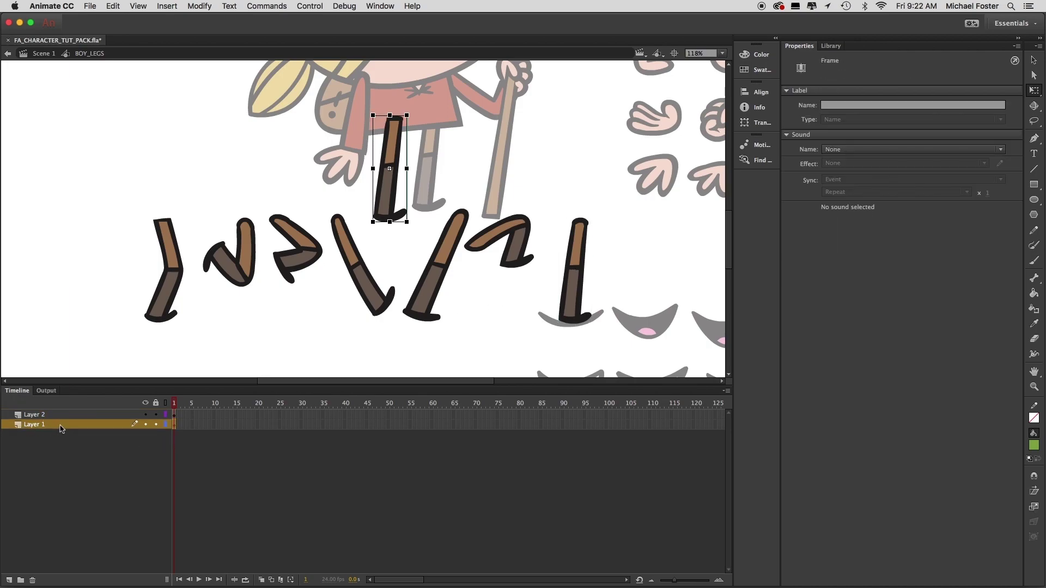
{"action": "left_click", "coordinate": [179, 429]}
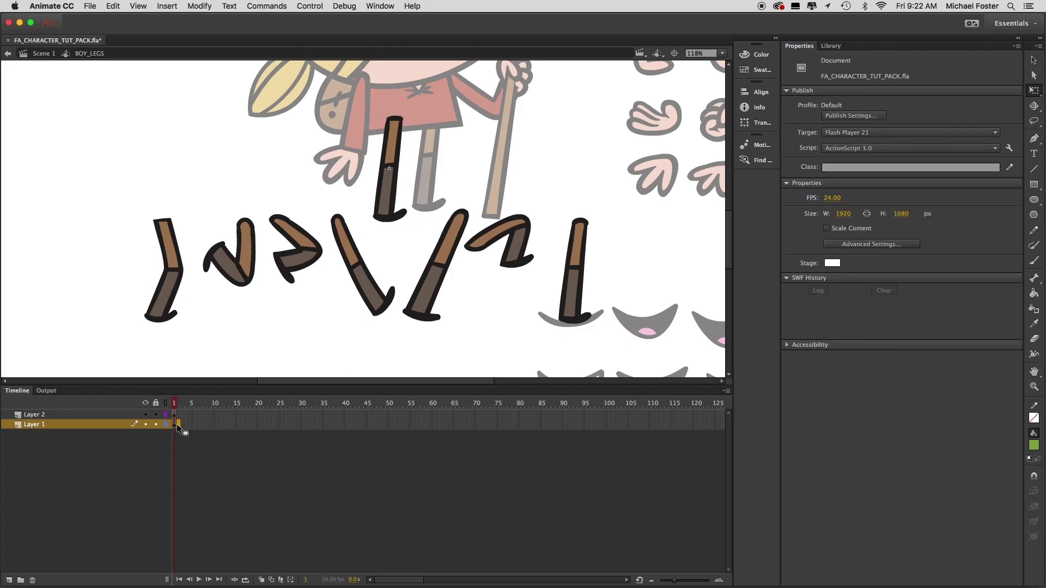
{"action": "left_click", "coordinate": [174, 8]}
{"action": "mouse_move", "coordinate": [188, 74]}
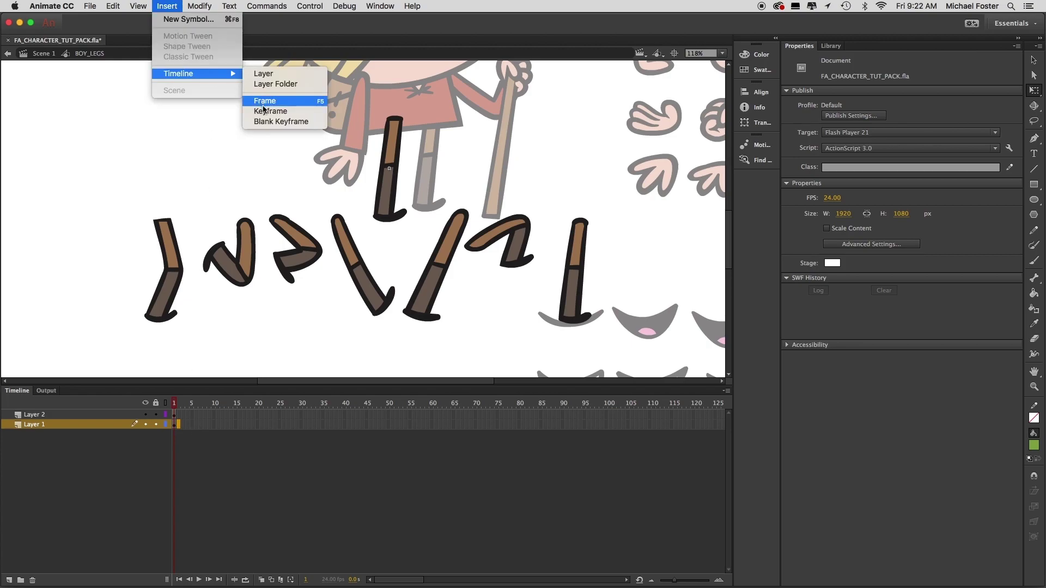
{"action": "left_click", "coordinate": [270, 124]}
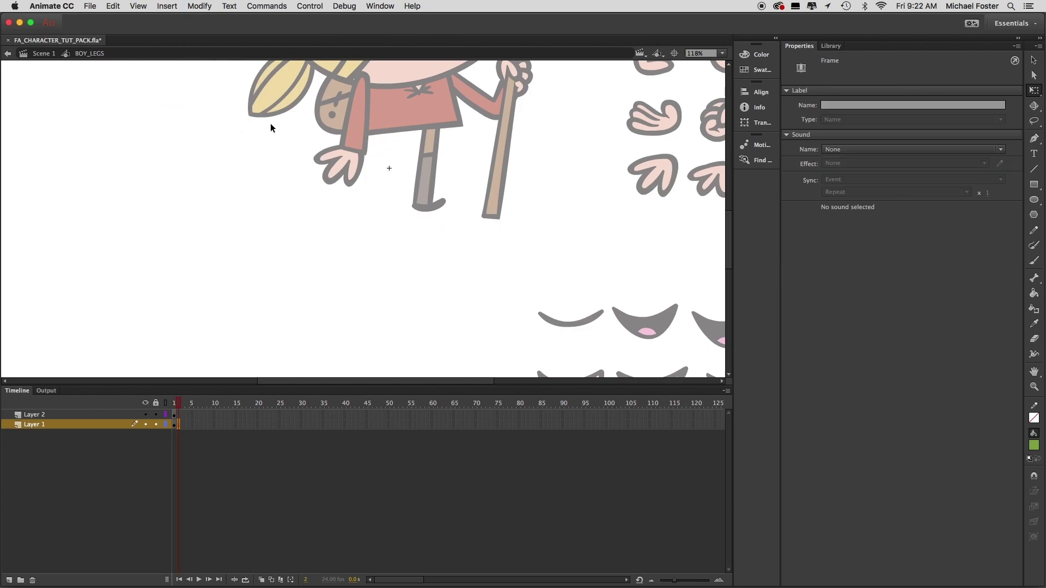
{"action": "left_click", "coordinate": [182, 425]}
{"action": "left_click", "coordinate": [167, 6]}
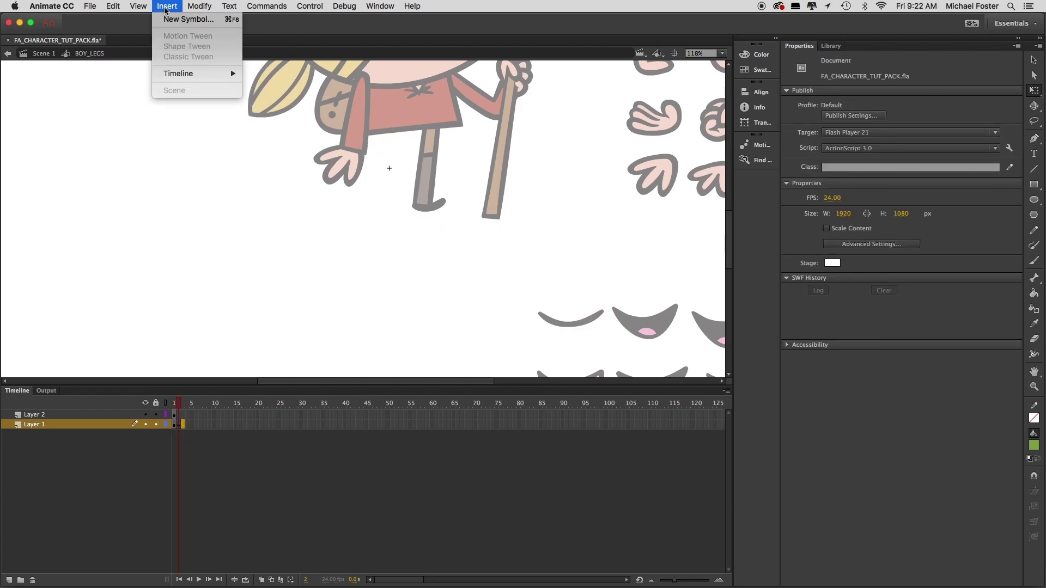
{"action": "mouse_move", "coordinate": [196, 75]}
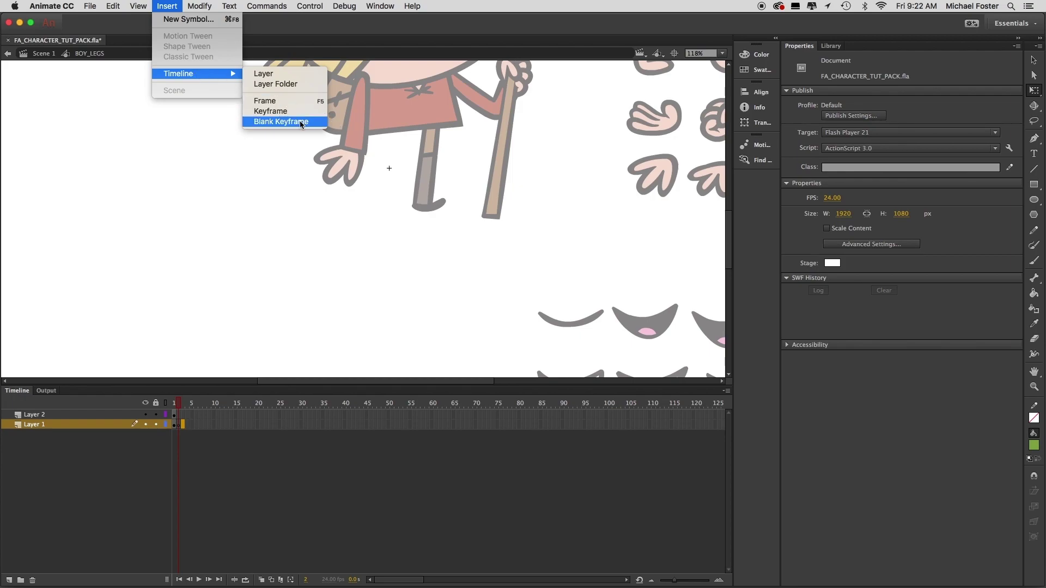
{"action": "left_click", "coordinate": [281, 121]}
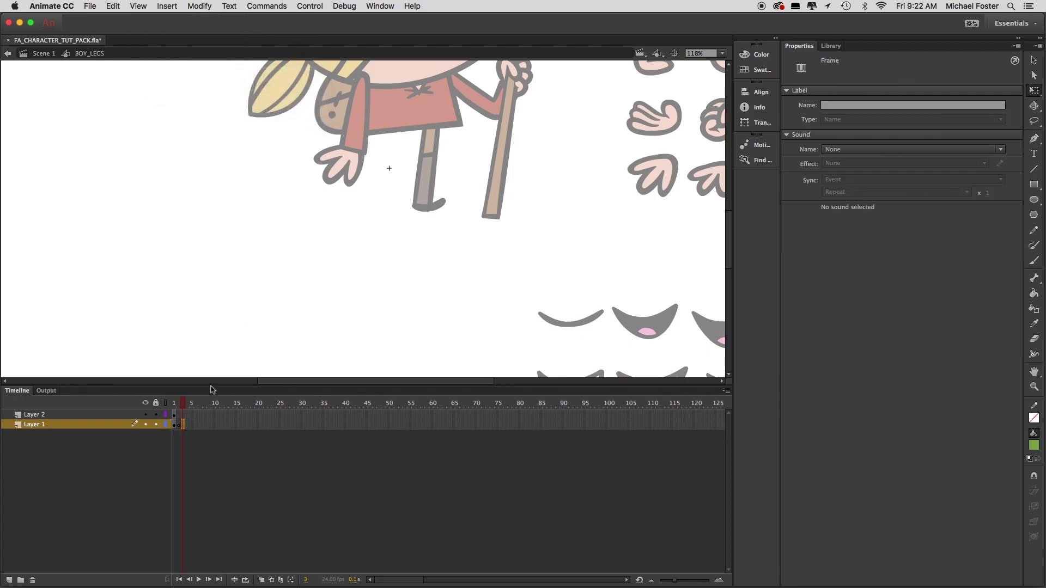
Step: Add blank keyframes on frames 4 to 8 of Layer 1
{"action": "left_click", "coordinate": [186, 427]}
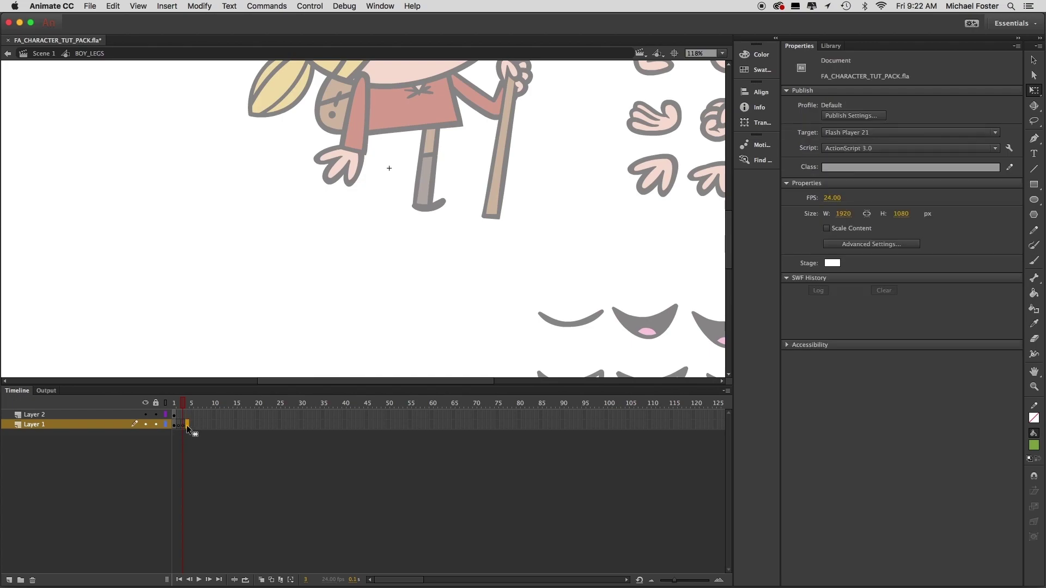
{"action": "left_click", "coordinate": [186, 425]}
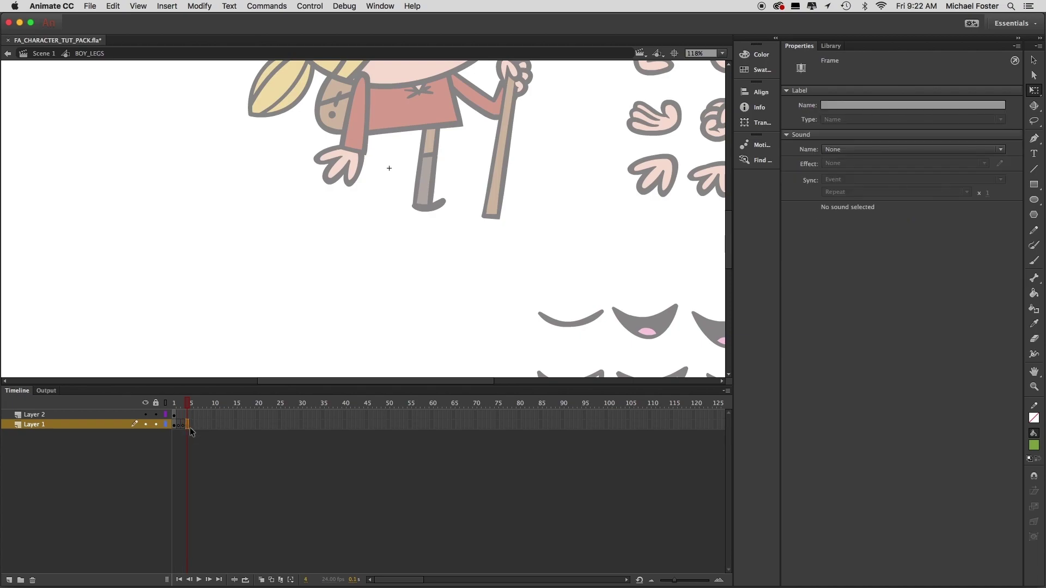
{"action": "left_click", "coordinate": [191, 425]}
{"action": "left_click", "coordinate": [199, 428]}
{"action": "key", "text": "F6"}
{"action": "left_click", "coordinate": [200, 429]}
{"action": "key", "text": "F6"}
{"action": "key", "text": "F6"}
Step: Check the new blank keyframes on Layer 1 and return the playhead to frame 1
{"action": "left_click", "coordinate": [180, 428]}
{"action": "left_click", "coordinate": [188, 428]}
{"action": "mouse_move", "coordinate": [192, 431]}
{"action": "left_mouse_down"}
{"action": "mouse_move", "coordinate": [206, 430]}
{"action": "mouse_move", "coordinate": [174, 403]}
{"action": "left_mouse_up"}
{"action": "left_click", "coordinate": [256, 320]}
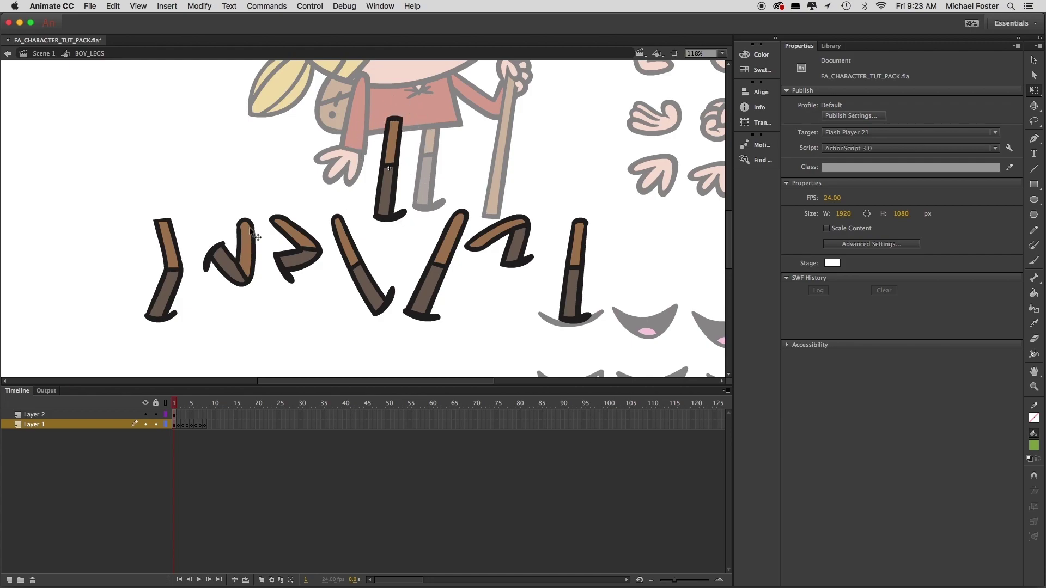
Step: Align the slightly bent leg pose with the standing leg's hip, and cut and paste it in place on frame 2 of Layer 1
{"action": "left_click", "coordinate": [168, 288]}
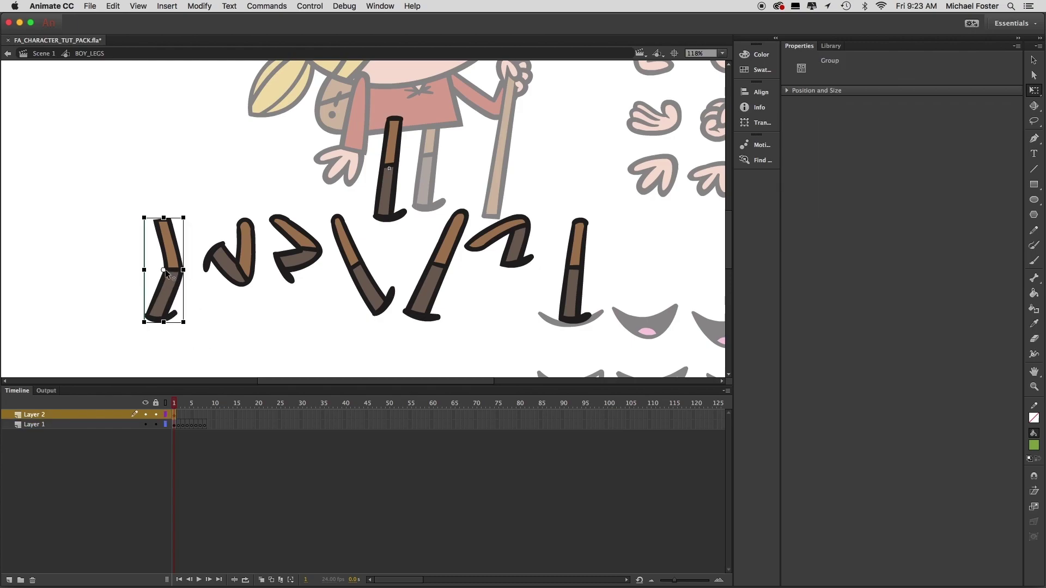
{"action": "left_click_drag", "start_coordinate": [172, 251], "coordinate": [403, 155]}
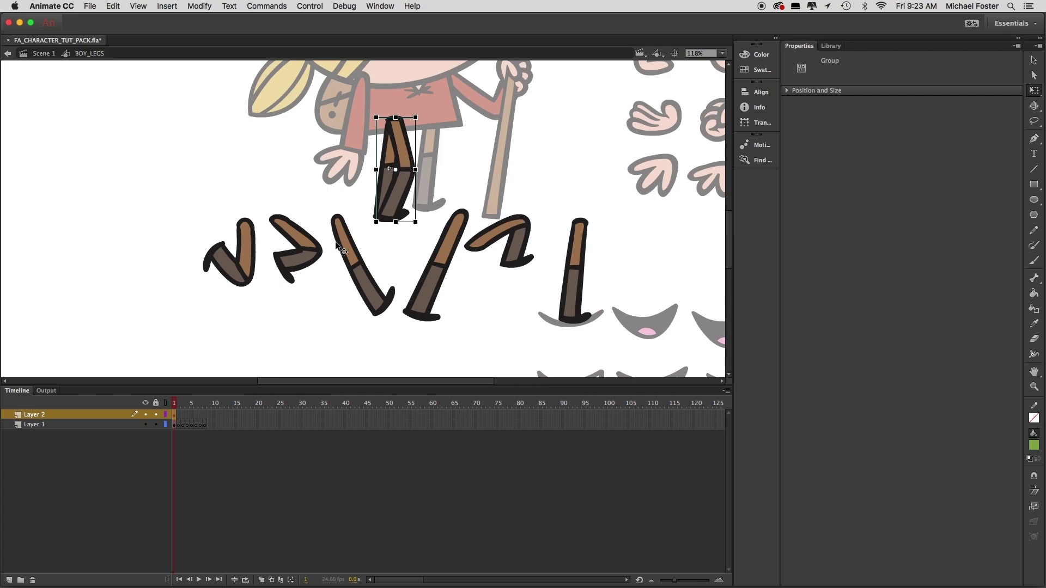
{"action": "key", "text": "super+equal"}
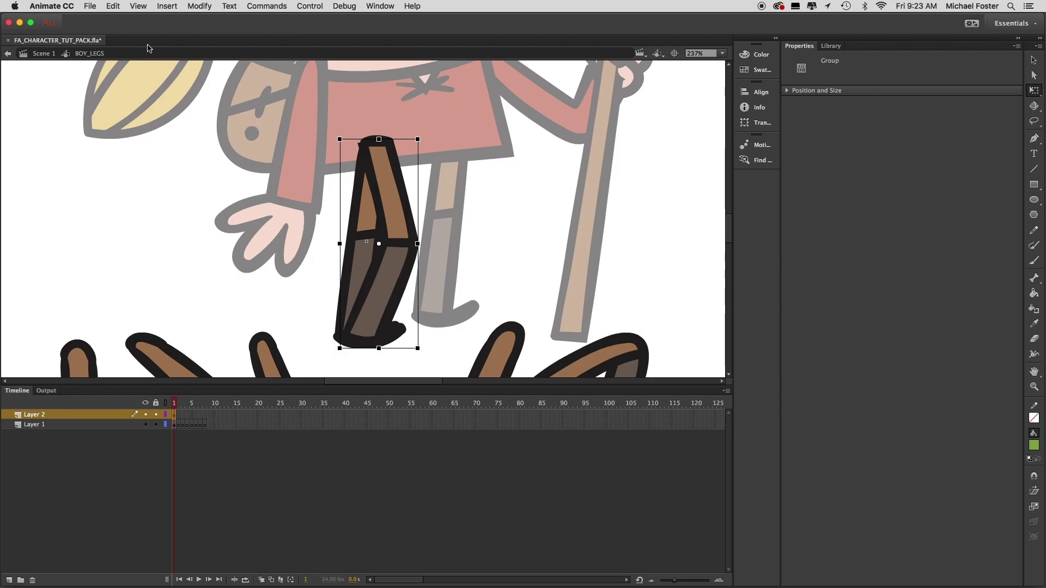
{"action": "left_click", "coordinate": [112, 6]}
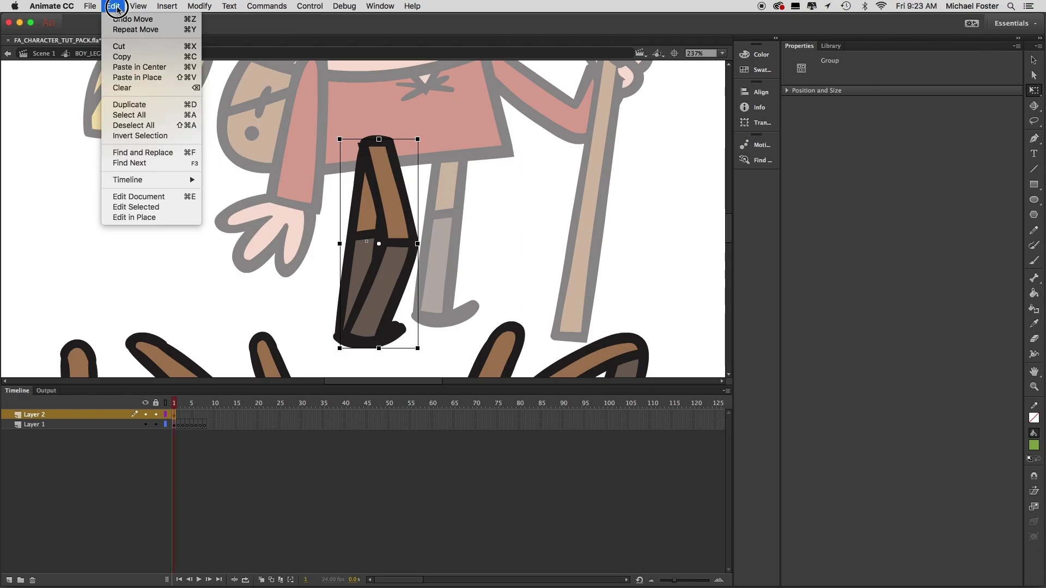
{"action": "left_click", "coordinate": [124, 46]}
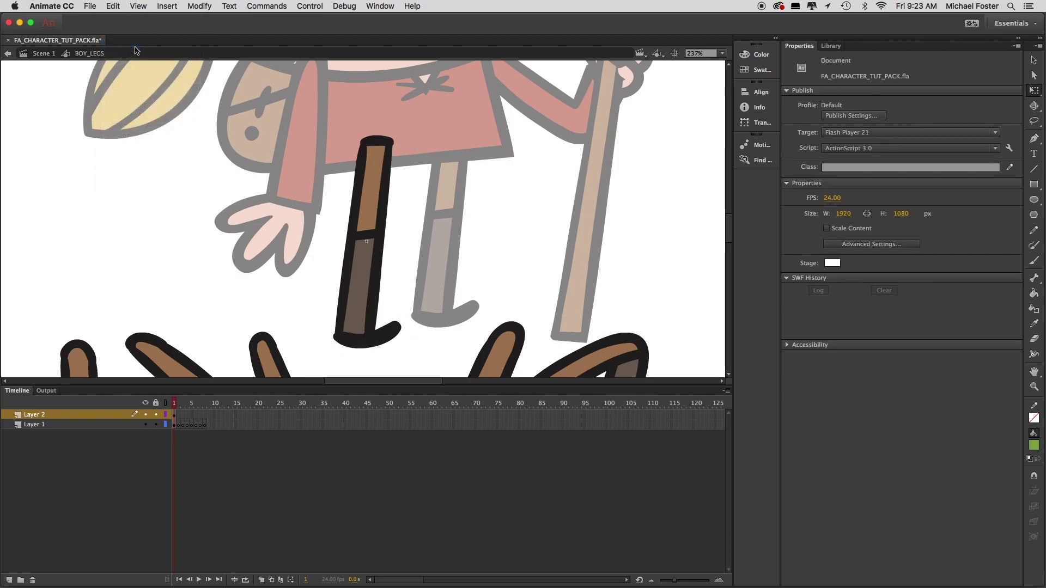
{"action": "left_click", "coordinate": [178, 425]}
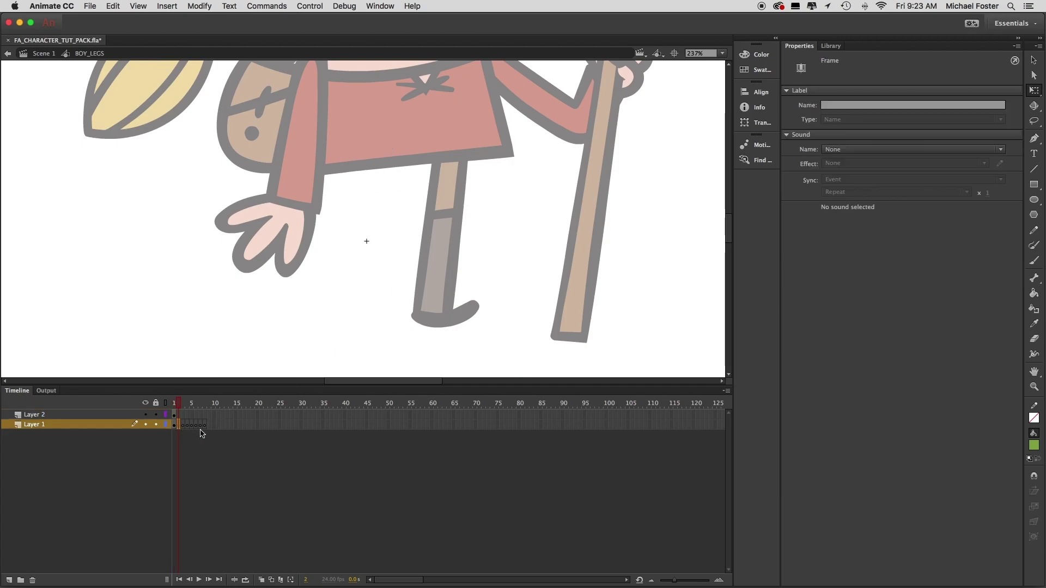
{"action": "left_click", "coordinate": [113, 6]}
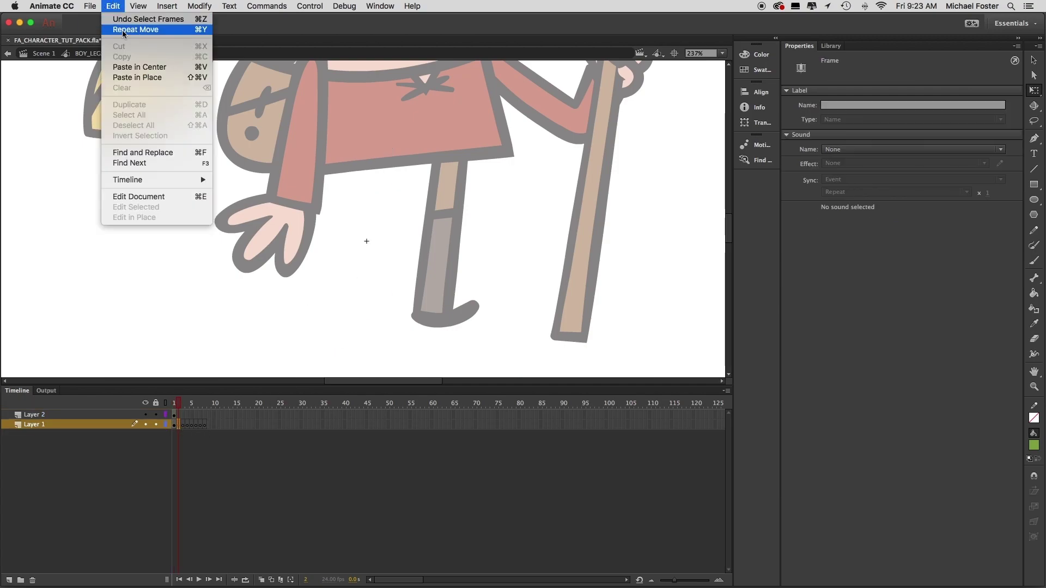
{"action": "left_click", "coordinate": [141, 77]}
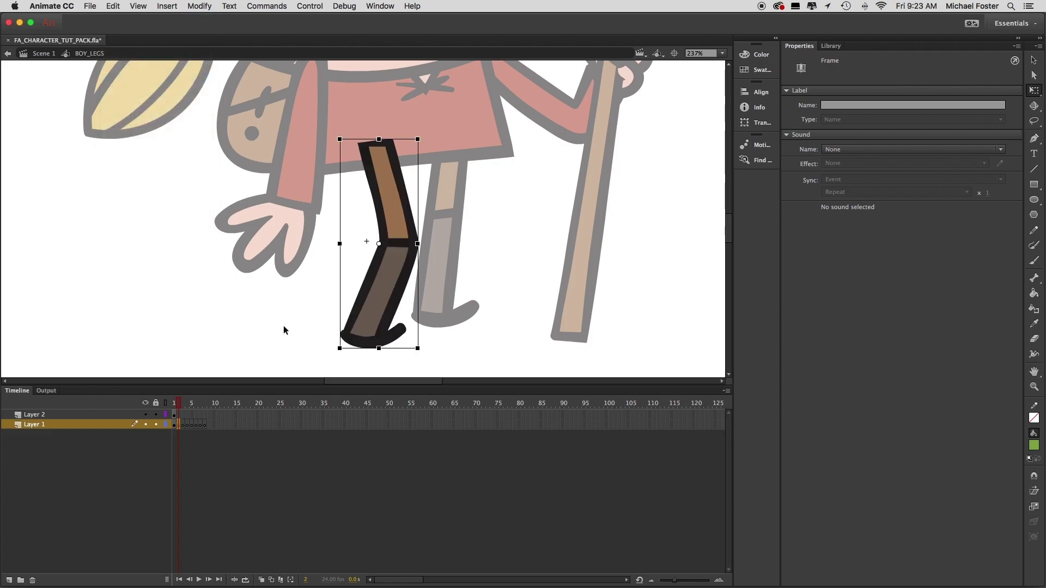
{"action": "left_click", "coordinate": [254, 335]}
Step: Align the leg pose with the foot kicked back at the hip, and cut and paste it in place on frame 3 of Layer 1
{"action": "left_click", "coordinate": [174, 404]}
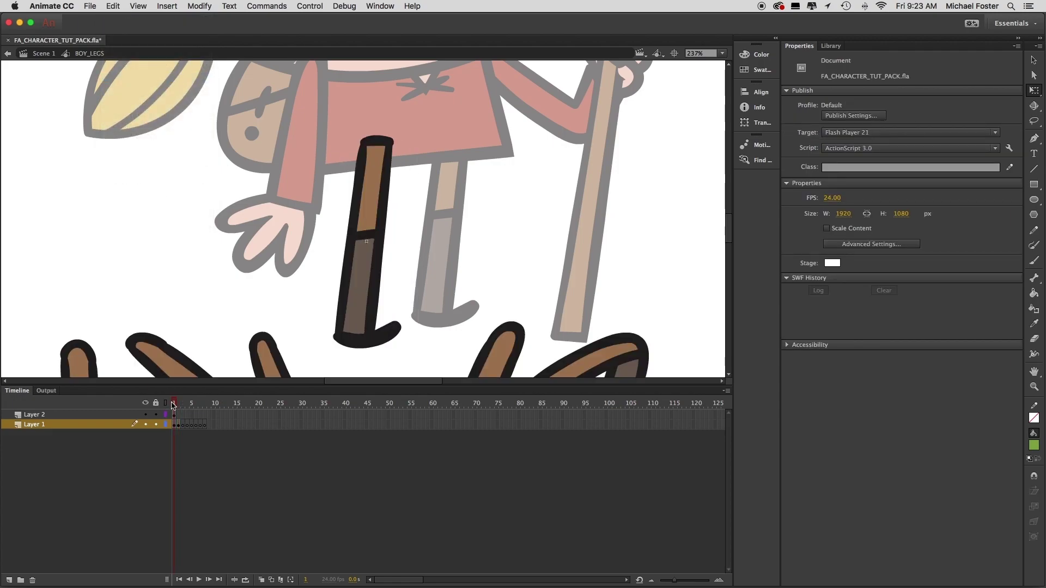
{"action": "key", "text": "super+minus"}
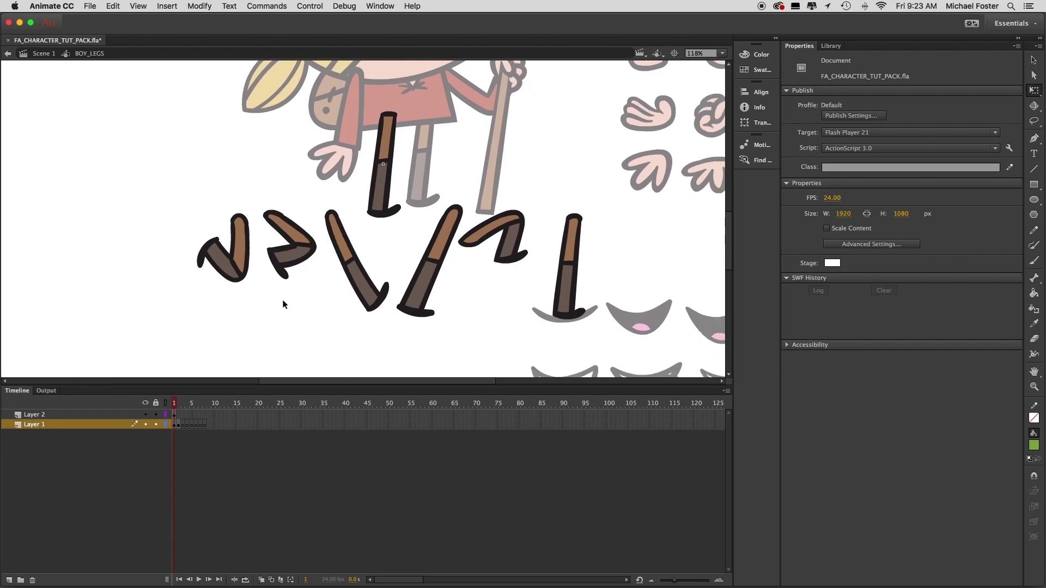
{"action": "left_click", "coordinate": [238, 261]}
{"action": "left_click_drag", "start_coordinate": [240, 264], "coordinate": [386, 164]}
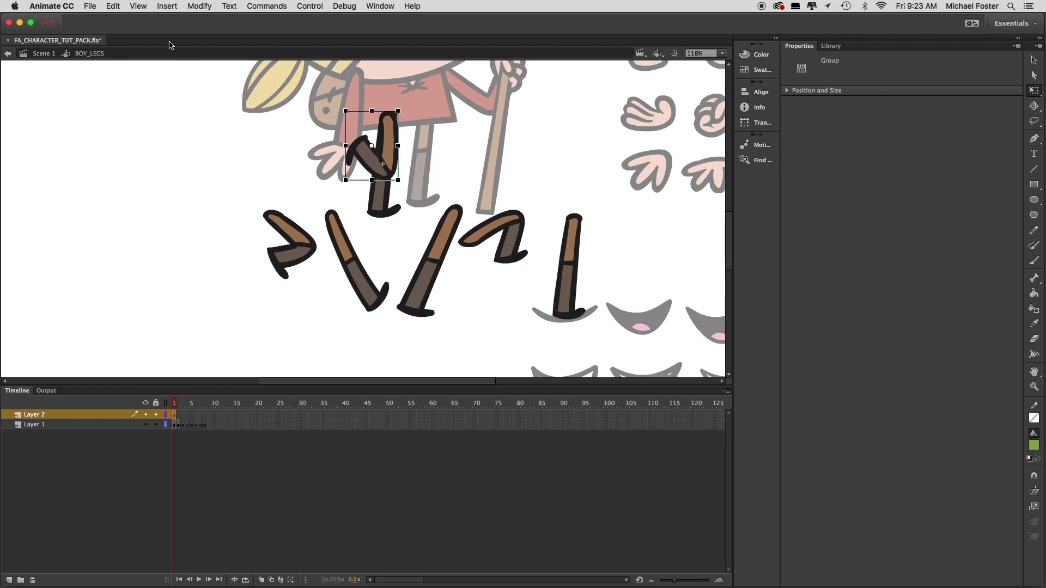
{"action": "left_click", "coordinate": [113, 6]}
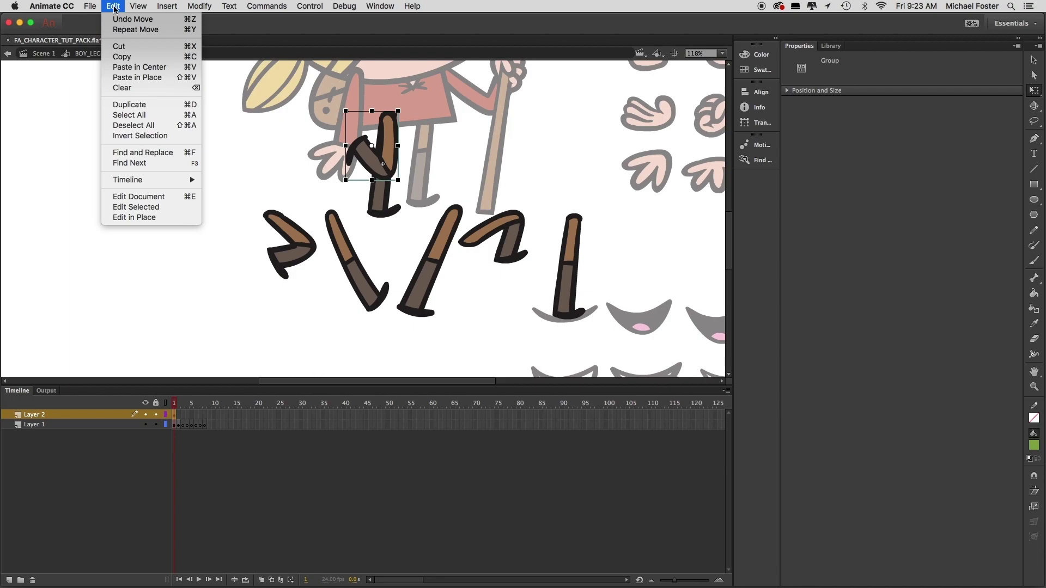
{"action": "left_click", "coordinate": [126, 46]}
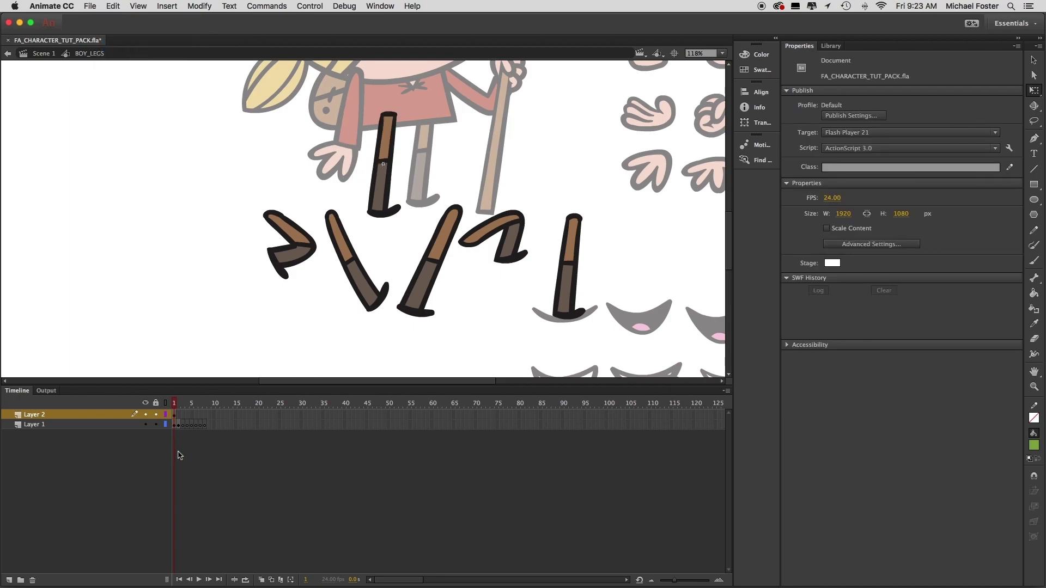
{"action": "left_click", "coordinate": [183, 424]}
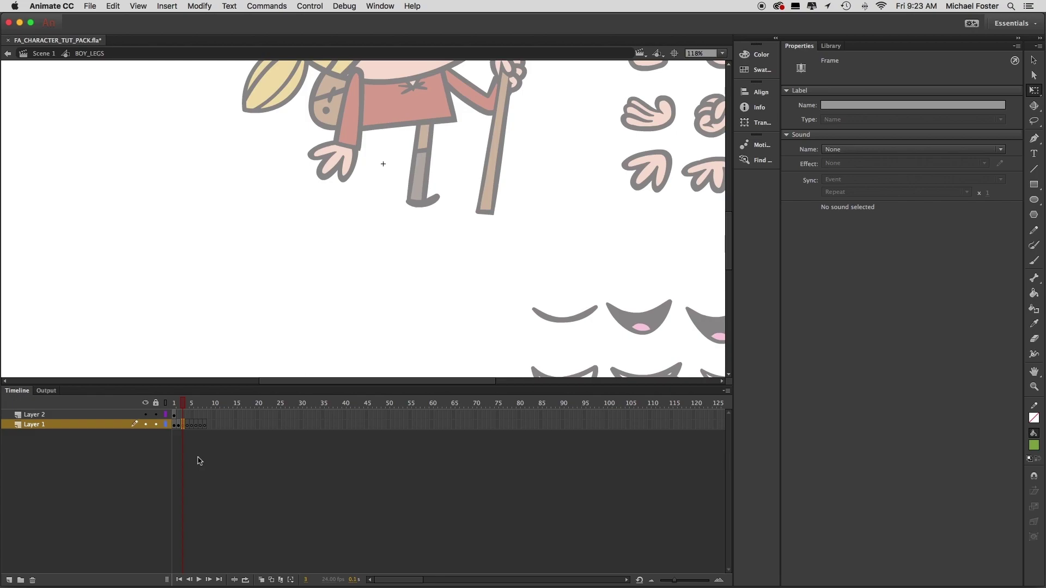
{"action": "left_click", "coordinate": [115, 7]}
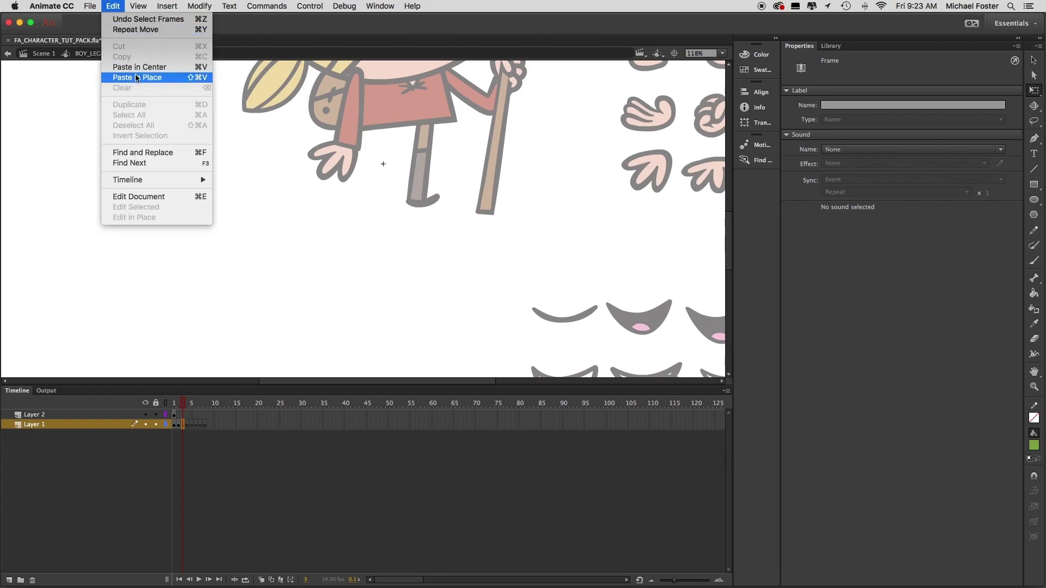
{"action": "left_click", "coordinate": [137, 78]}
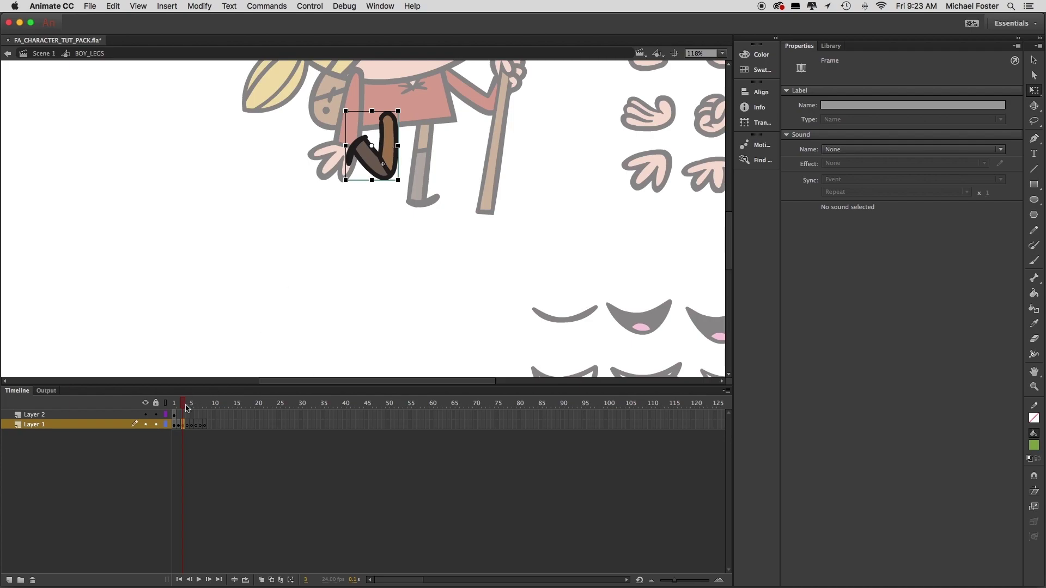
Step: Align the sharply folded leg pose with its knee forward at the hip, and transfer it in place to frame 4 of Layer 1
{"action": "left_click", "coordinate": [172, 404]}
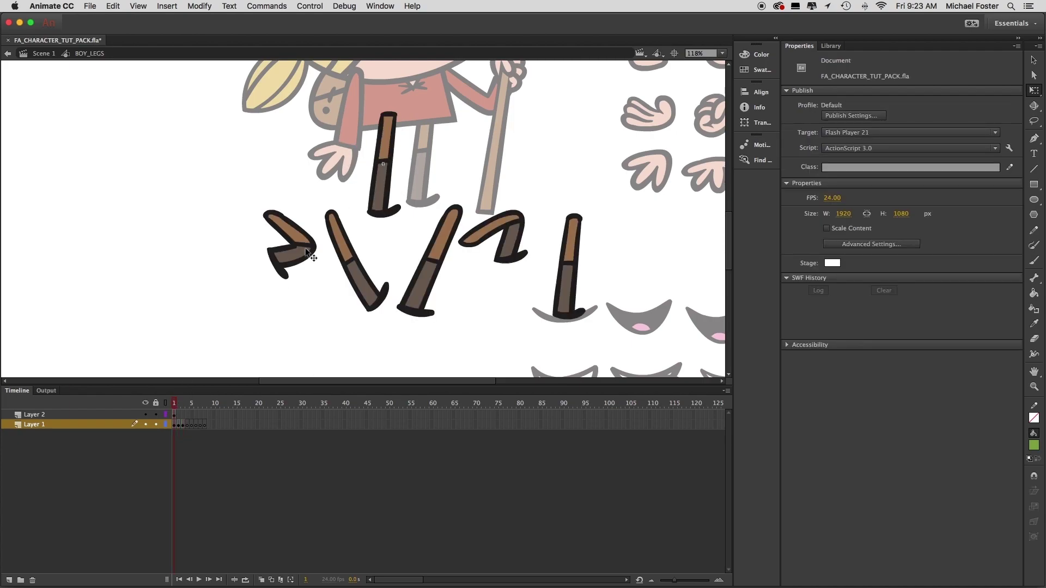
{"action": "left_click", "coordinate": [313, 264]}
{"action": "left_click_drag", "start_coordinate": [312, 262], "coordinate": [416, 155]}
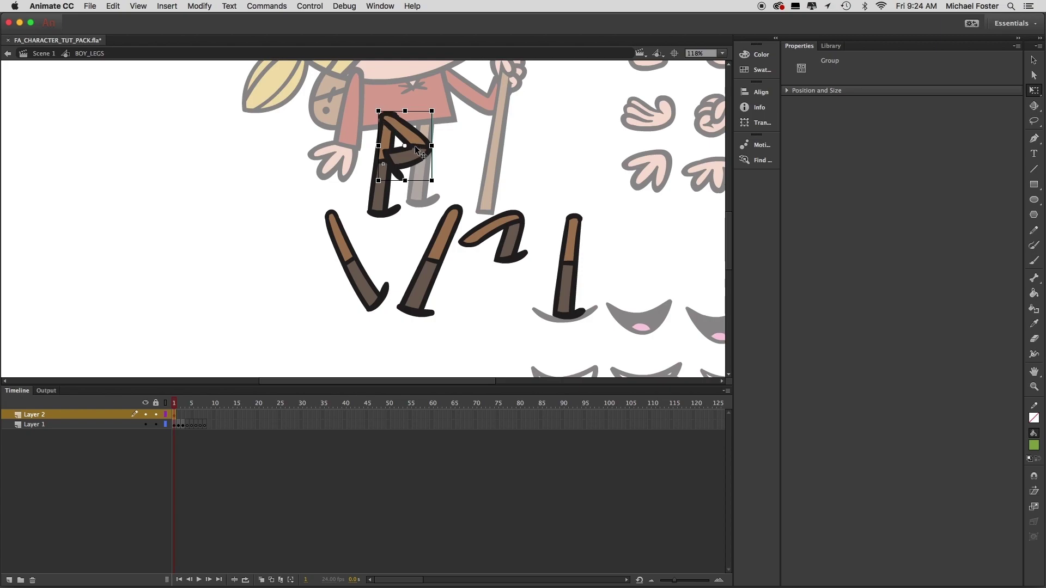
{"action": "key", "text": "super+z"}
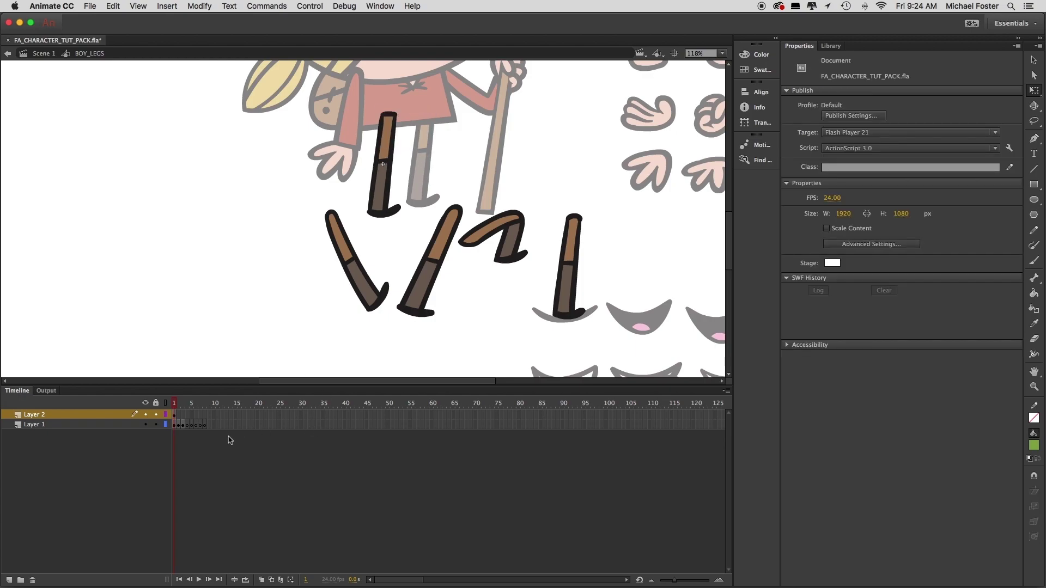
{"action": "left_click", "coordinate": [188, 426]}
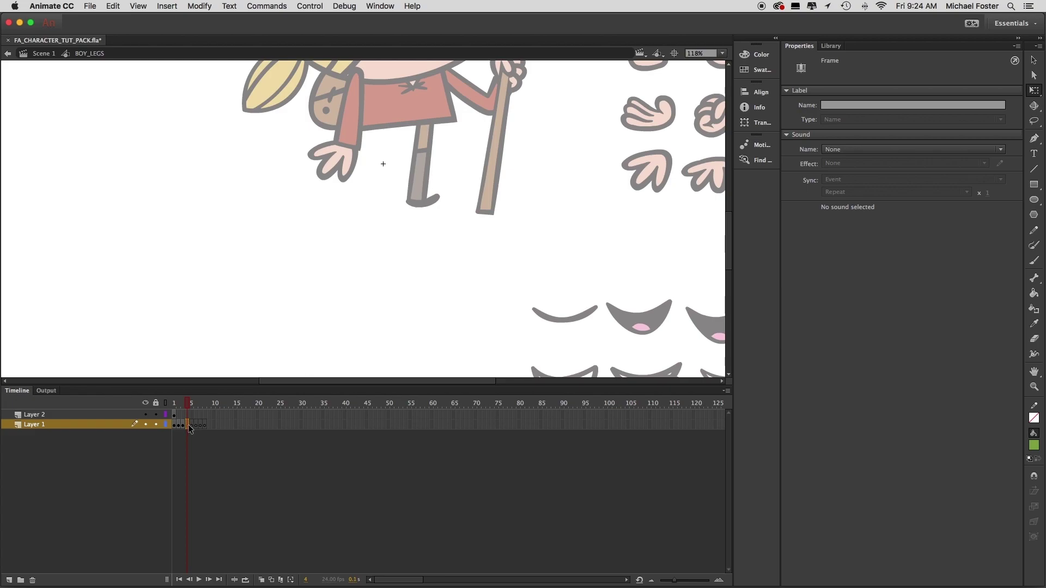
{"action": "key", "text": "super+shift+v"}
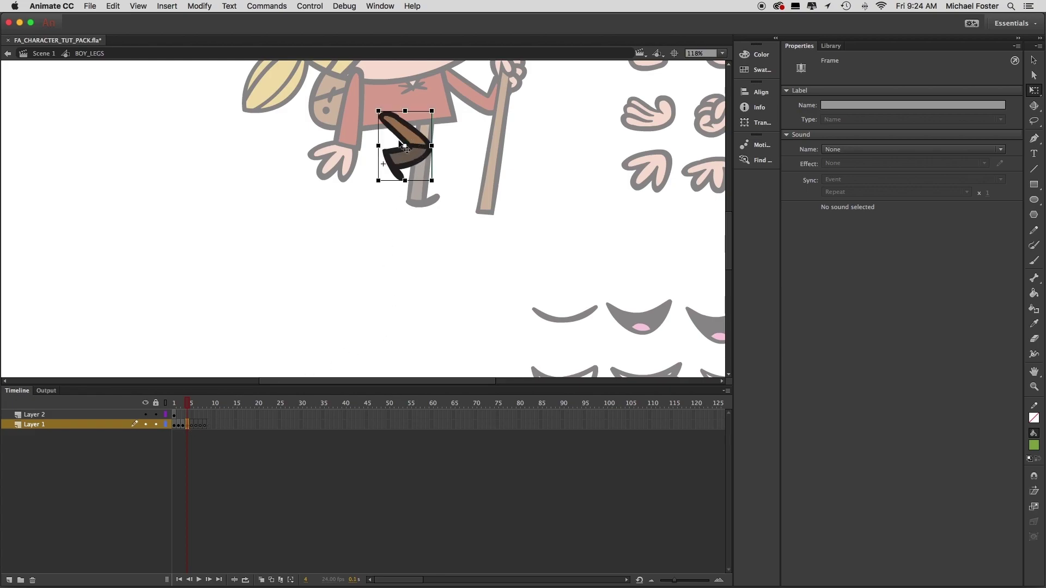
Step: Align the straight leg pose reaching forward at the hip, and transfer it in place to frame 5 of Layer 1
{"action": "key", "text": "shift+comma"}
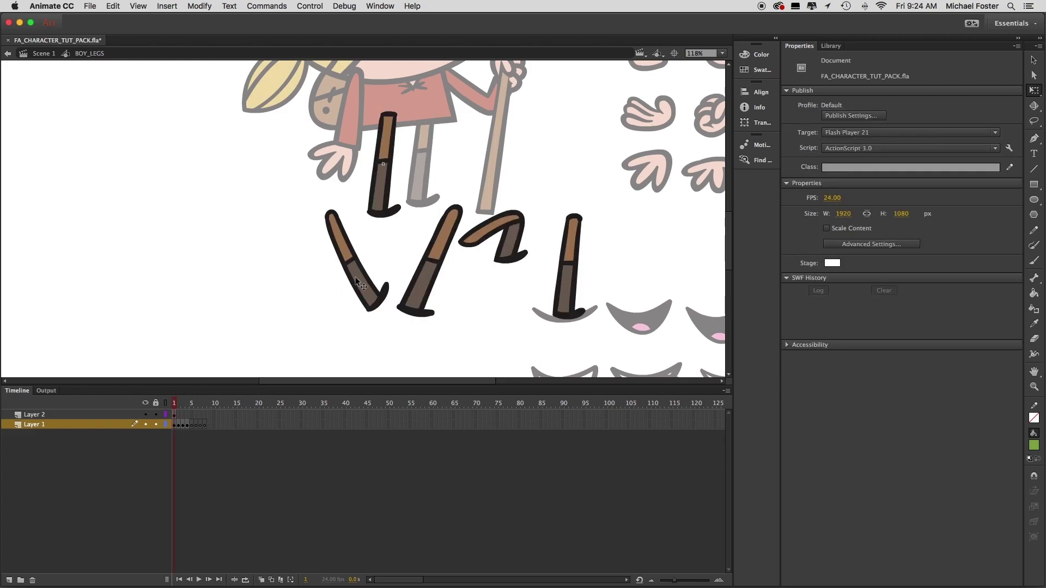
{"action": "left_click_drag", "start_coordinate": [357, 276], "coordinate": [413, 177]}
{"action": "key", "text": "Delete"}
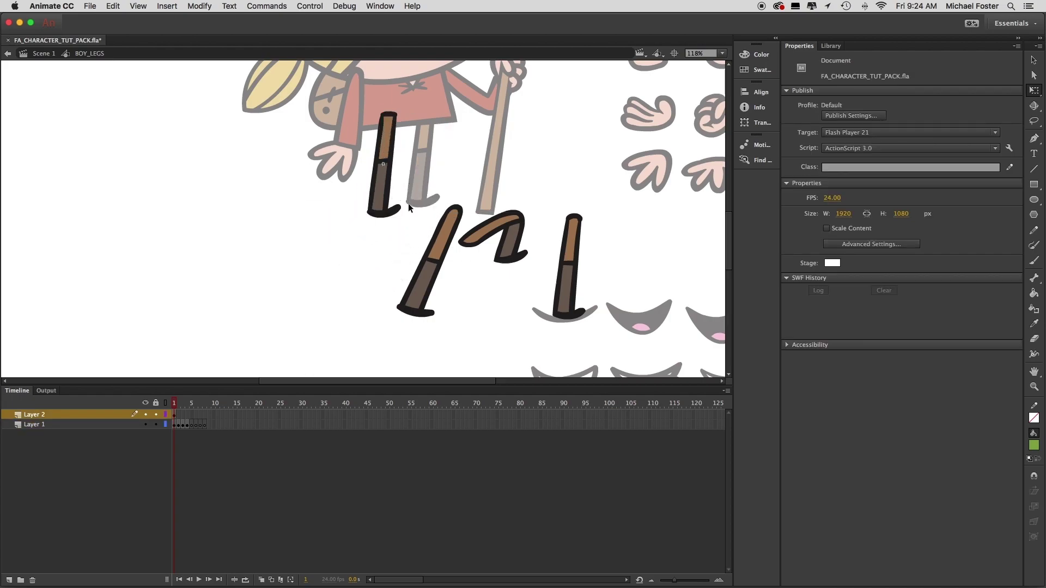
{"action": "left_click", "coordinate": [191, 425]}
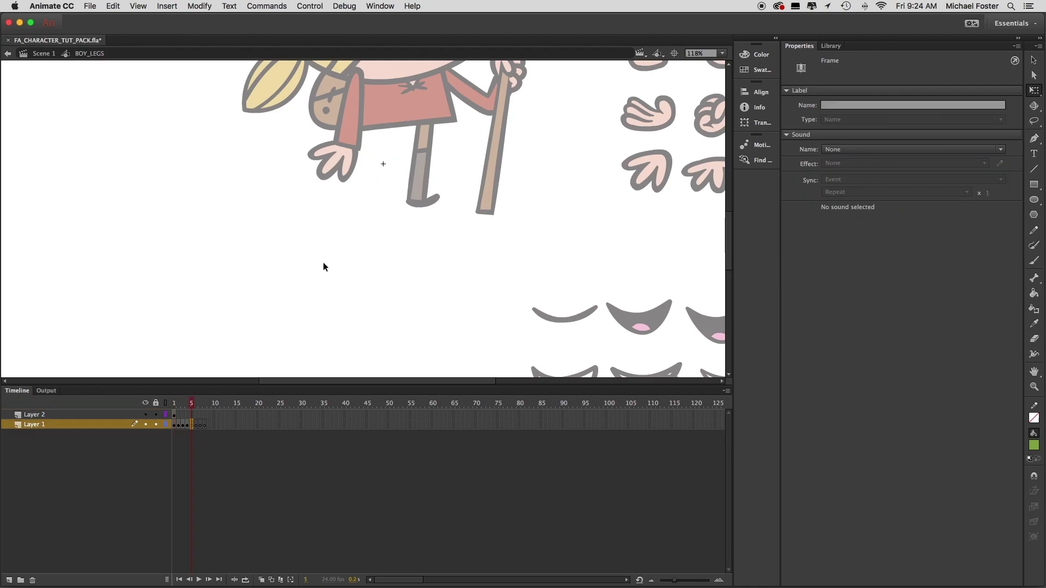
{"action": "key", "text": "super+shift+v"}
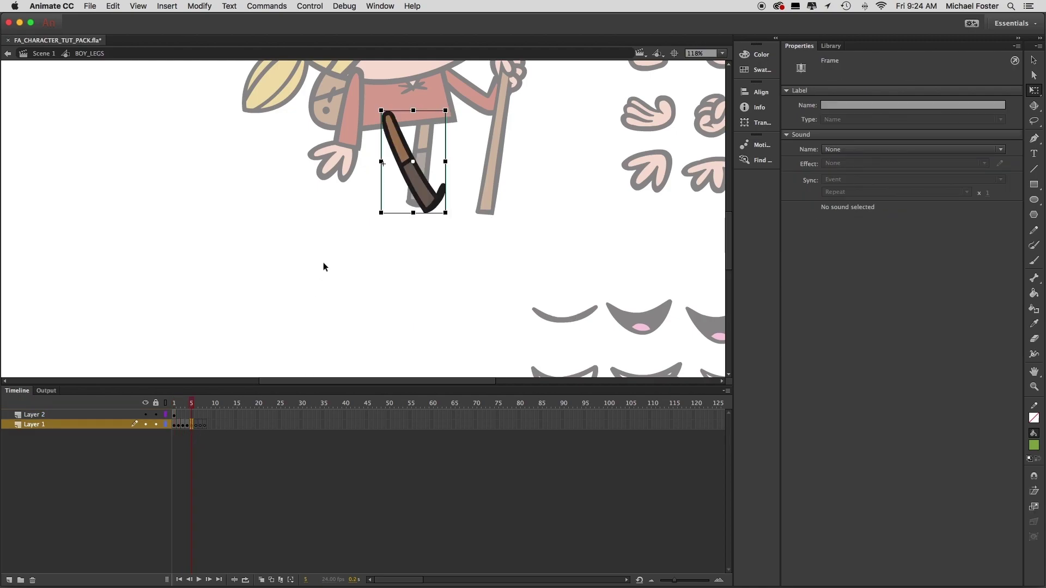
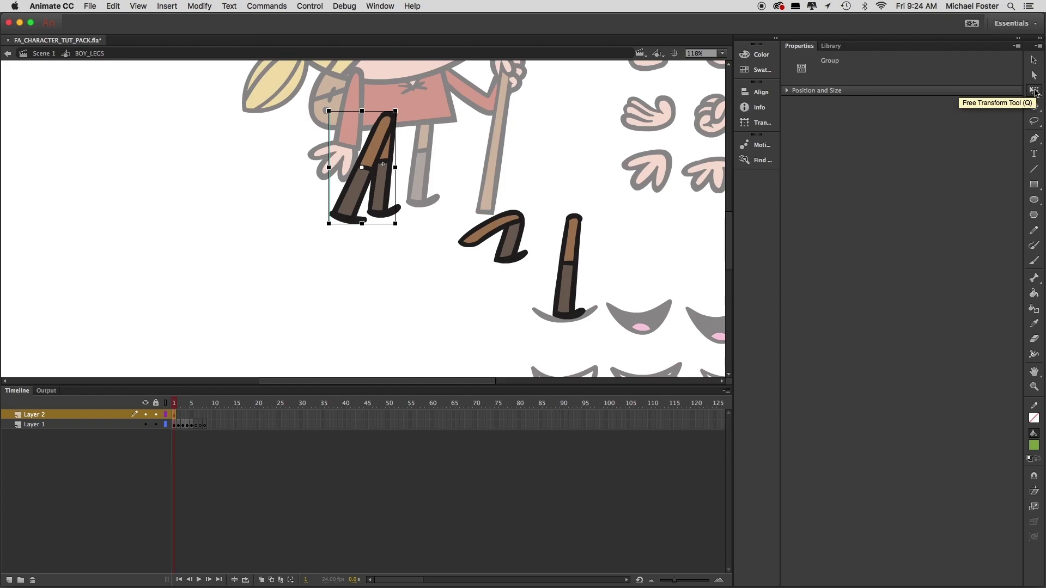
Step: Shorten the backward-stretching leg slightly to match the standing leg's foot level, and transfer it in place to frame 6 of Layer 1
{"action": "left_click_drag", "start_coordinate": [363, 223], "coordinate": [363, 218]}
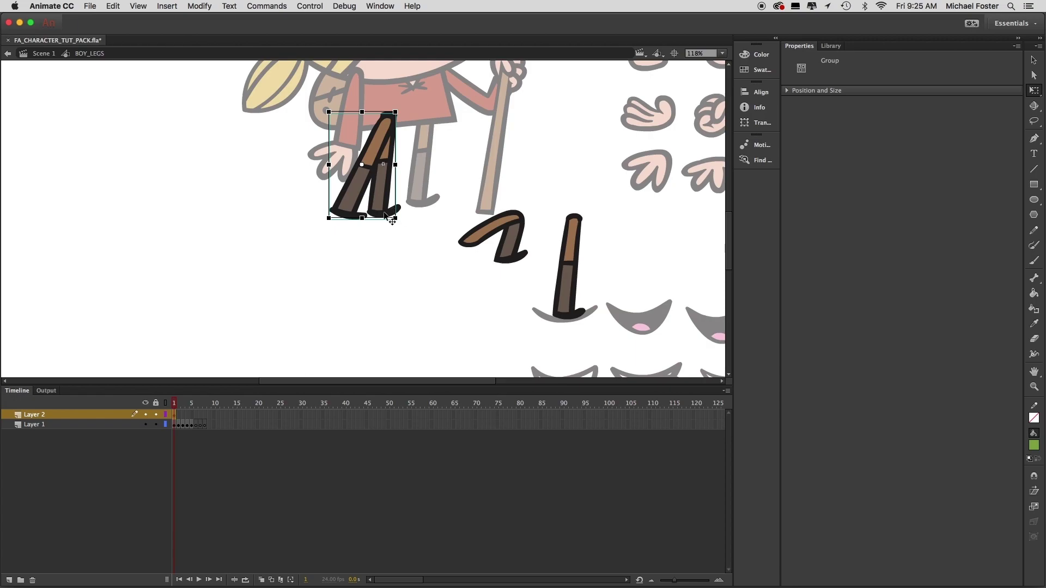
{"action": "left_click", "coordinate": [386, 245]}
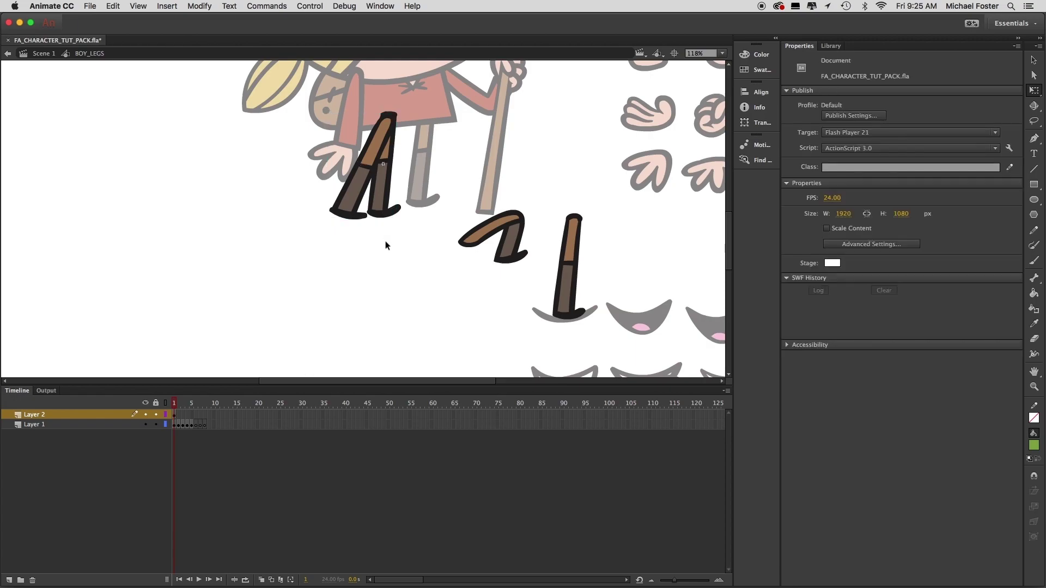
{"action": "left_click", "coordinate": [359, 208]}
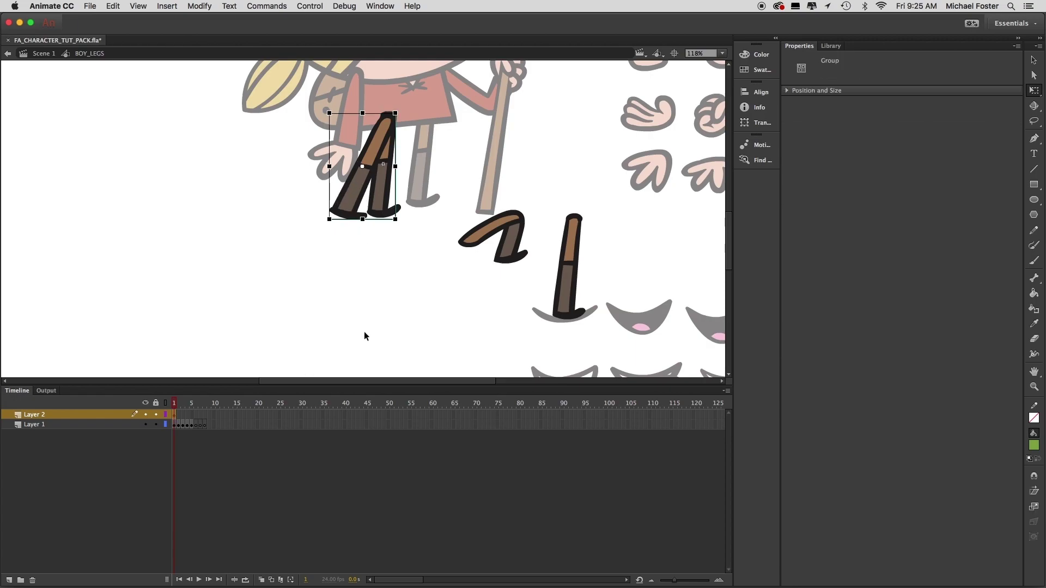
{"action": "key", "text": "Delete"}
{"action": "left_click", "coordinate": [195, 425]}
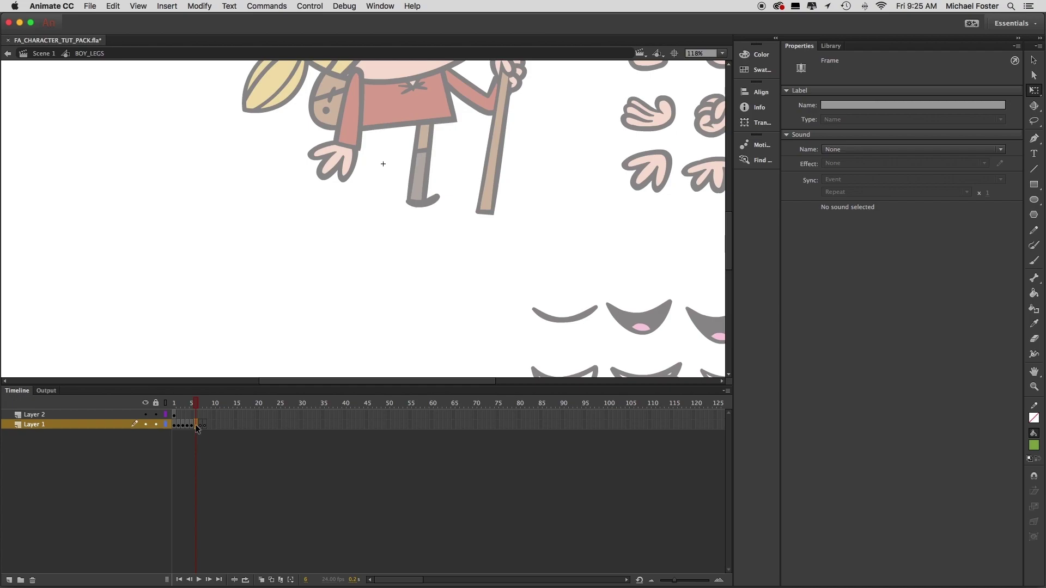
{"action": "key", "text": "ctrl+shift+v"}
Step: Align the high raised-knee leg pose at the hip, and transfer it in place to frame 7 of Layer 1
{"action": "left_click", "coordinate": [173, 404]}
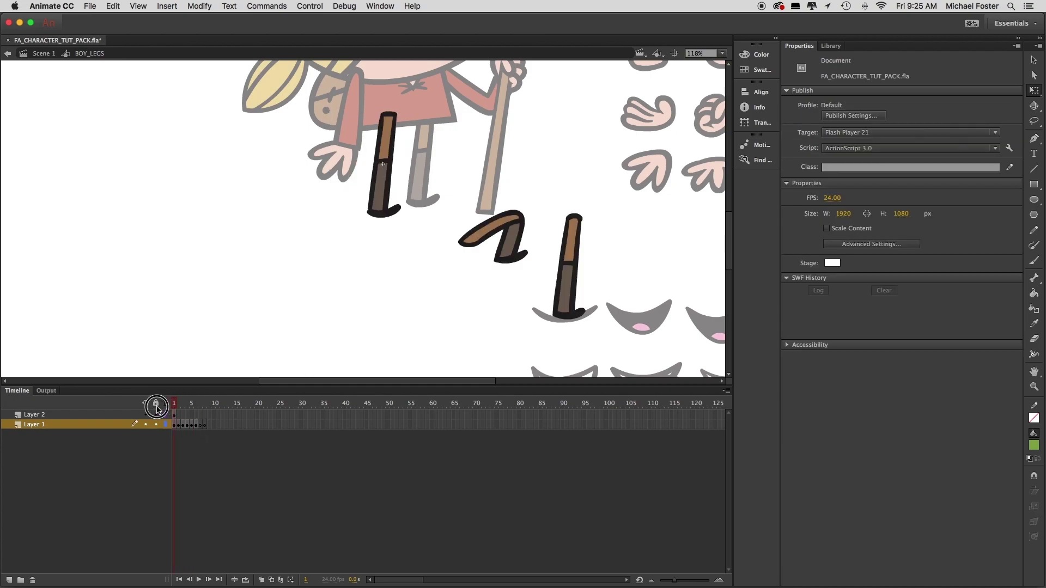
{"action": "left_click", "coordinate": [514, 251]}
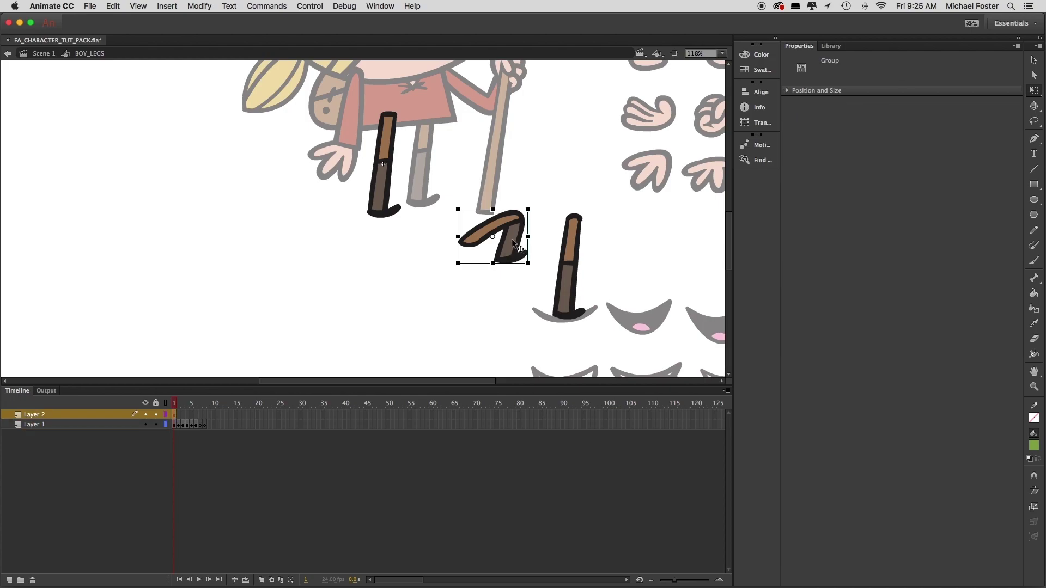
{"action": "left_click_drag", "start_coordinate": [515, 244], "coordinate": [433, 124]}
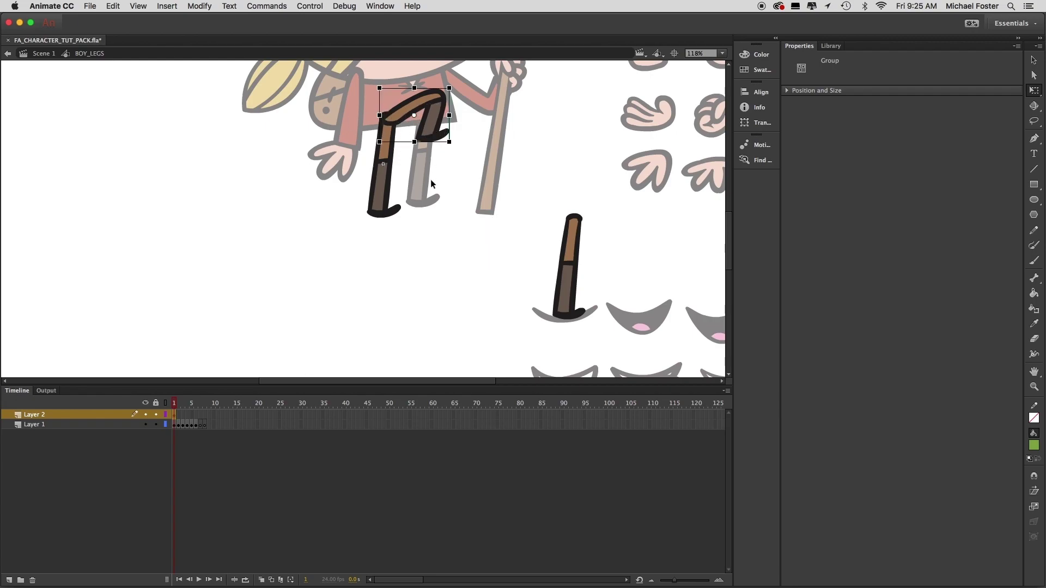
{"action": "left_click", "coordinate": [403, 250]}
{"action": "left_click", "coordinate": [200, 426]}
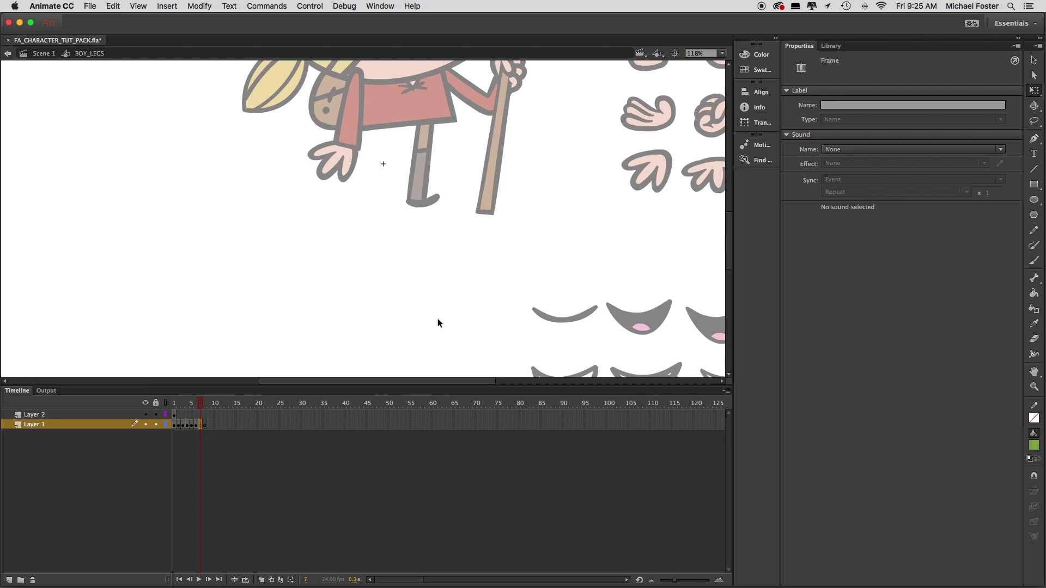
{"action": "key", "text": "super+shift+v"}
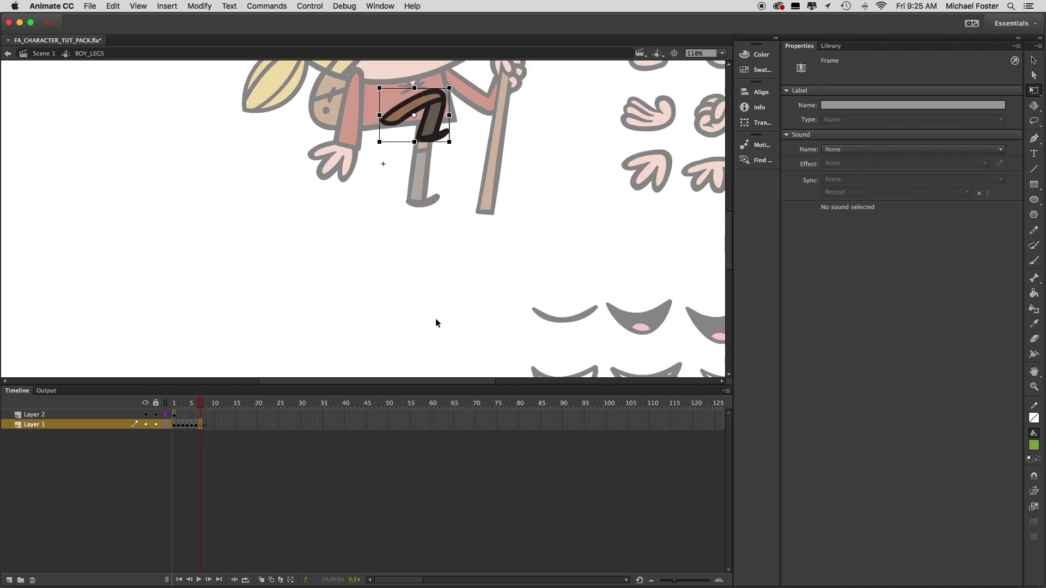
Step: Return to frame 1 of BOY_LEGS and delete the leftover straight leg on Layer 2 beside the character
{"action": "left_click", "coordinate": [174, 404]}
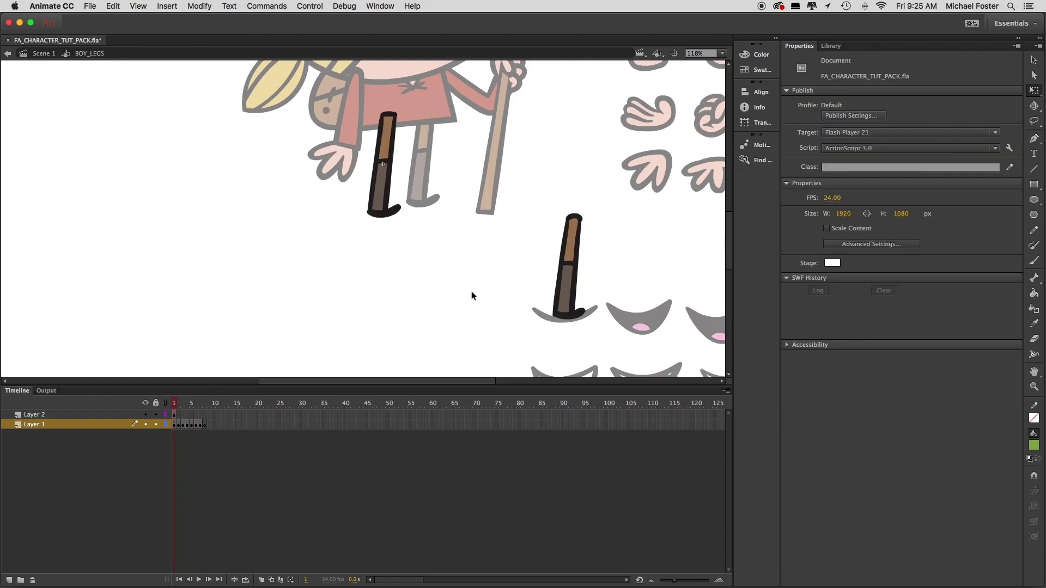
{"action": "left_click_drag", "start_coordinate": [569, 294], "coordinate": [510, 228]}
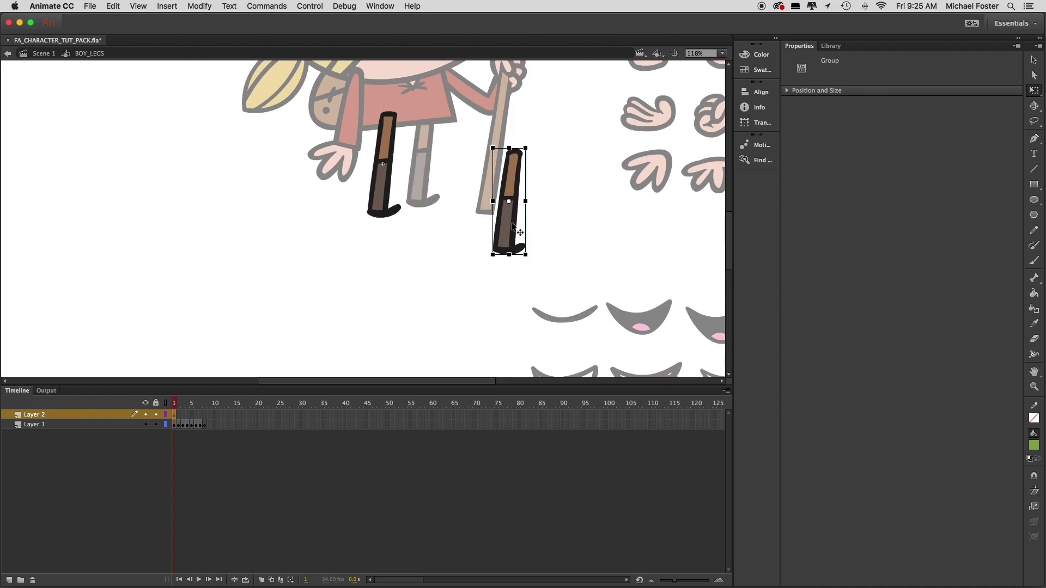
{"action": "key", "text": "Delete"}
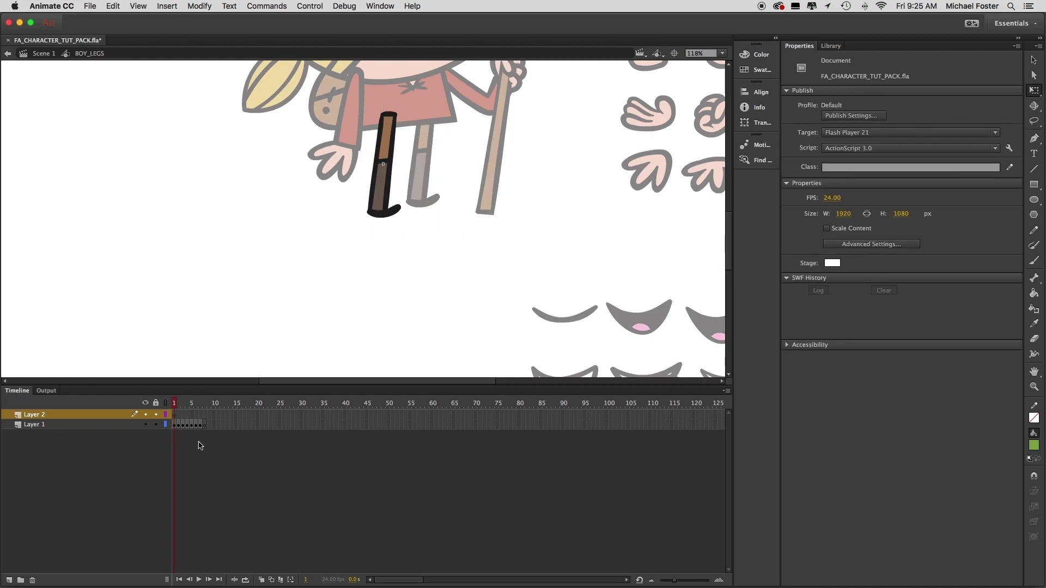
Step: Scrub through the leg poses from frame 8 back to frame 1 to check them, and return to Scene 1
{"action": "left_click", "coordinate": [205, 426]}
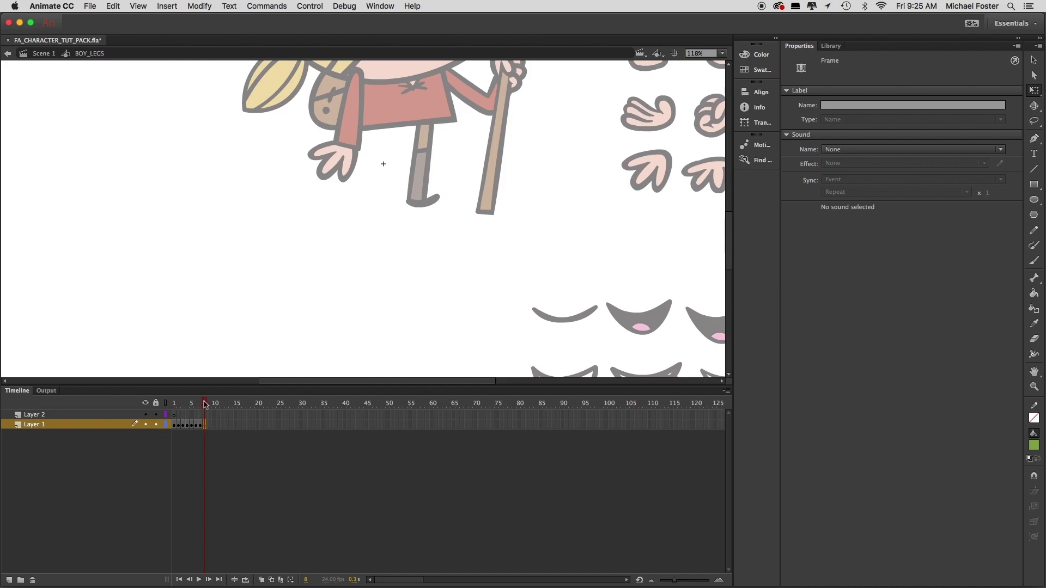
{"action": "left_click_drag", "start_coordinate": [205, 404], "coordinate": [164, 406]}
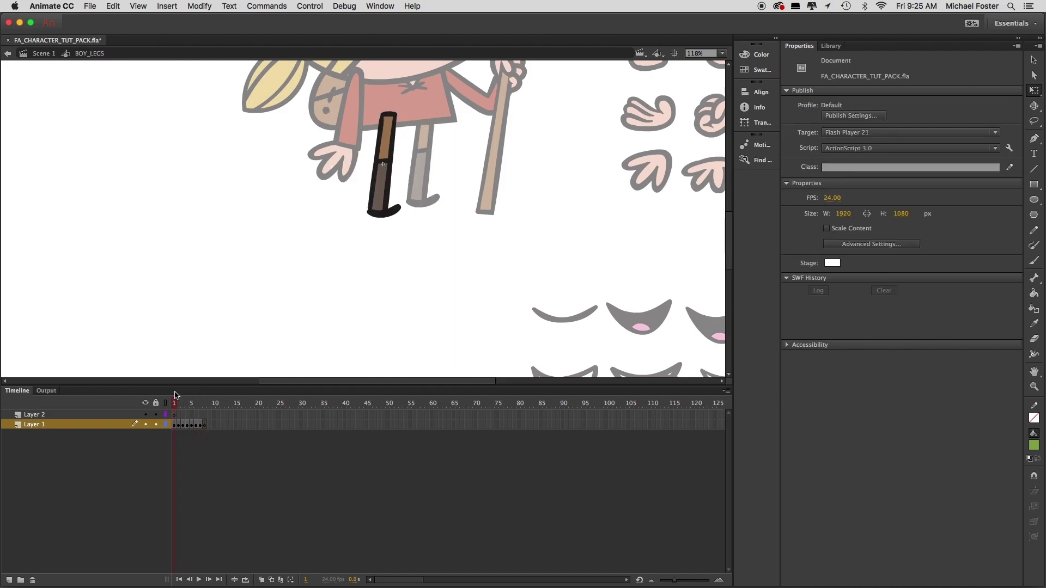
{"action": "mouse_move", "coordinate": [175, 404]}
{"action": "left_mouse_down"}
{"action": "mouse_move", "coordinate": [192, 405]}
{"action": "mouse_move", "coordinate": [174, 409]}
{"action": "left_mouse_up"}
{"action": "double_click", "coordinate": [342, 269]}
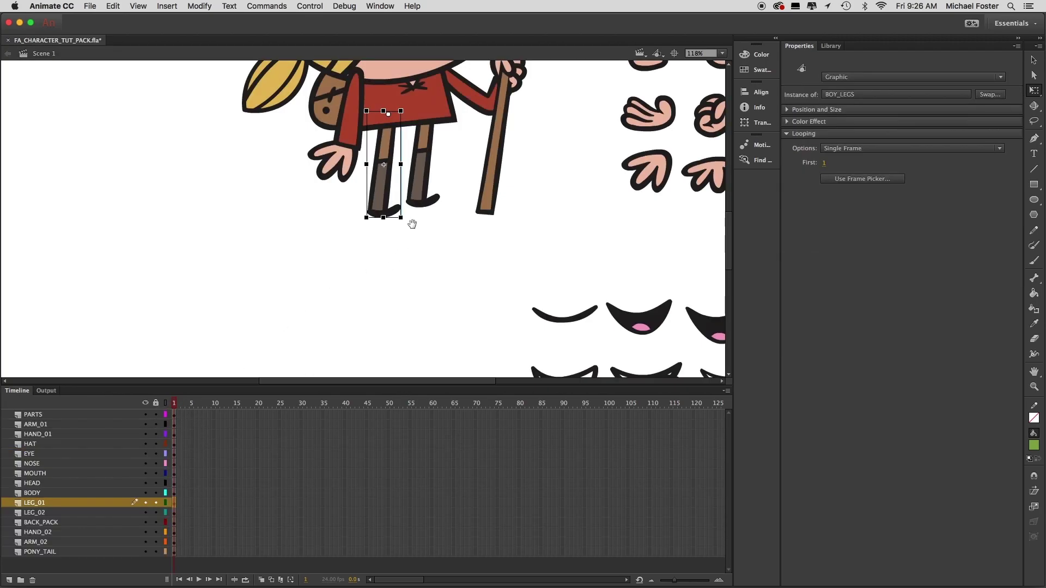
{"action": "key", "text": "super+minus"}
{"action": "left_click_drag", "start_coordinate": [430, 192], "coordinate": [419, 218]}
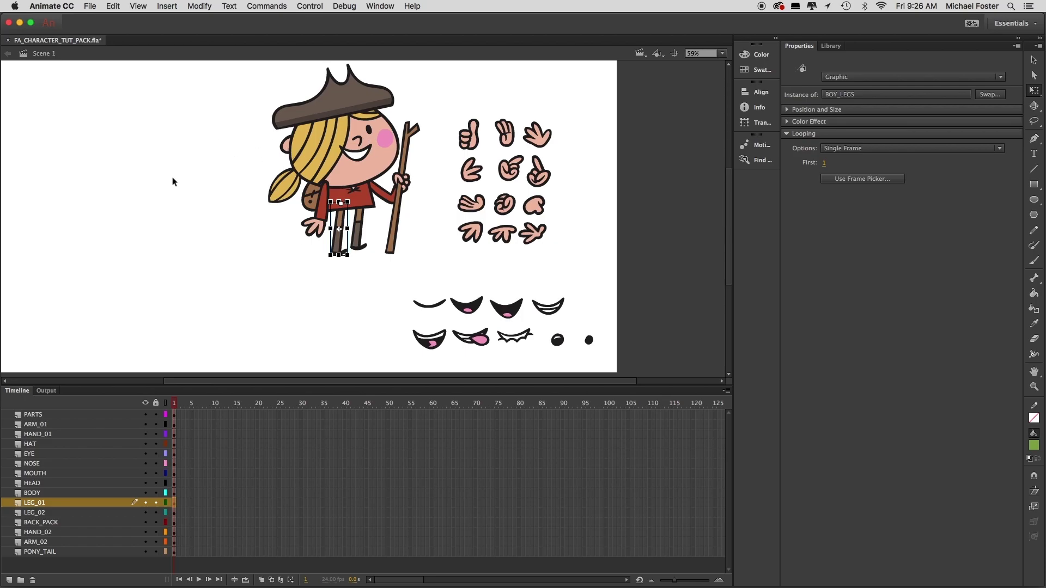
{"action": "key", "text": "super+equal"}
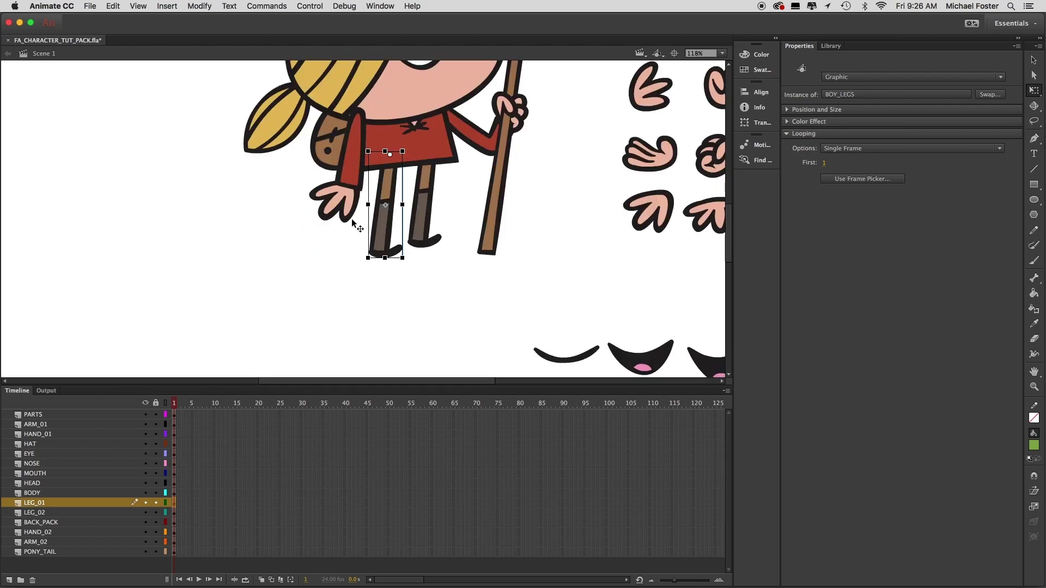
{"action": "double_click", "coordinate": [381, 227]}
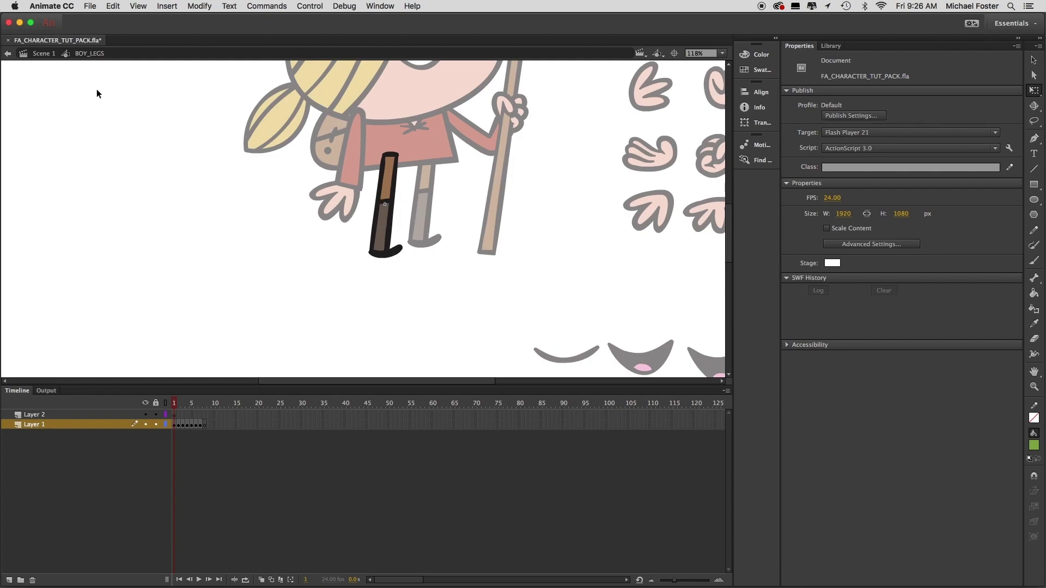
{"action": "left_click", "coordinate": [43, 57]}
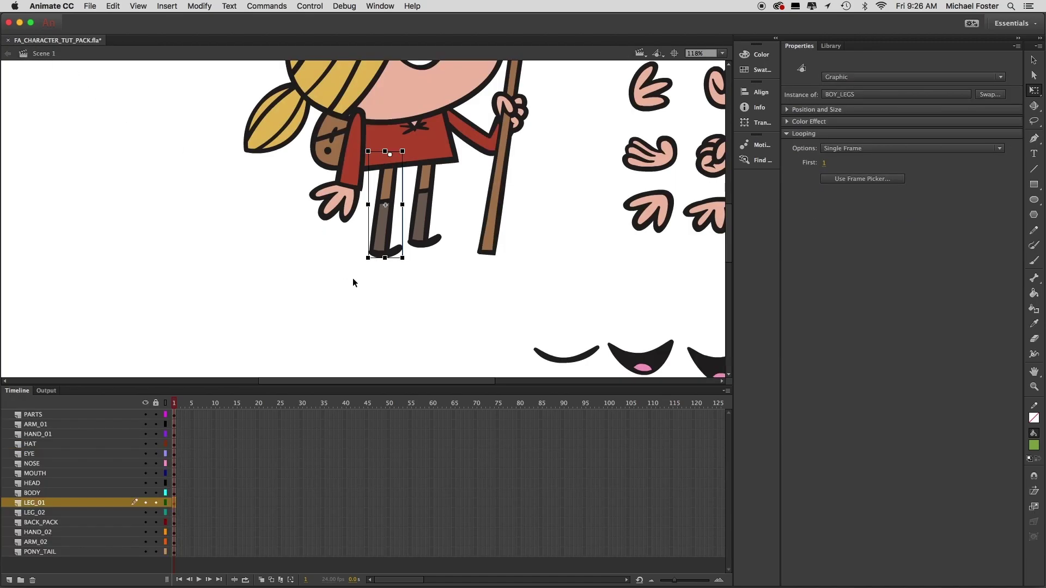
{"action": "left_click", "coordinate": [352, 279]}
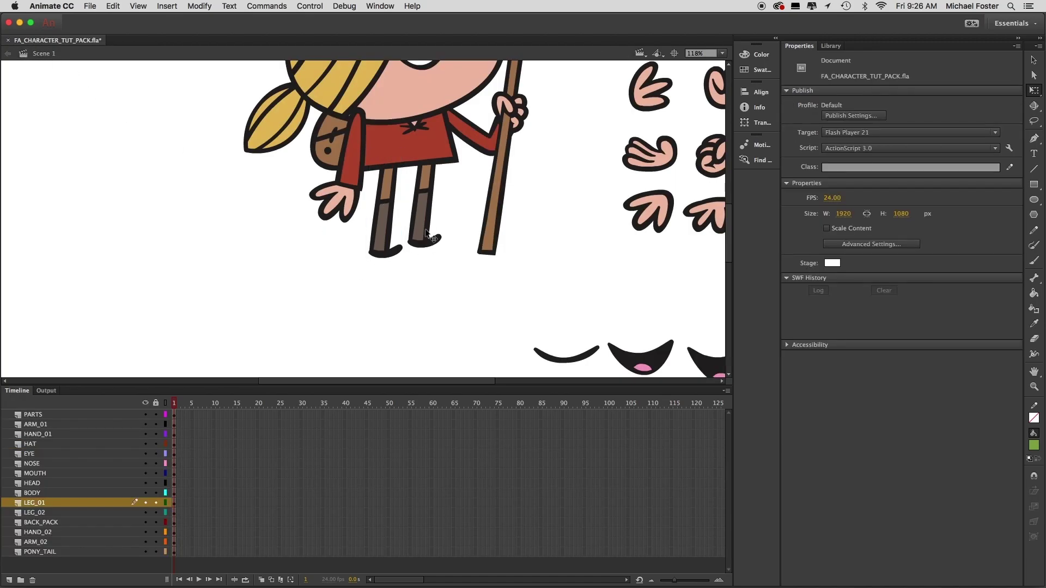
{"action": "double_click", "coordinate": [388, 219]}
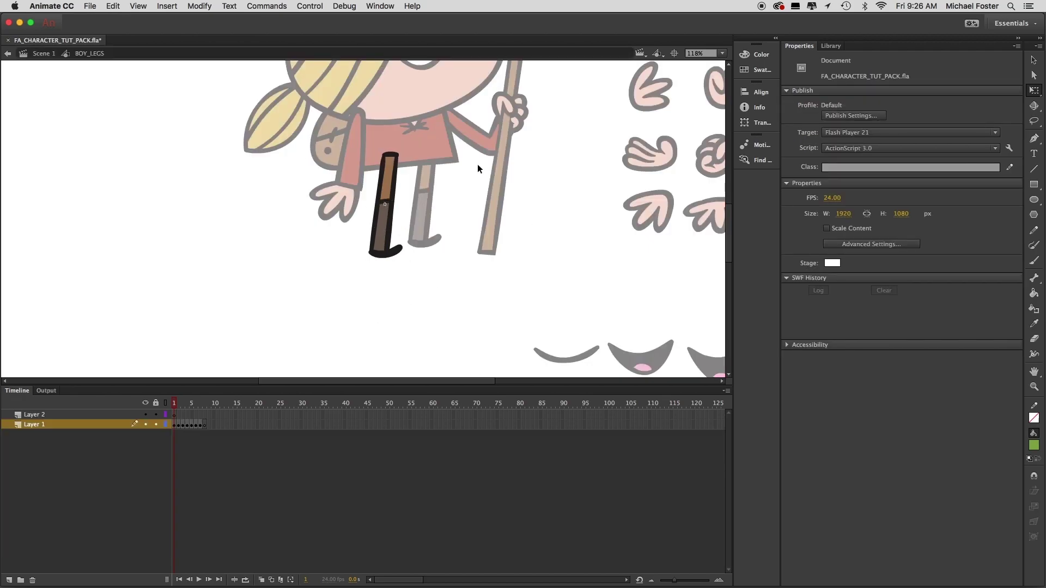
{"action": "double_click", "coordinate": [245, 230]}
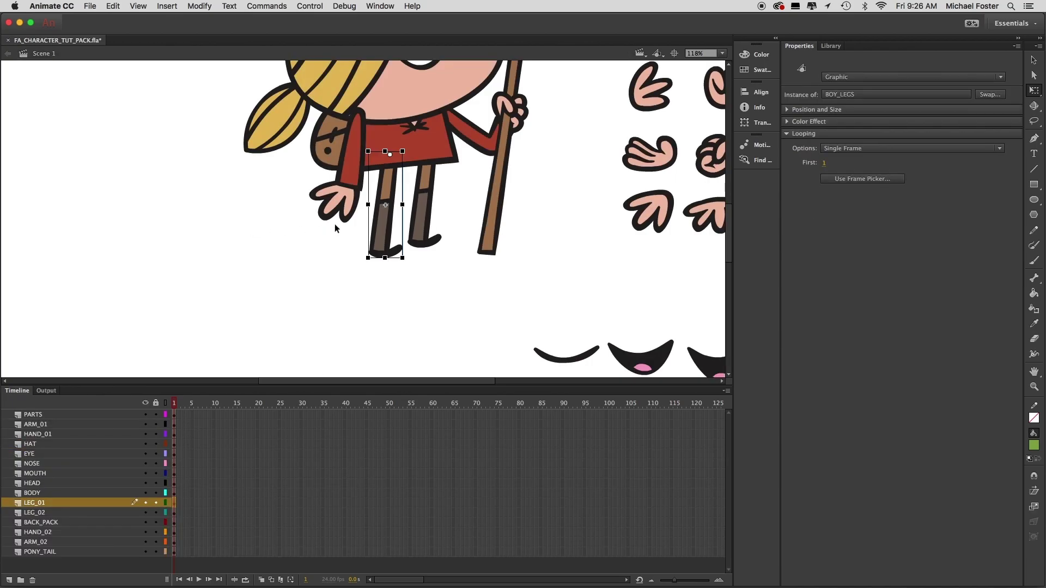
{"action": "scroll", "coordinate": [441, 313], "scroll_direction": "down", "scroll_amount": 5}
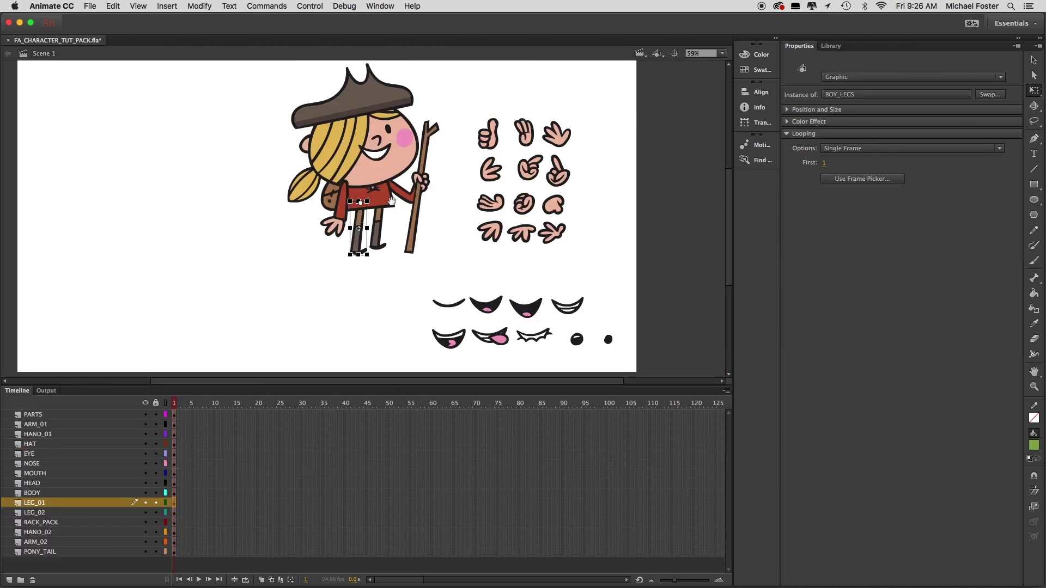
{"action": "left_click", "coordinate": [450, 311]}
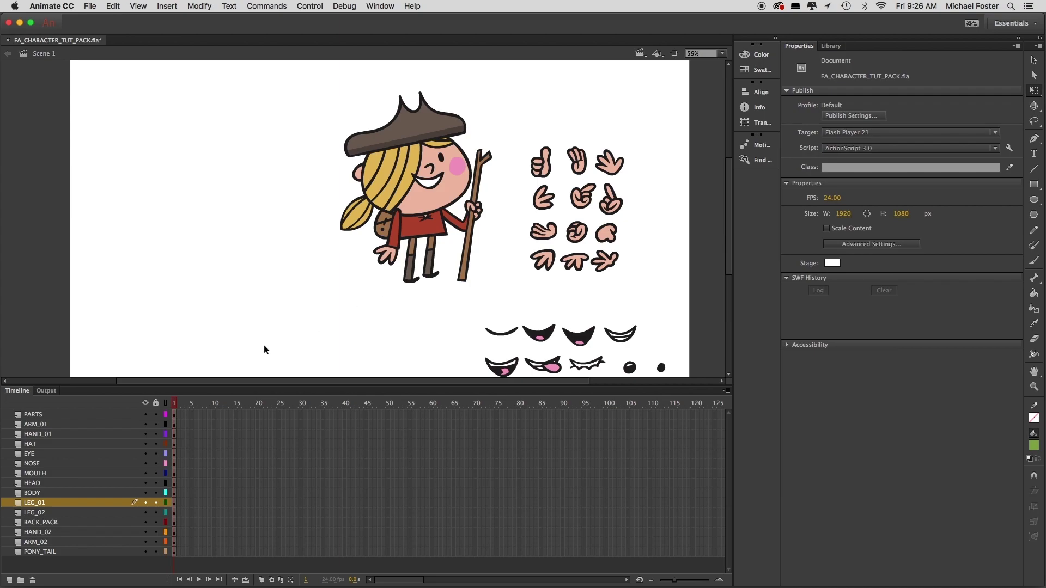
{"action": "left_click", "coordinate": [395, 231]}
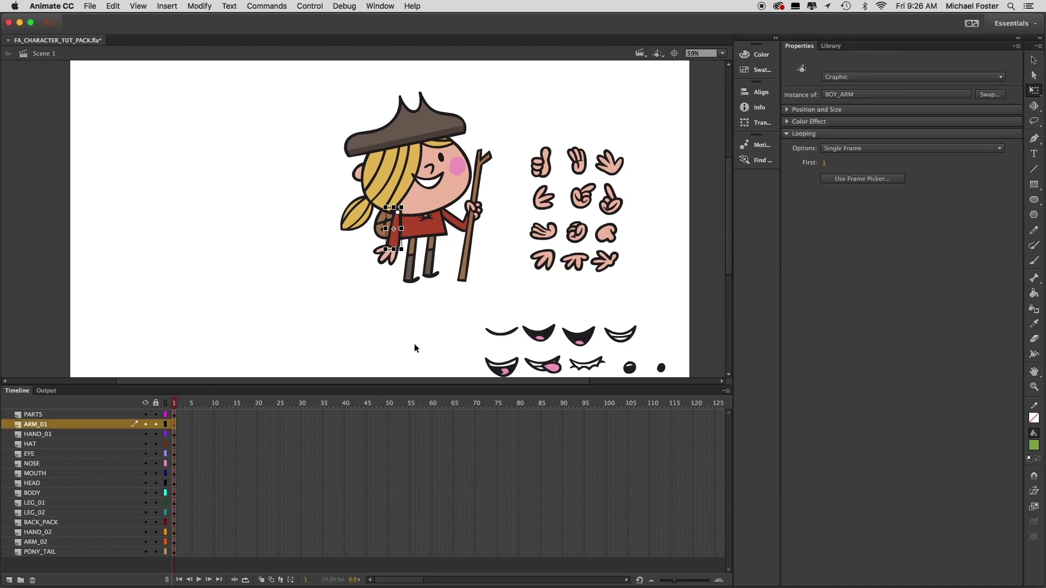
{"action": "left_click", "coordinate": [417, 266]}
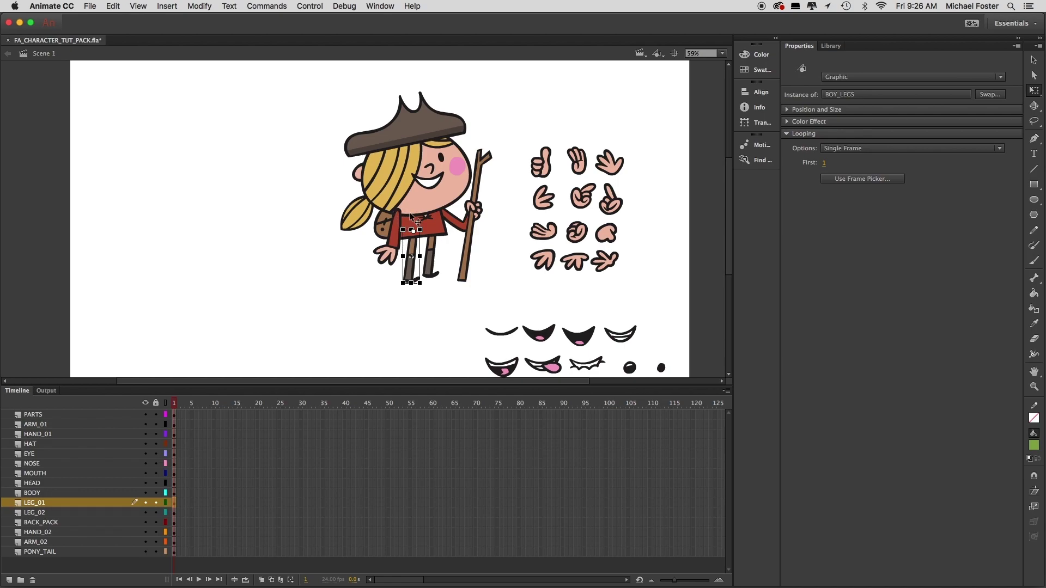
{"action": "left_click", "coordinate": [416, 300]}
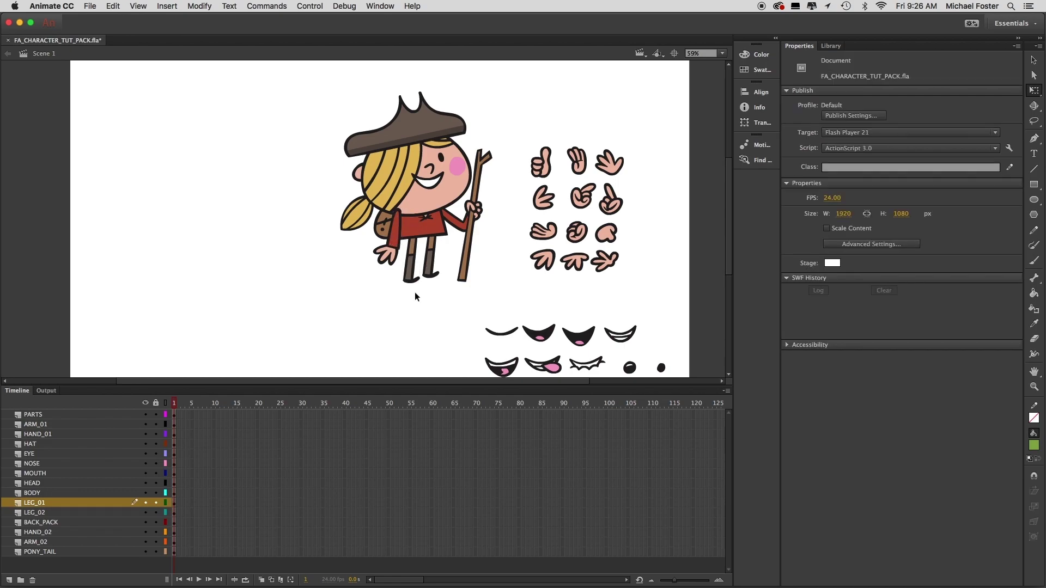
Step: Examine the spare hand poses beside the character and inspect the BOY_HAND instance at the lowered arm's wrist up close
{"action": "scroll", "coordinate": [498, 276], "scroll_direction": "down", "scroll_amount": 2}
{"action": "scroll", "coordinate": [498, 276], "scroll_direction": "right", "scroll_amount": 1}
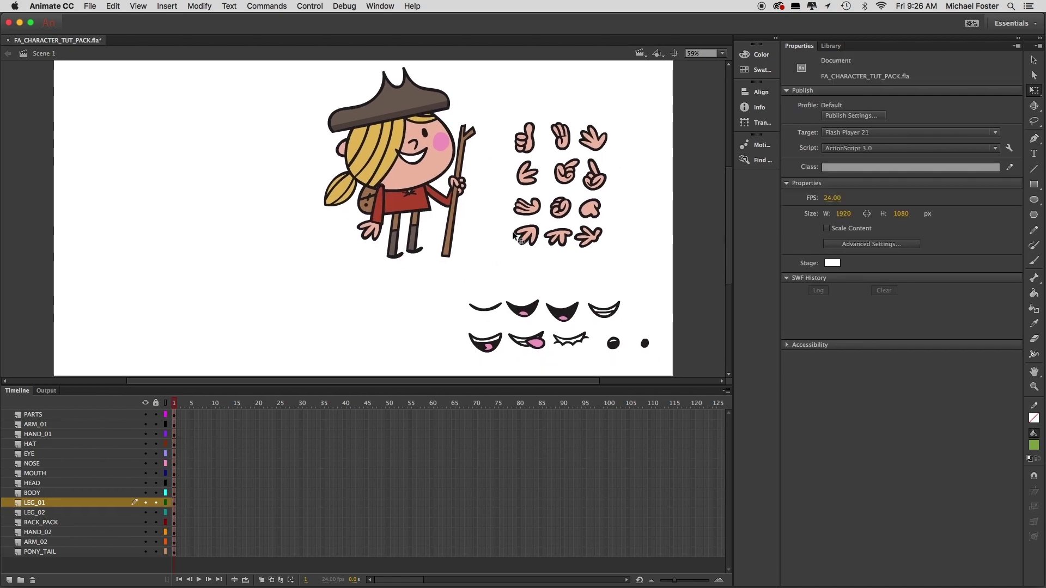
{"action": "left_click", "coordinate": [533, 240]}
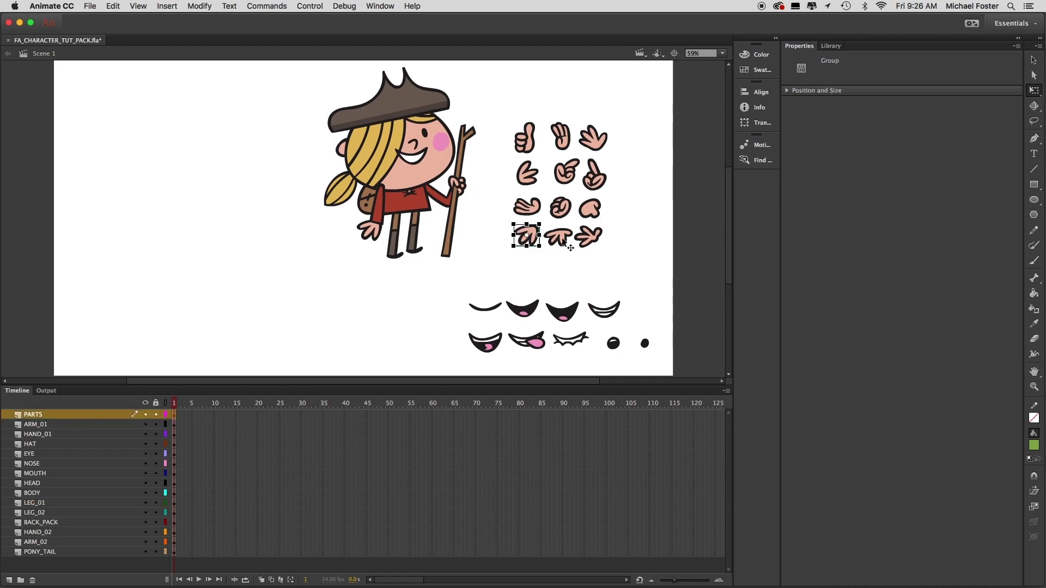
{"action": "left_click", "coordinate": [566, 243]}
{"action": "left_click", "coordinate": [590, 209]}
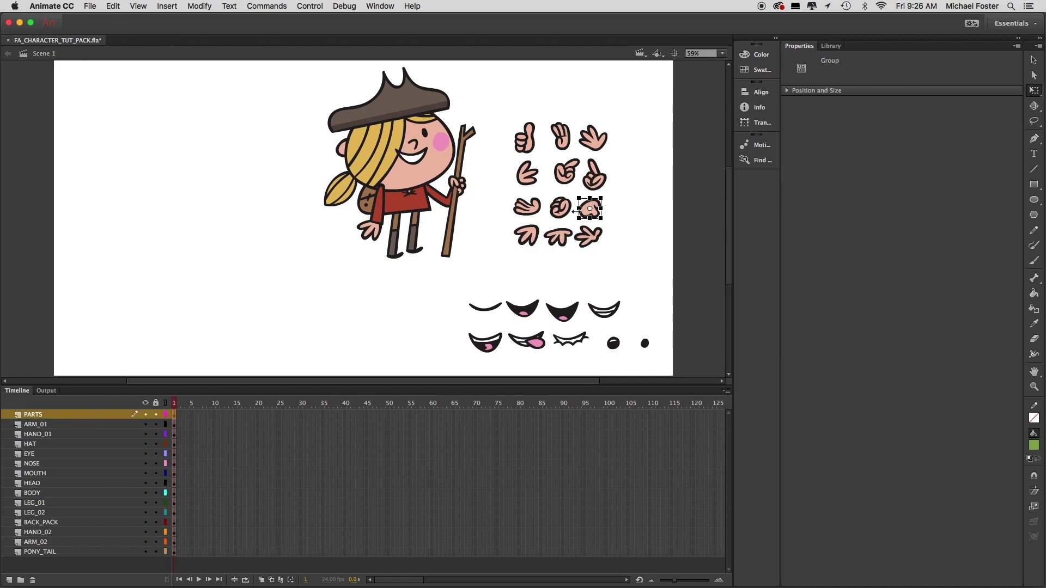
{"action": "left_click_drag", "start_coordinate": [505, 109], "coordinate": [610, 256]}
{"action": "mouse_move", "coordinate": [534, 210]}
{"action": "left_mouse_down"}
{"action": "mouse_move", "coordinate": [364, 223]}
{"action": "mouse_move", "coordinate": [528, 212]}
{"action": "left_mouse_up"}
{"action": "left_click", "coordinate": [376, 239]}
{"action": "scroll", "coordinate": [381, 240], "scroll_direction": "up", "scroll_amount": 5}
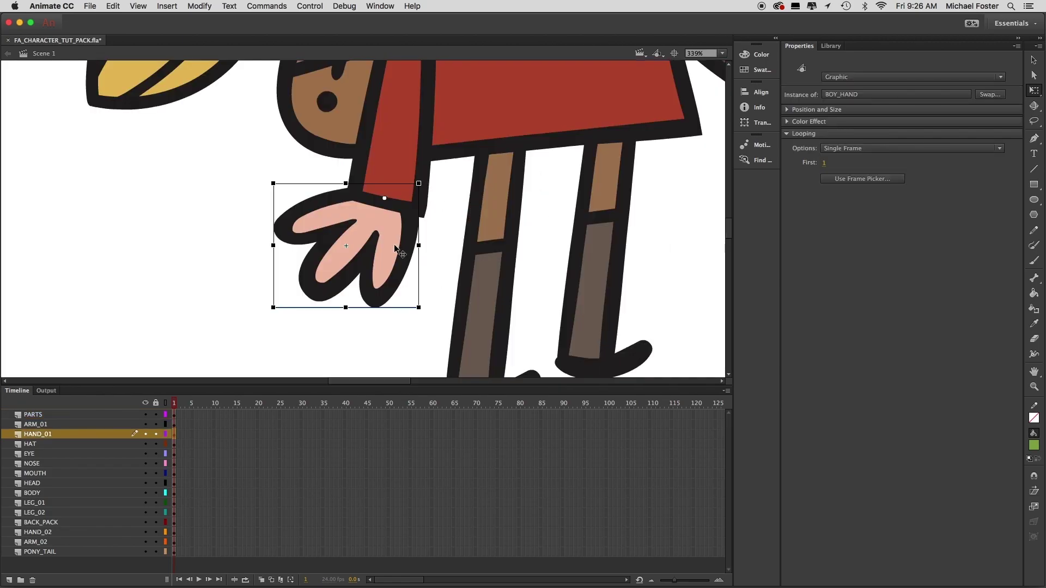
Step: Examine the loose mouth shapes below the hand poses, starting with the closed smile line
{"action": "left_click", "coordinate": [495, 227], "text": "alt"}
{"action": "left_click", "coordinate": [576, 290], "text": "alt"}
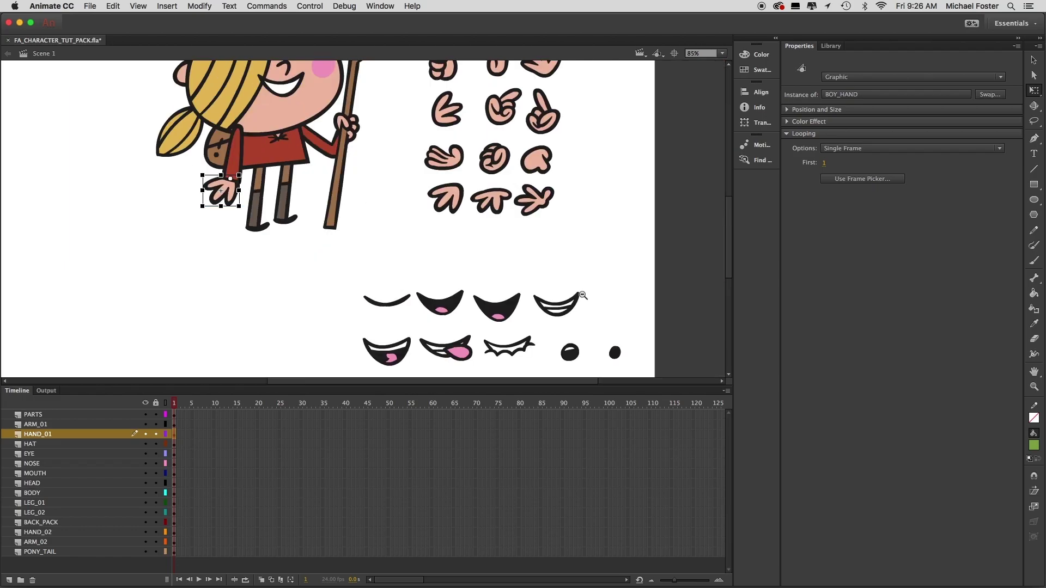
{"action": "scroll", "coordinate": [460, 253], "scroll_direction": "left", "scroll_amount": 3}
{"action": "scroll", "coordinate": [460, 253], "scroll_direction": "up", "scroll_amount": 2}
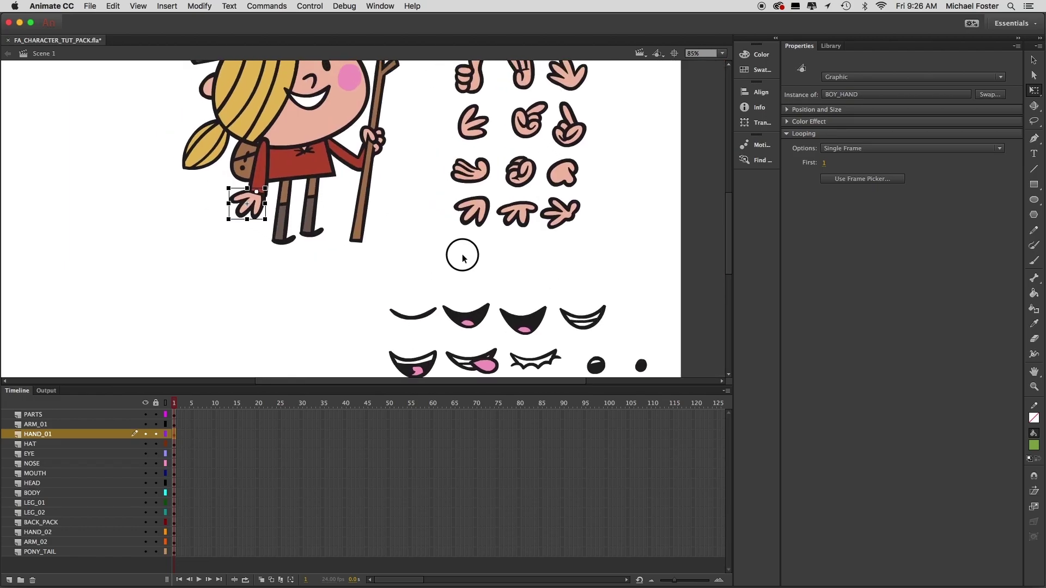
{"action": "scroll", "coordinate": [497, 295], "scroll_direction": "down", "scroll_amount": 1}
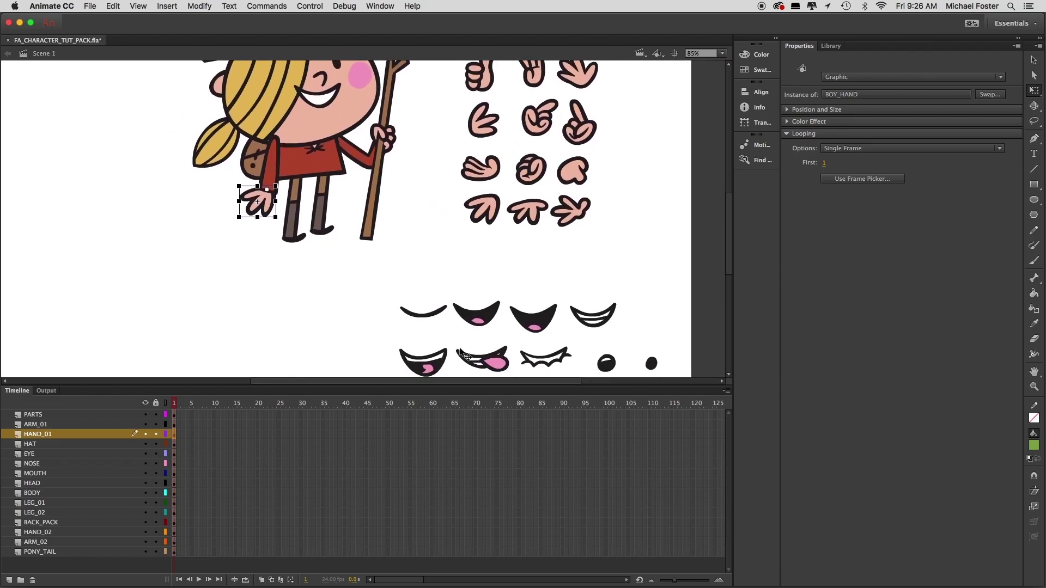
{"action": "left_click", "coordinate": [436, 314]}
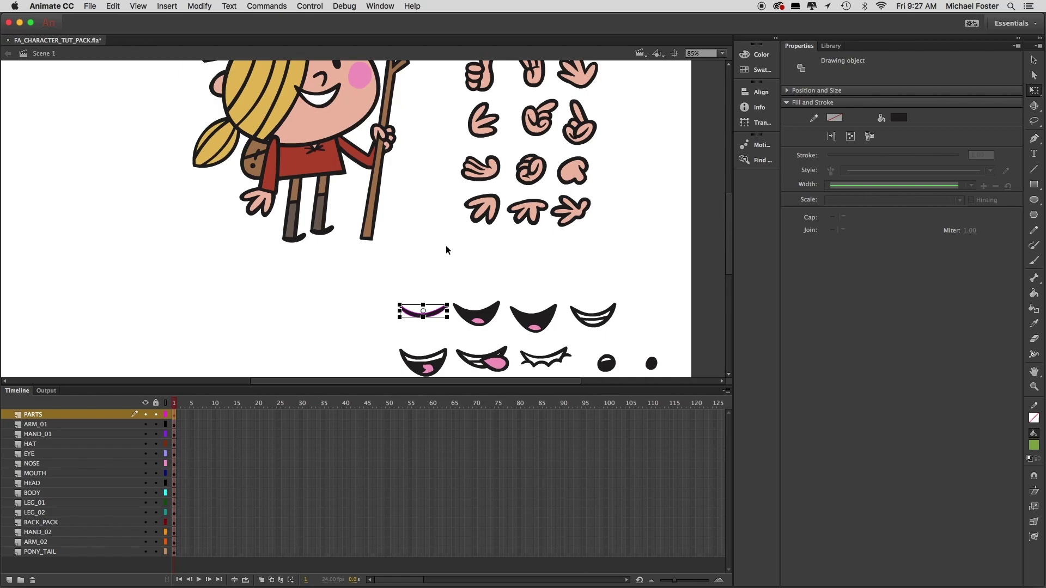
{"action": "key", "text": "super+minus"}
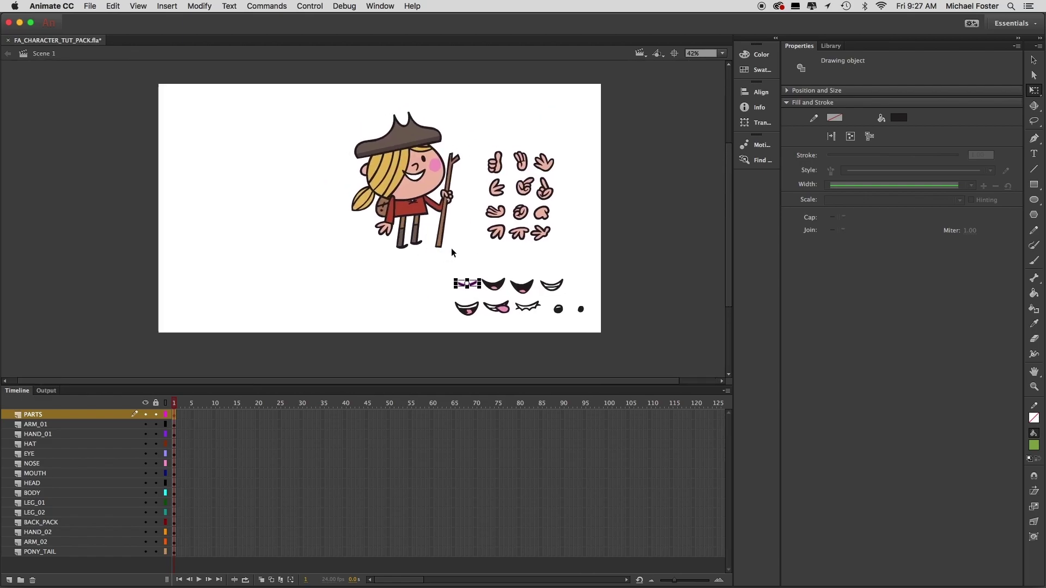